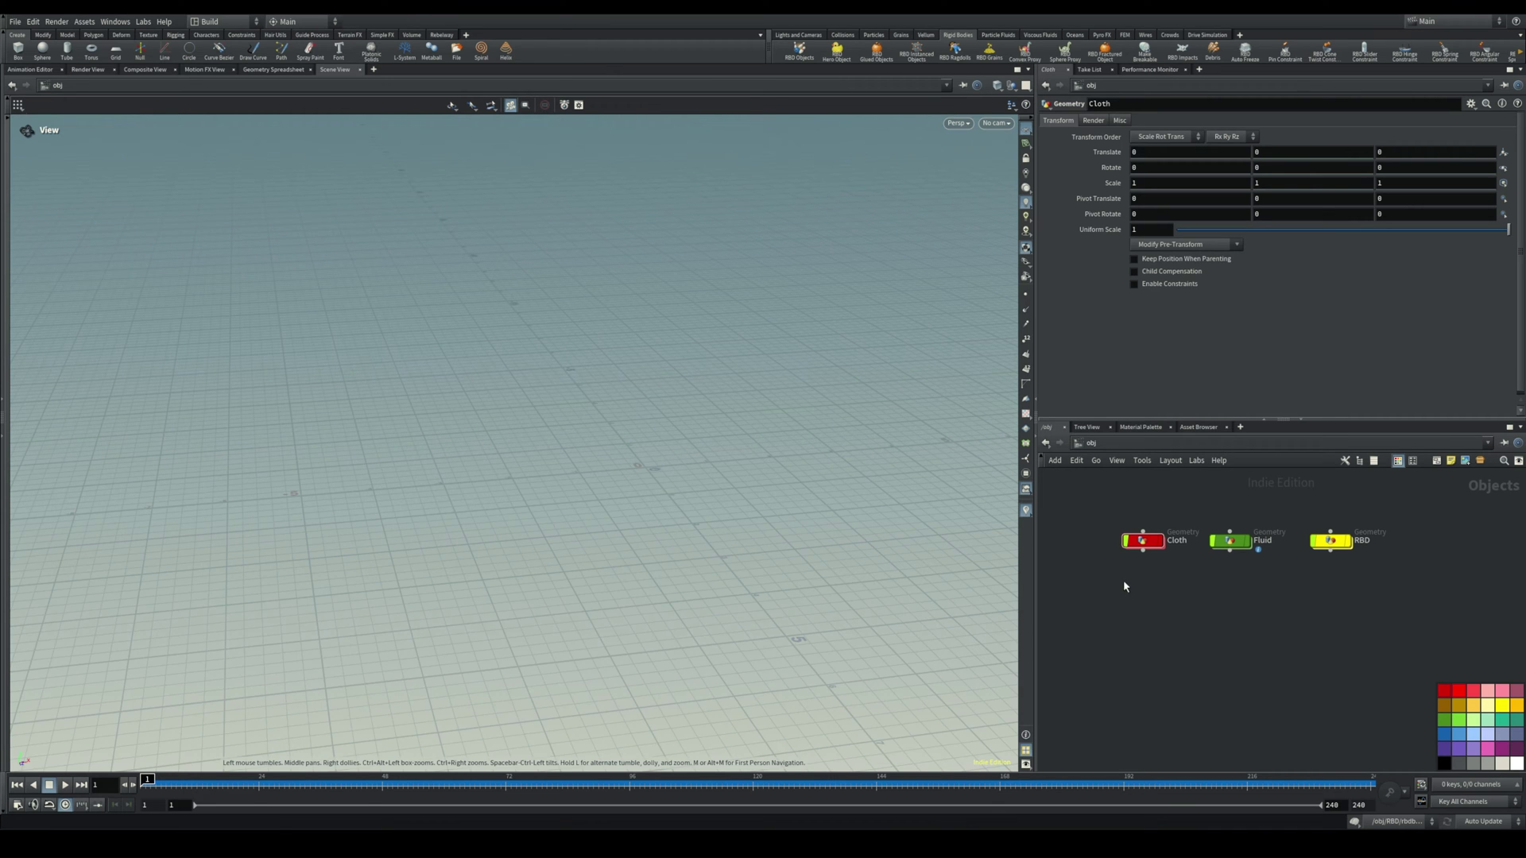
pyautogui.scroll(4, 1145, 592)
pyautogui.scroll(-4, 1205, 613)
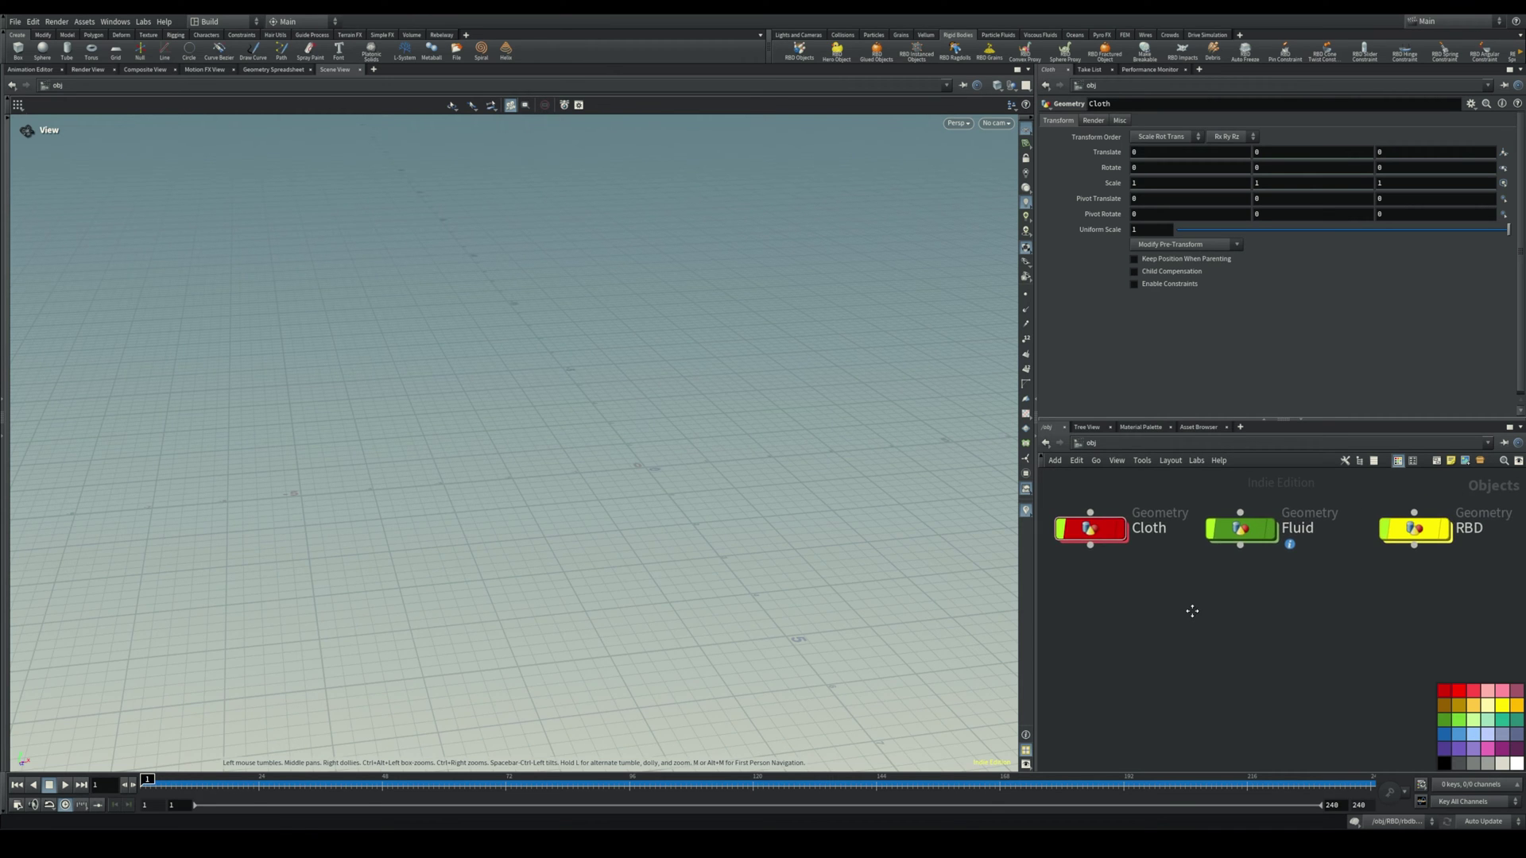
pyautogui.moveTo(1208, 628); pyautogui.dragTo(1202, 612, button='middle')
pyautogui.scroll(1, 1153, 586)
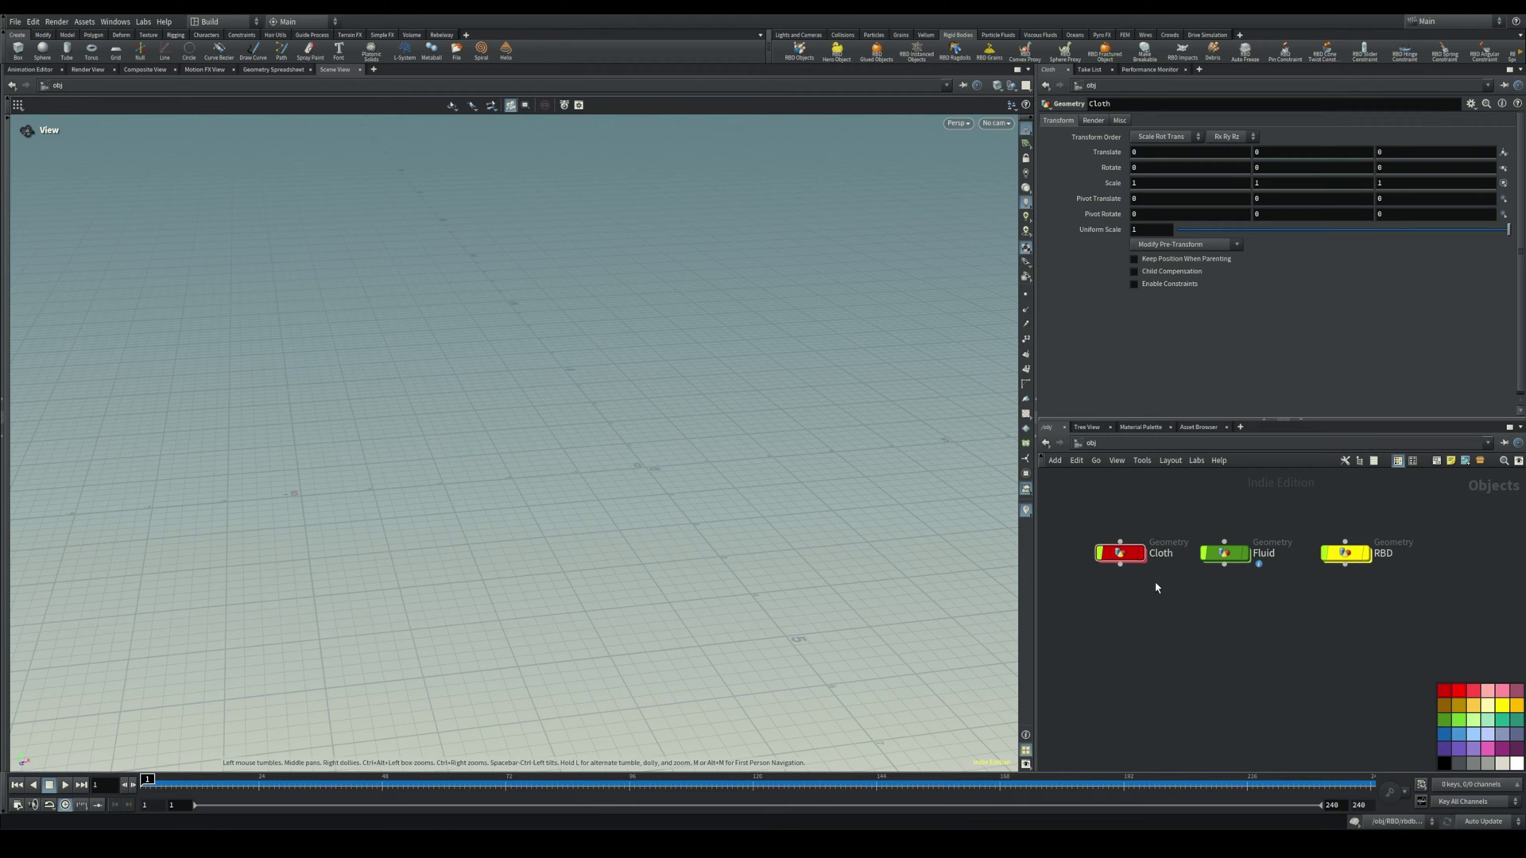
pyautogui.scroll(3, 1174, 593)
pyautogui.scroll(-2, 1153, 589)
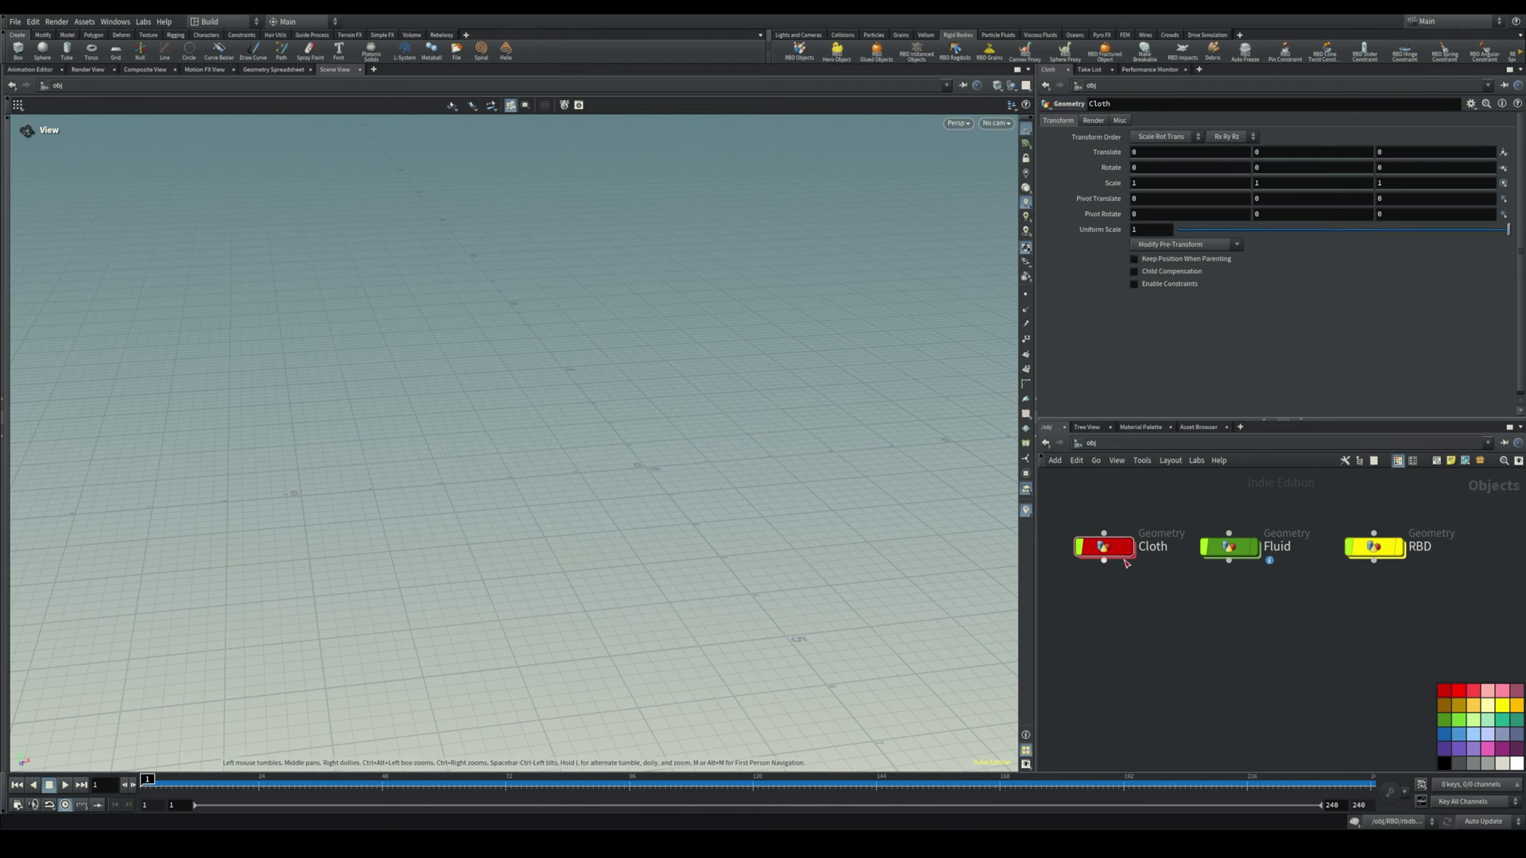
pyautogui.click(1375, 547)
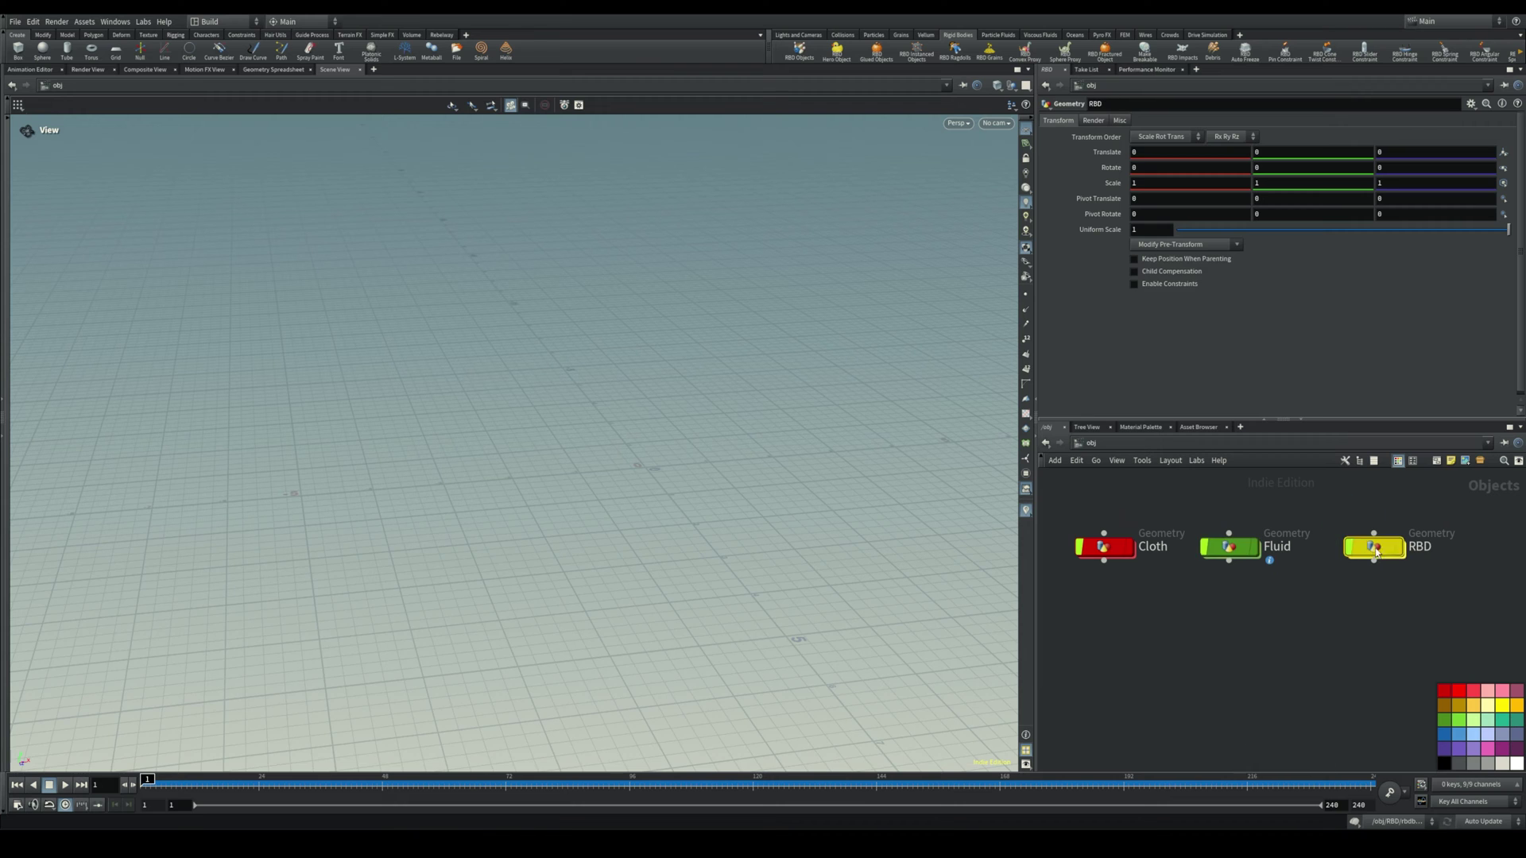
pyautogui.moveTo(1125, 597)
pyautogui.mouseDown(button='middle')
pyautogui.moveTo(1180, 589)
pyautogui.moveTo(1140, 587)
pyautogui.mouseUp(button='middle')
pyautogui.scroll(2, 1141, 589)
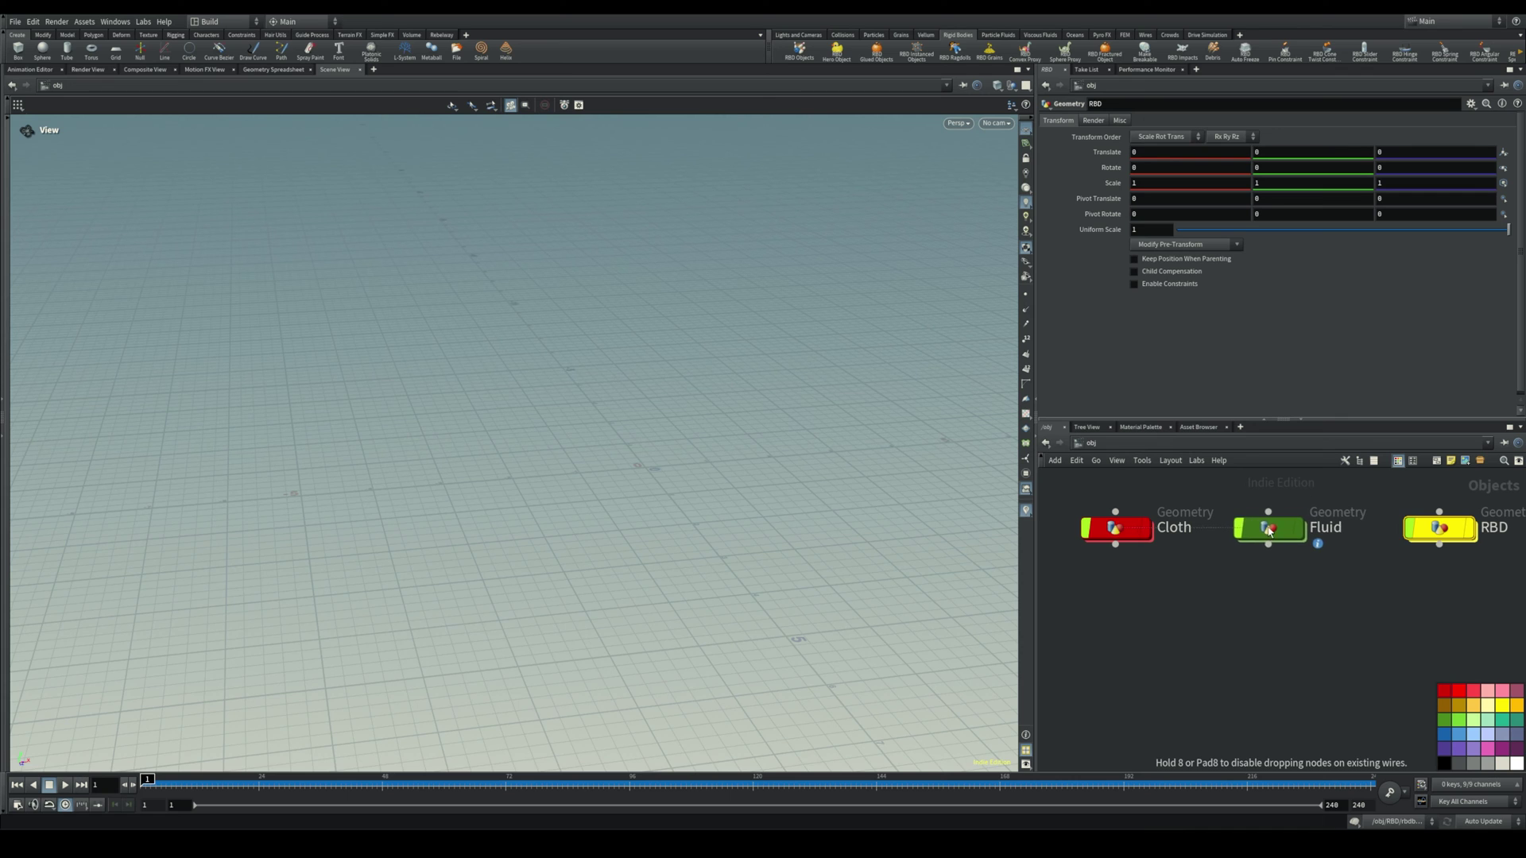
pyautogui.click(1288, 629)
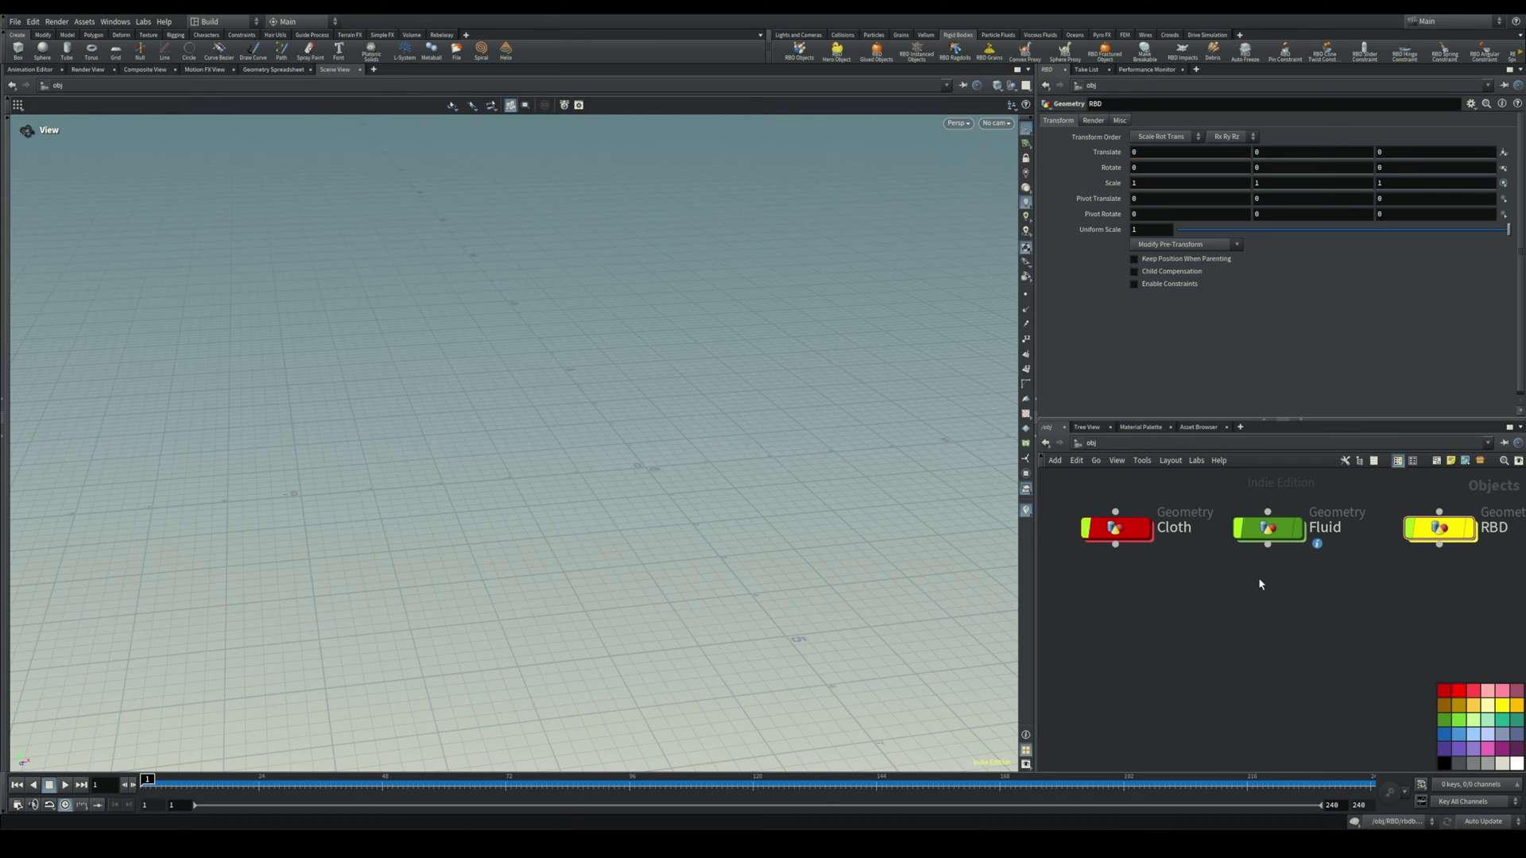
# - Open the Fluid geometry's network and scrub the timeline to frame 52 to preview the fluid splash
pyautogui.doubleClick(1269, 532)
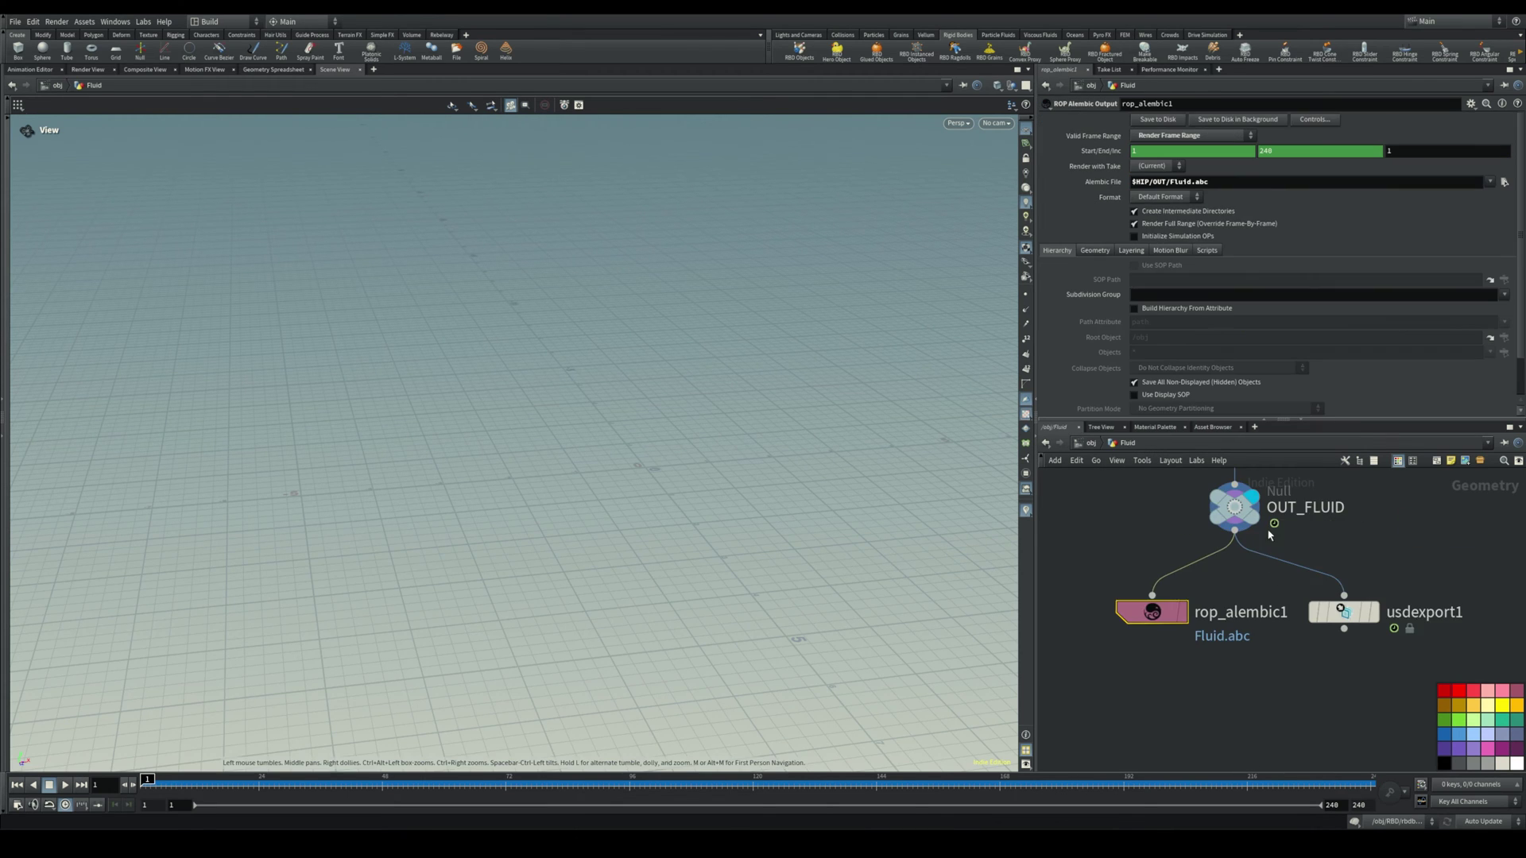
pyautogui.scroll(-3, 1228, 649)
pyautogui.moveTo(1199, 664); pyautogui.dragTo(1254, 635, button='middle')
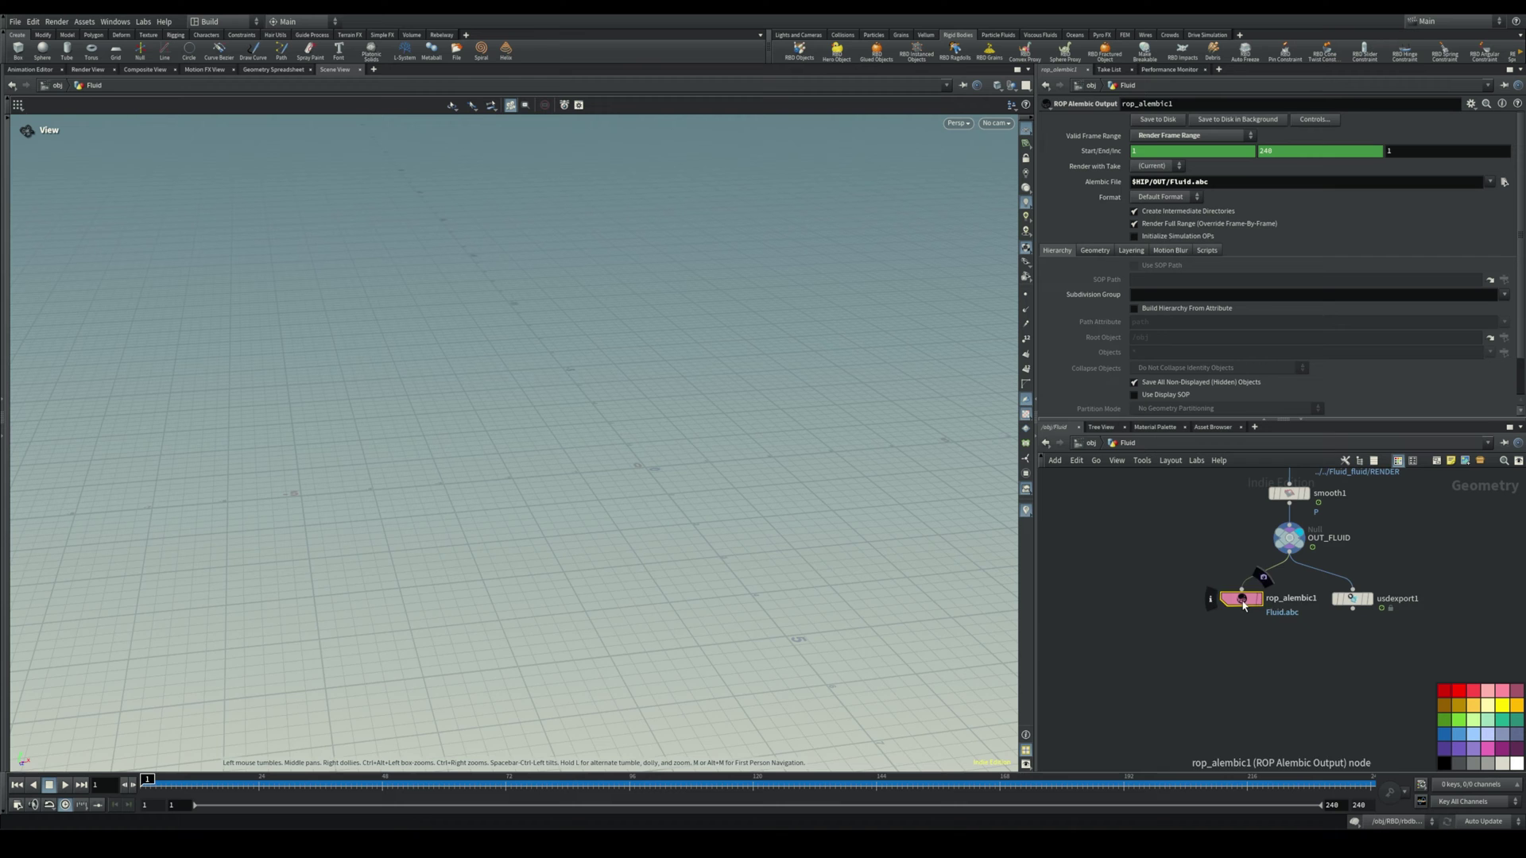
pyautogui.moveTo(1241, 606); pyautogui.dragTo(1184, 602)
pyautogui.moveTo(1271, 575); pyautogui.dragTo(1233, 654, button='middle')
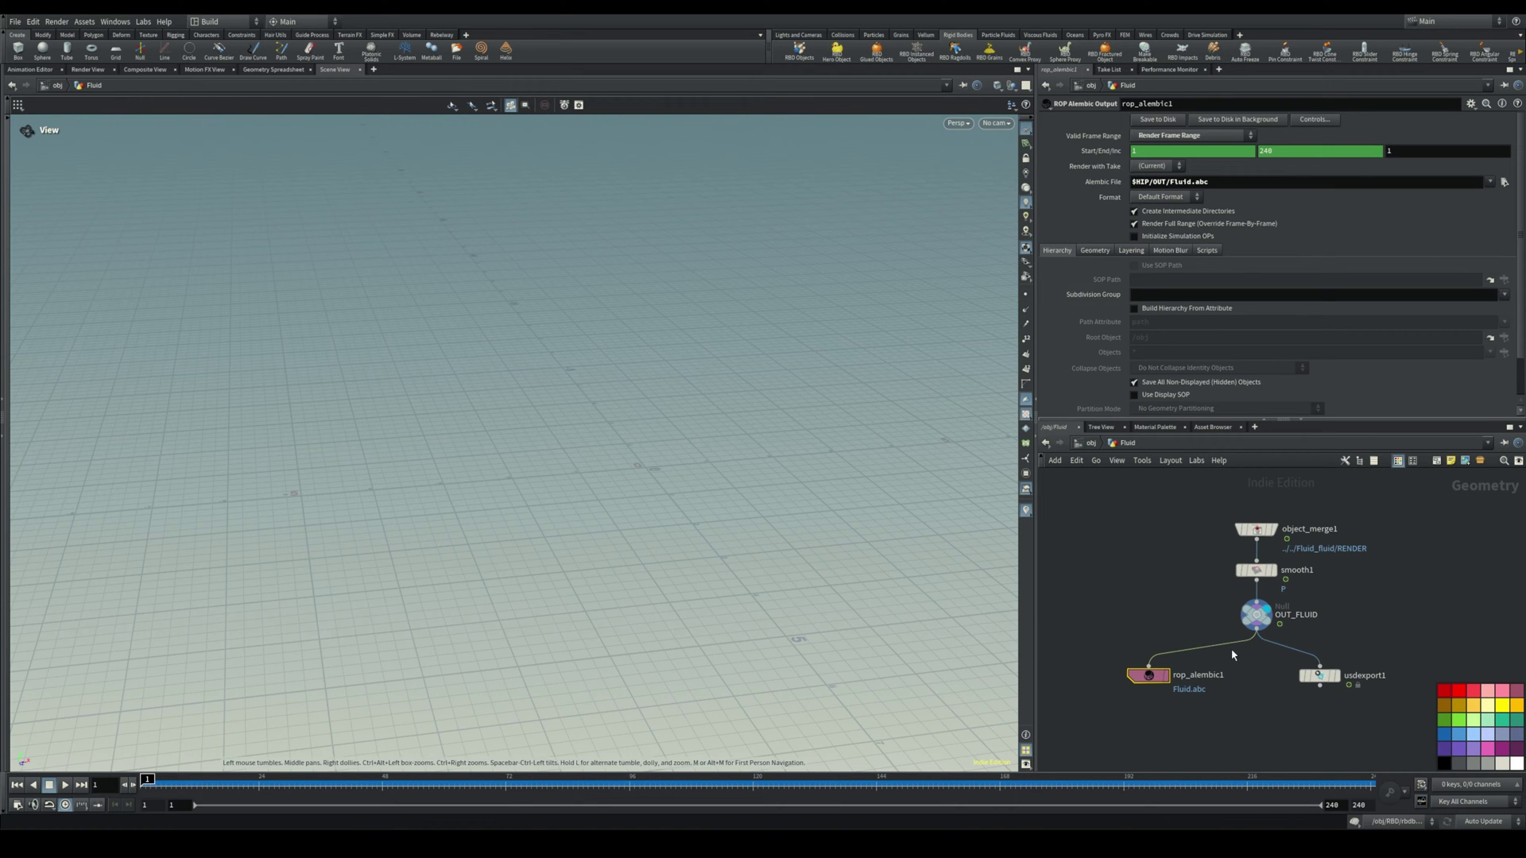
pyautogui.moveTo(641, 487); pyautogui.dragTo(678, 506)
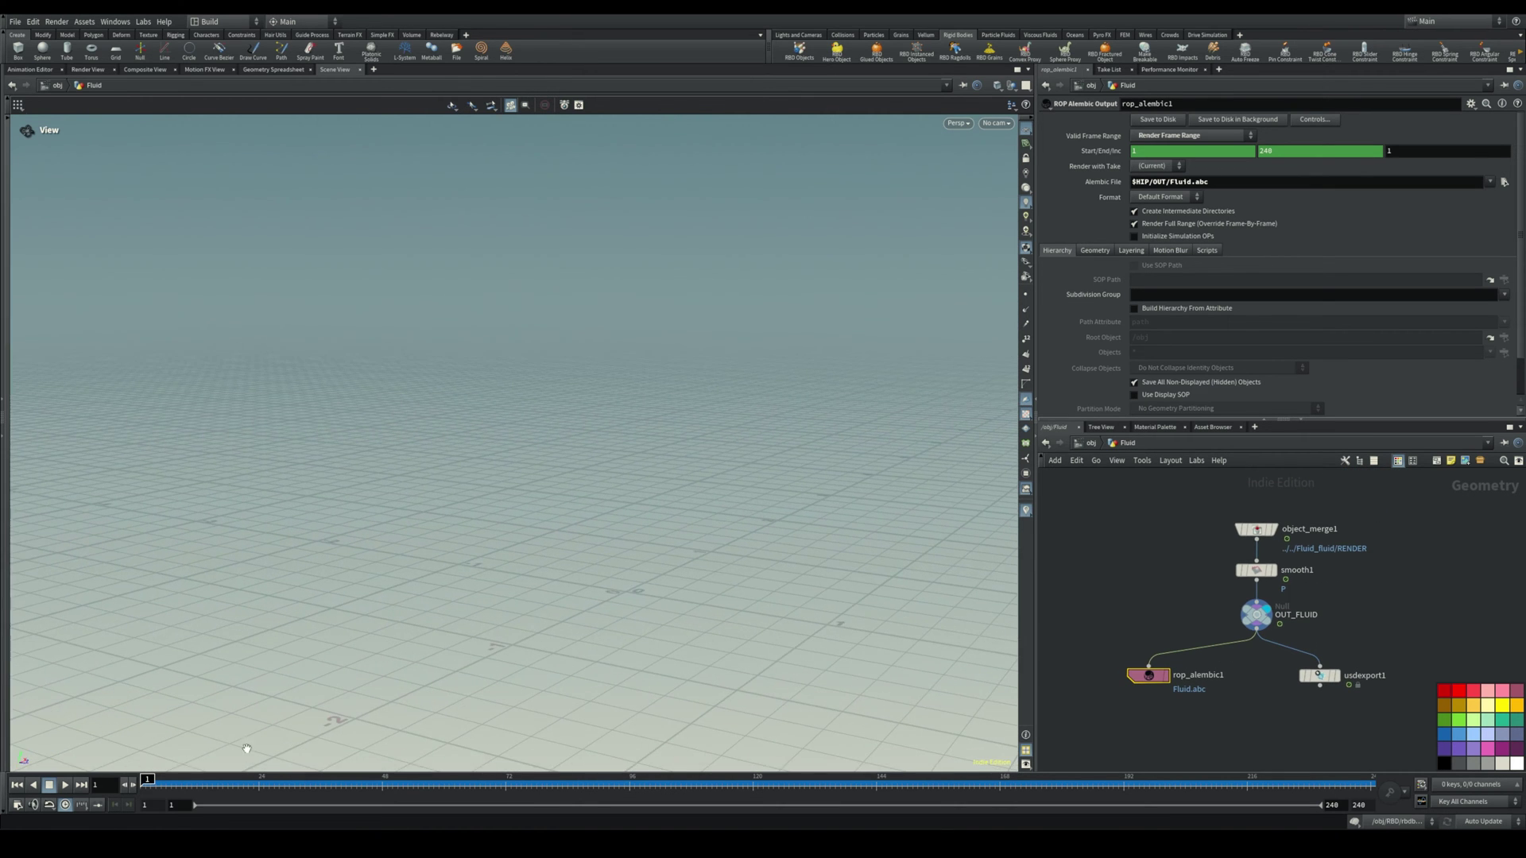
pyautogui.moveTo(151, 780); pyautogui.dragTo(403, 779)
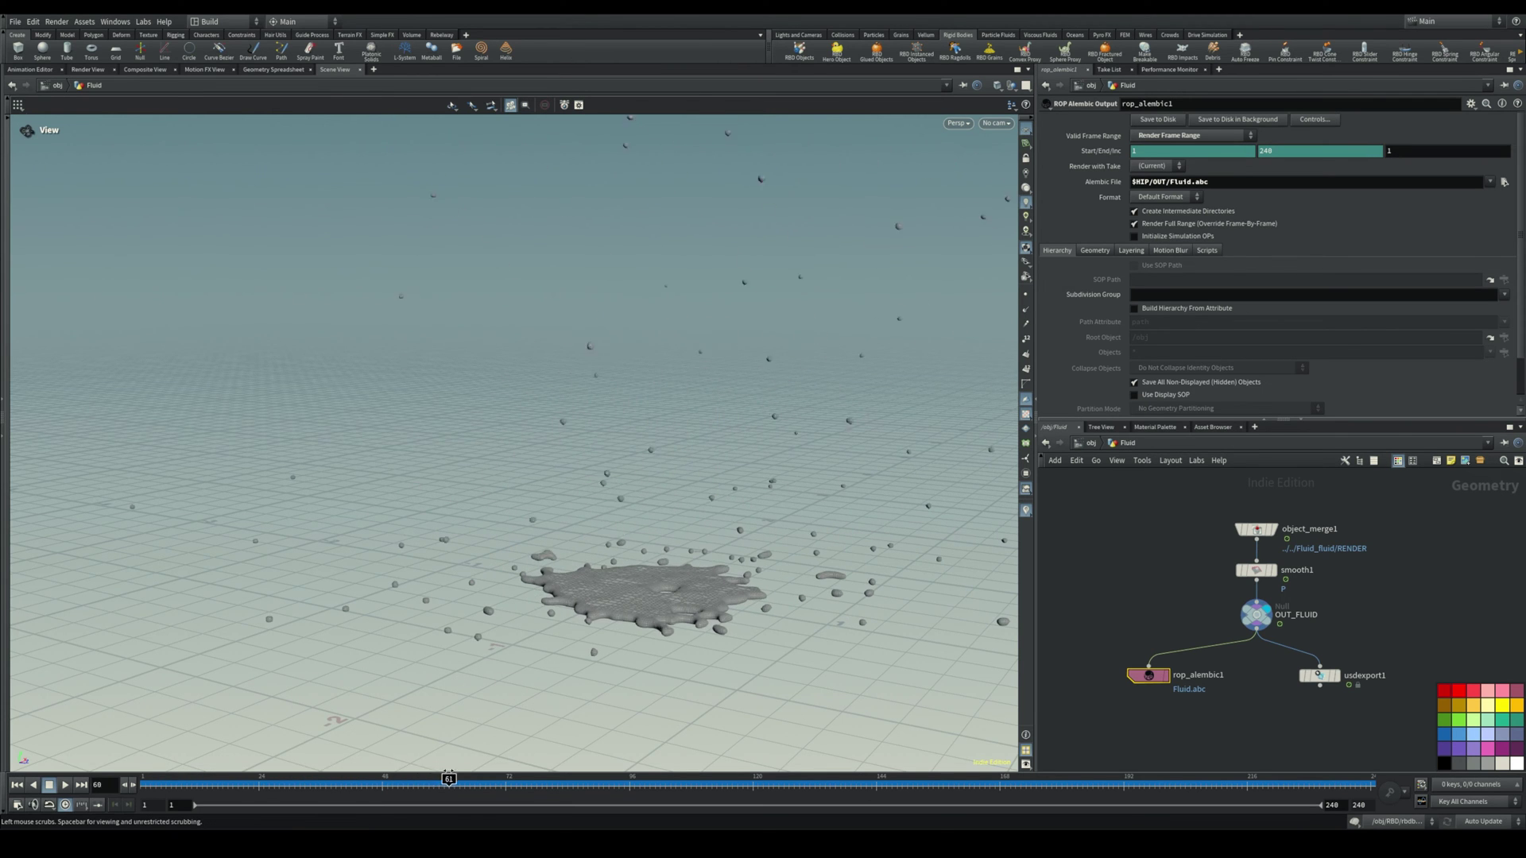
pyautogui.moveTo(1233, 709); pyautogui.dragTo(1177, 663, button='middle')
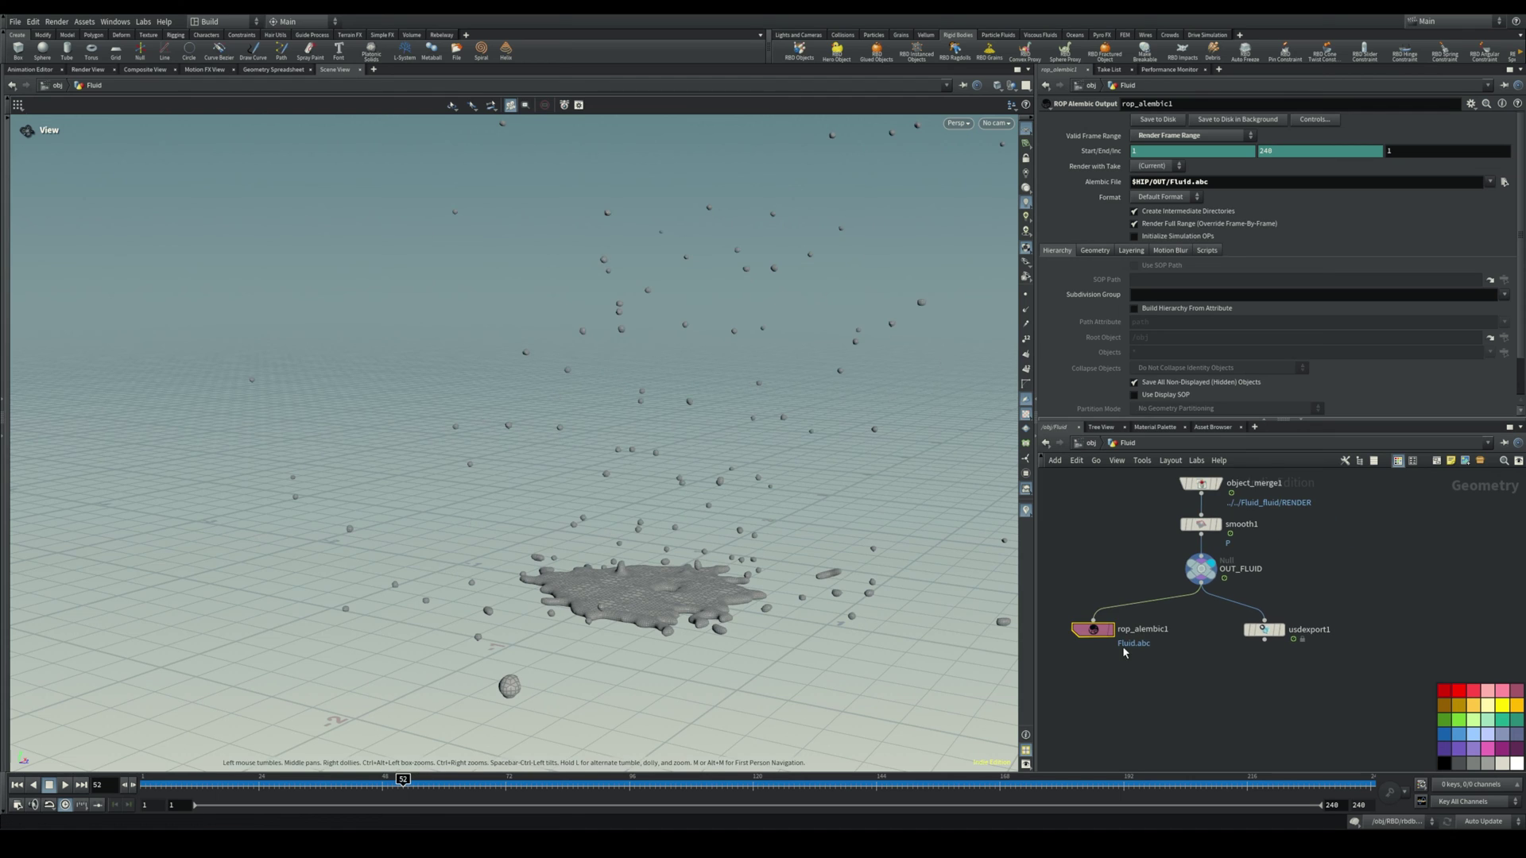
pyautogui.moveTo(1103, 637); pyautogui.dragTo(1108, 635)
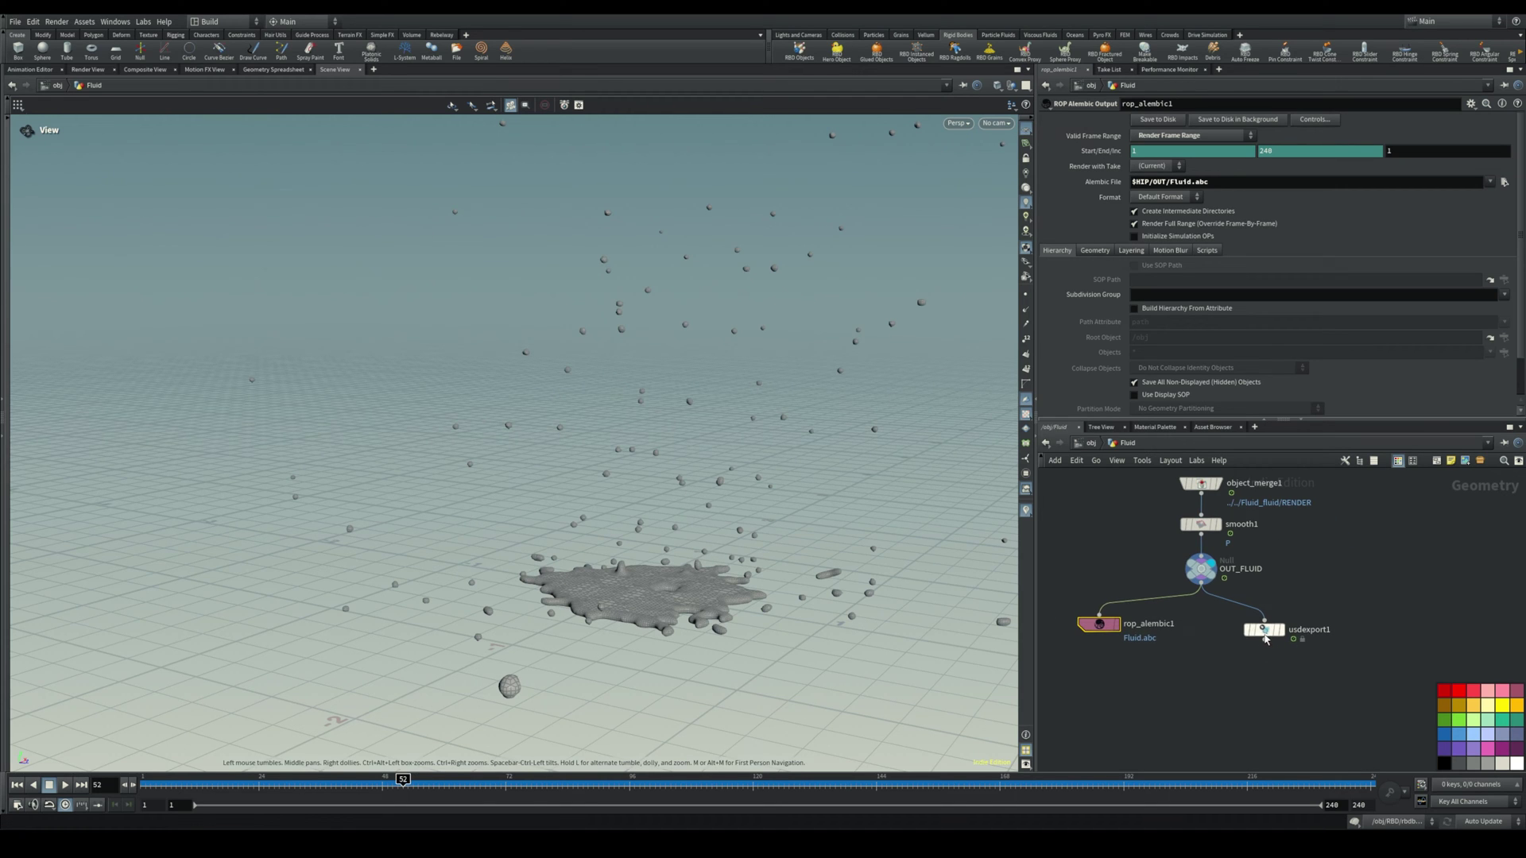
pyautogui.moveTo(1263, 634); pyautogui.dragTo(1270, 625)
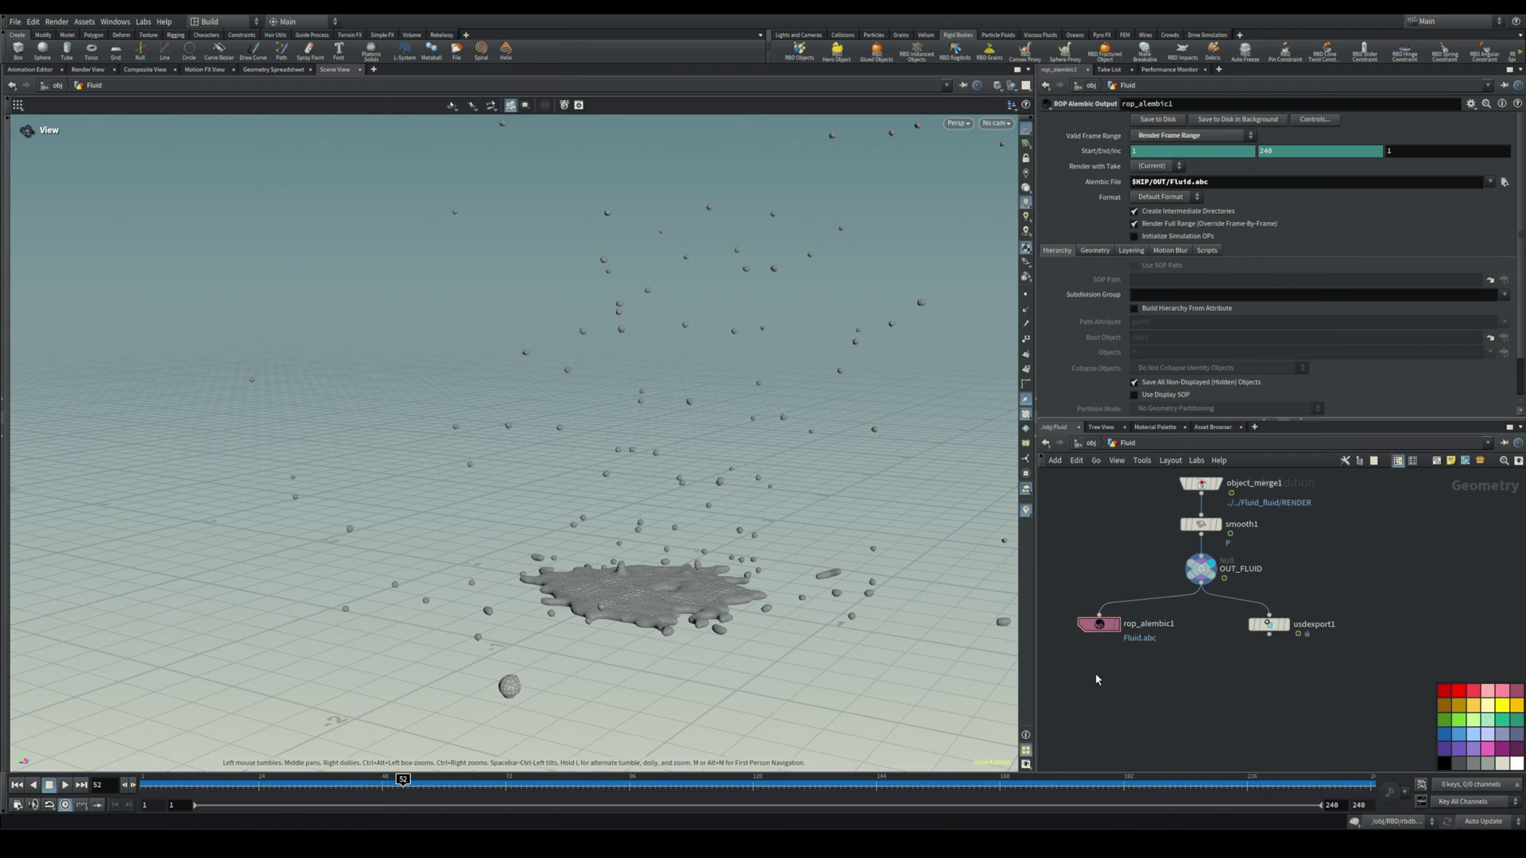
pyautogui.moveTo(1112, 648)
pyautogui.mouseDown()
pyautogui.moveTo(1115, 626)
pyautogui.moveTo(1097, 628)
pyautogui.mouseUp()
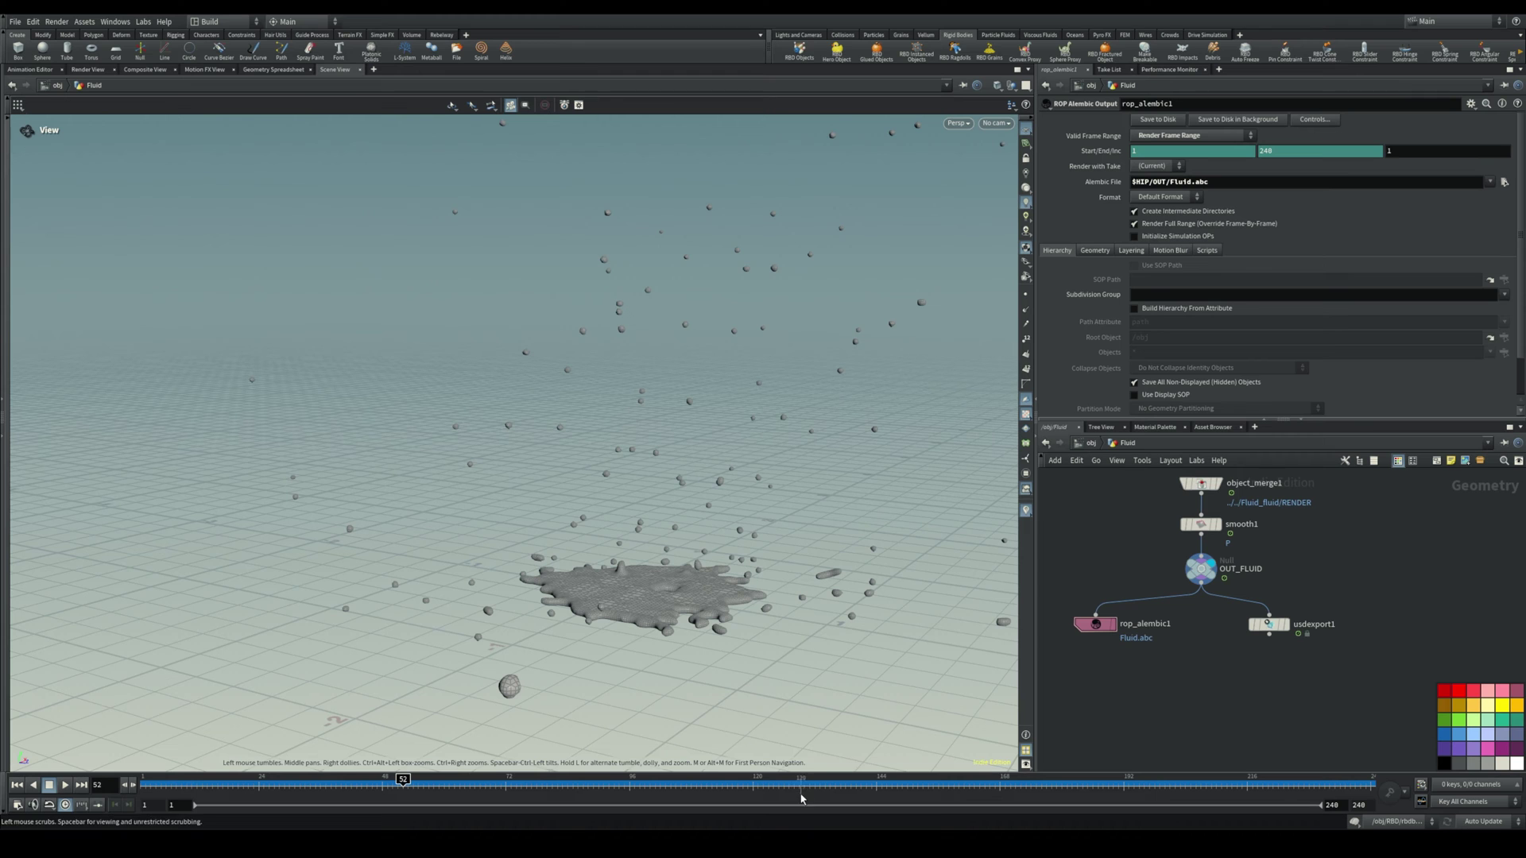
pyautogui.moveTo(1107, 636); pyautogui.dragTo(1110, 639)
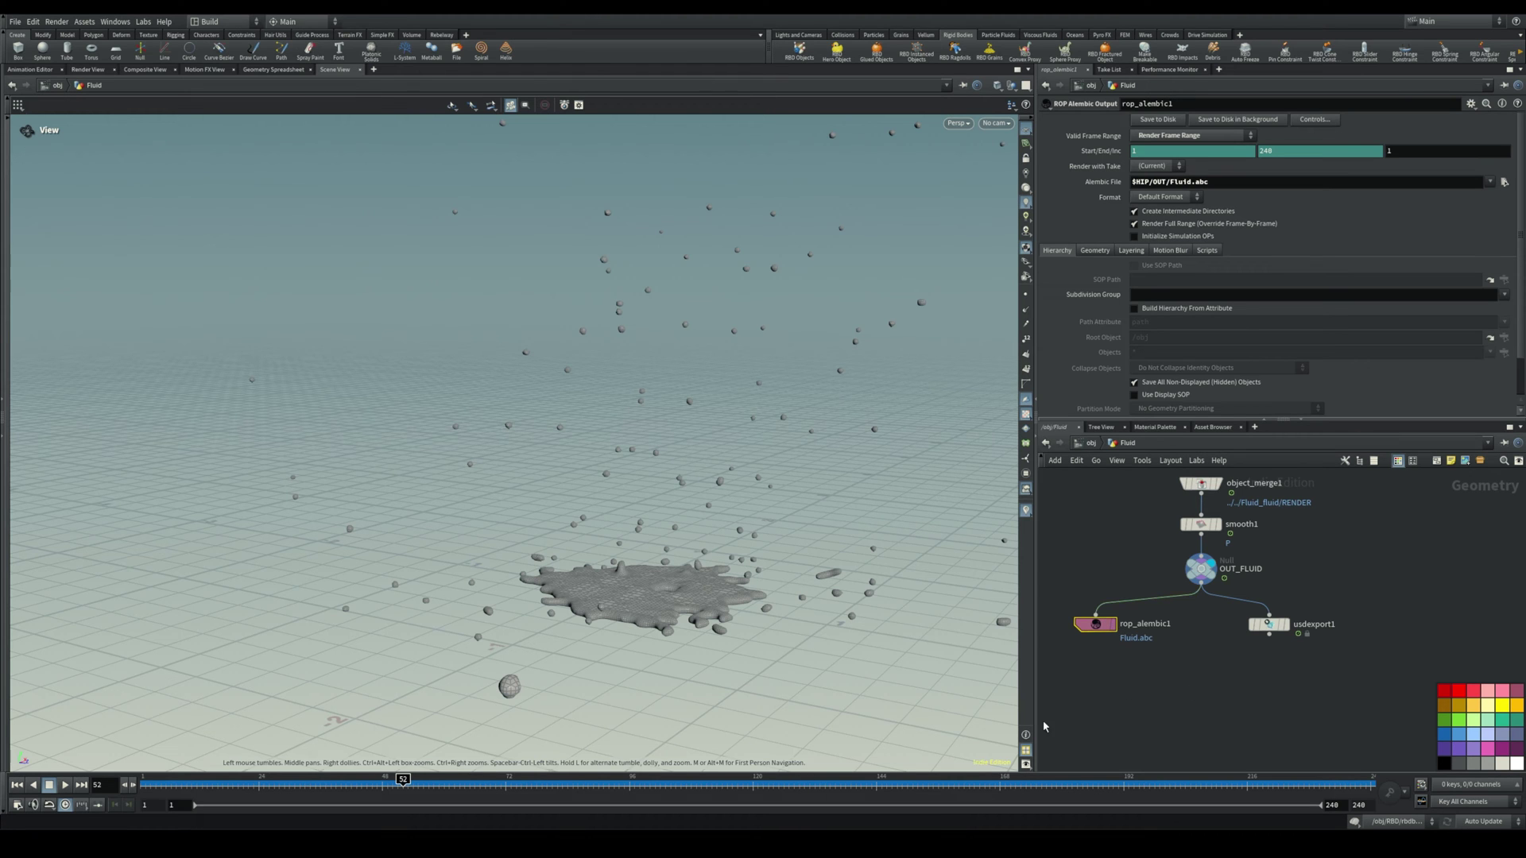
# - Switch to the OUT folder in File Explorer and compare the exported Fluid.abc and Fluid.usd files, including their sizes
pyautogui.click(827, 843)
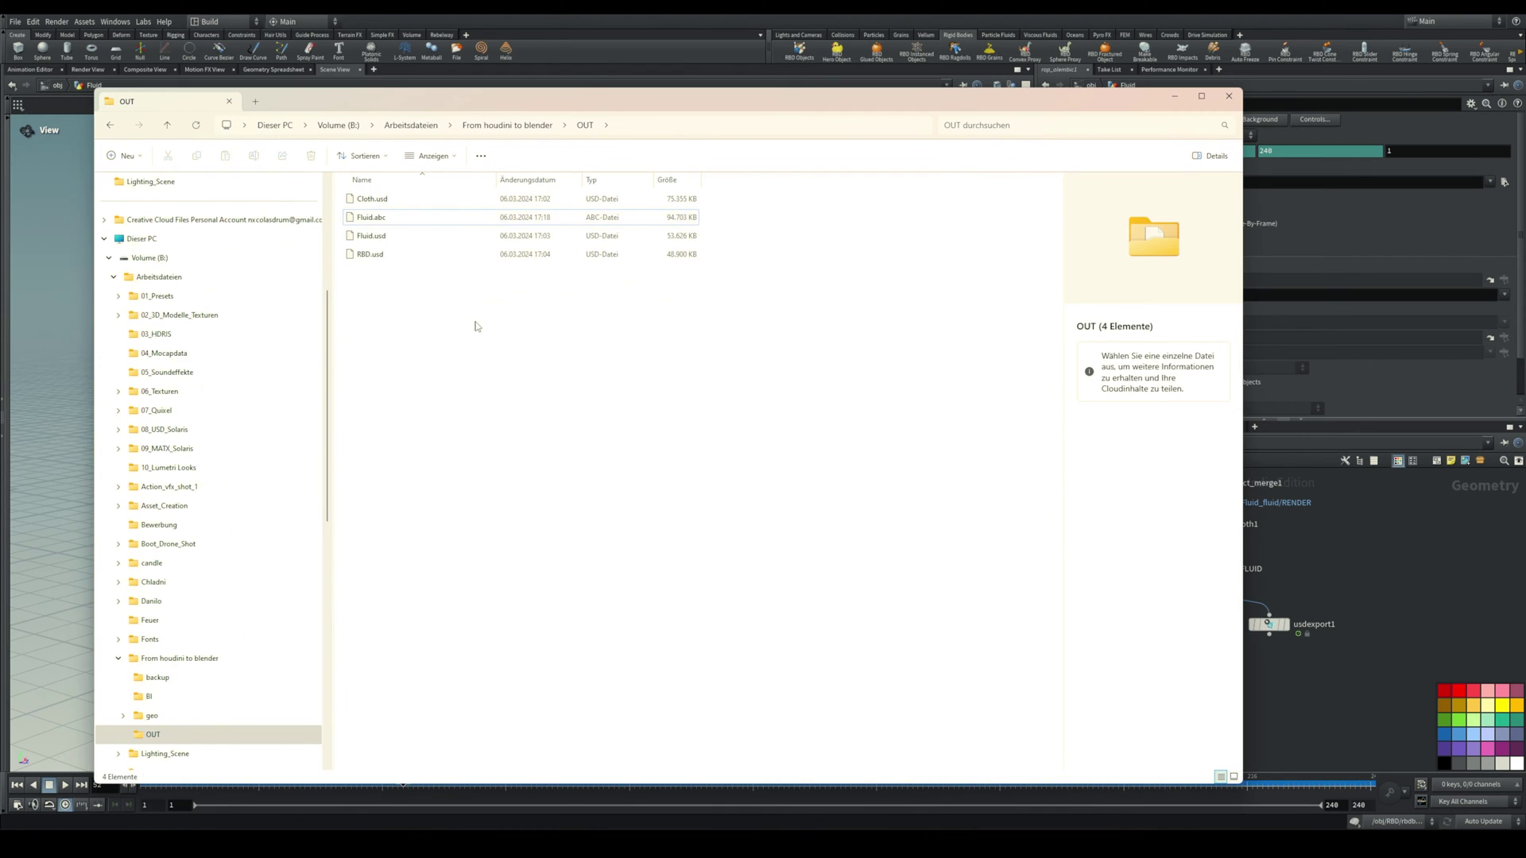
pyautogui.click(407, 238)
pyautogui.moveTo(789, 108); pyautogui.dragTo(855, 99)
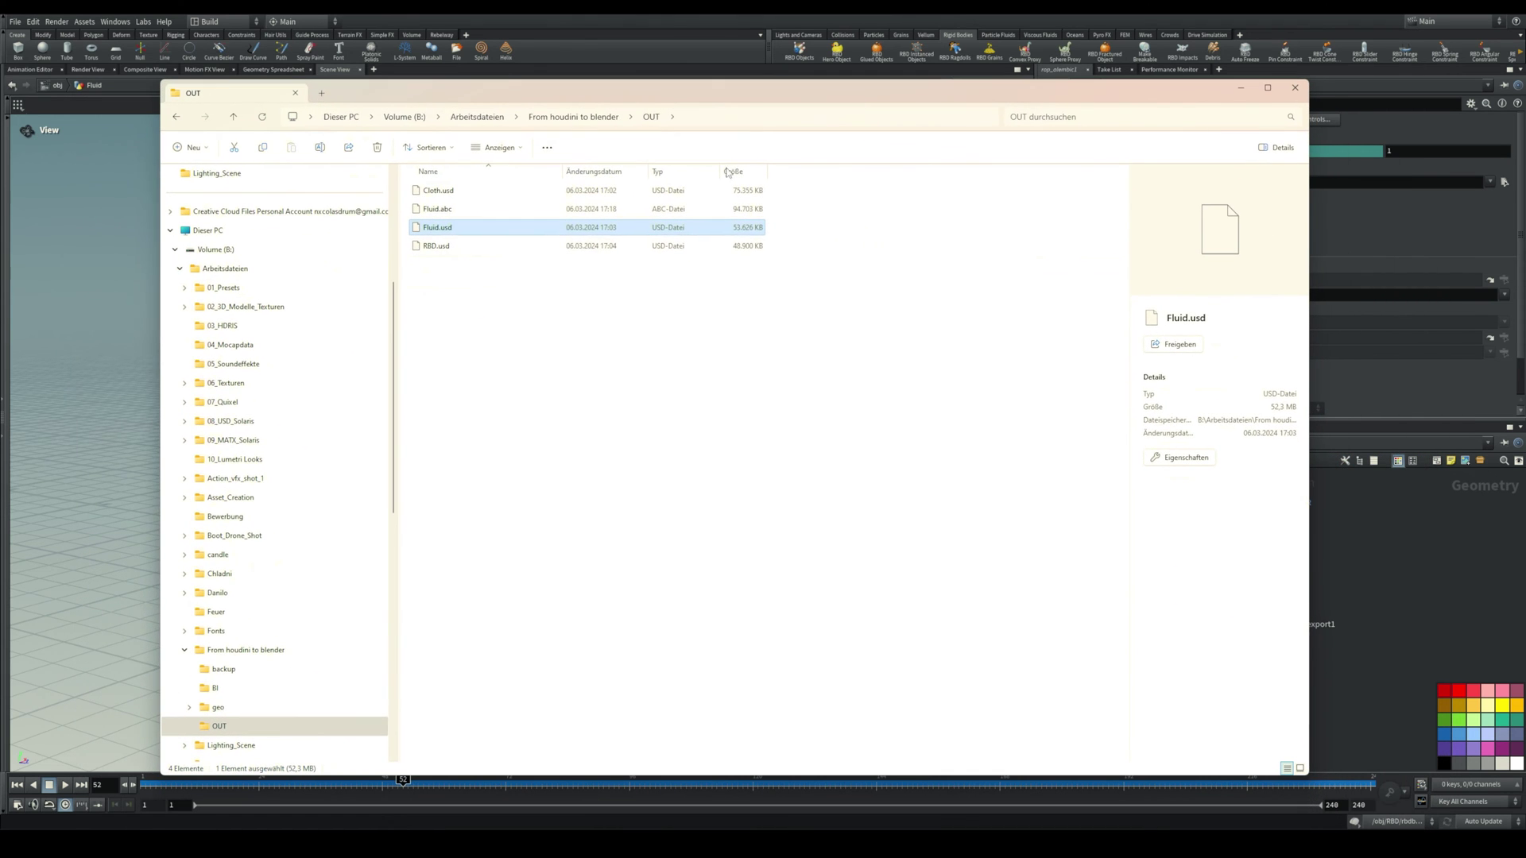
pyautogui.click(456, 210)
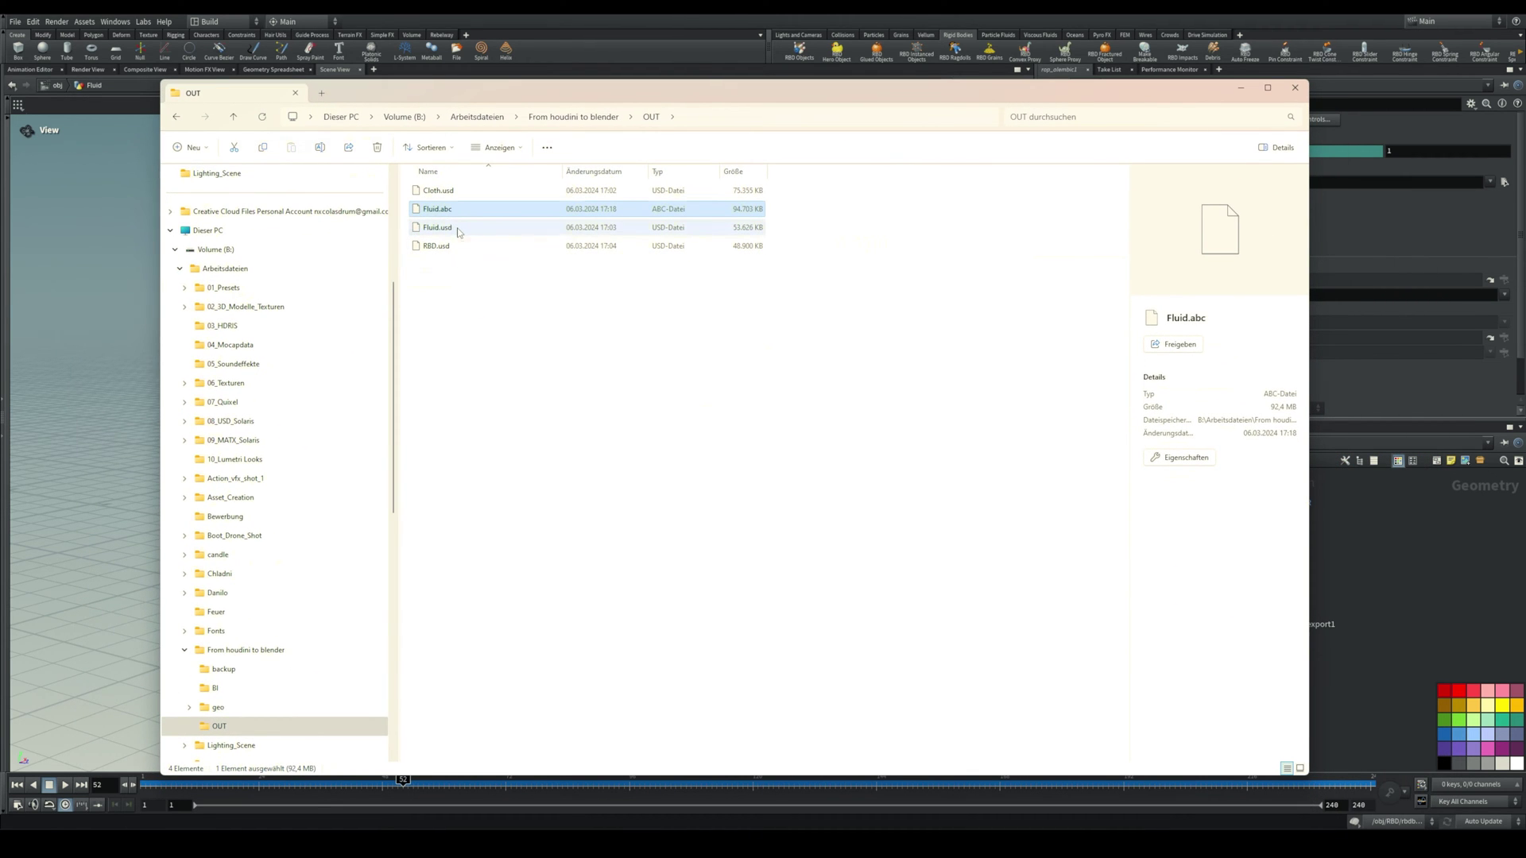
pyautogui.click(458, 230)
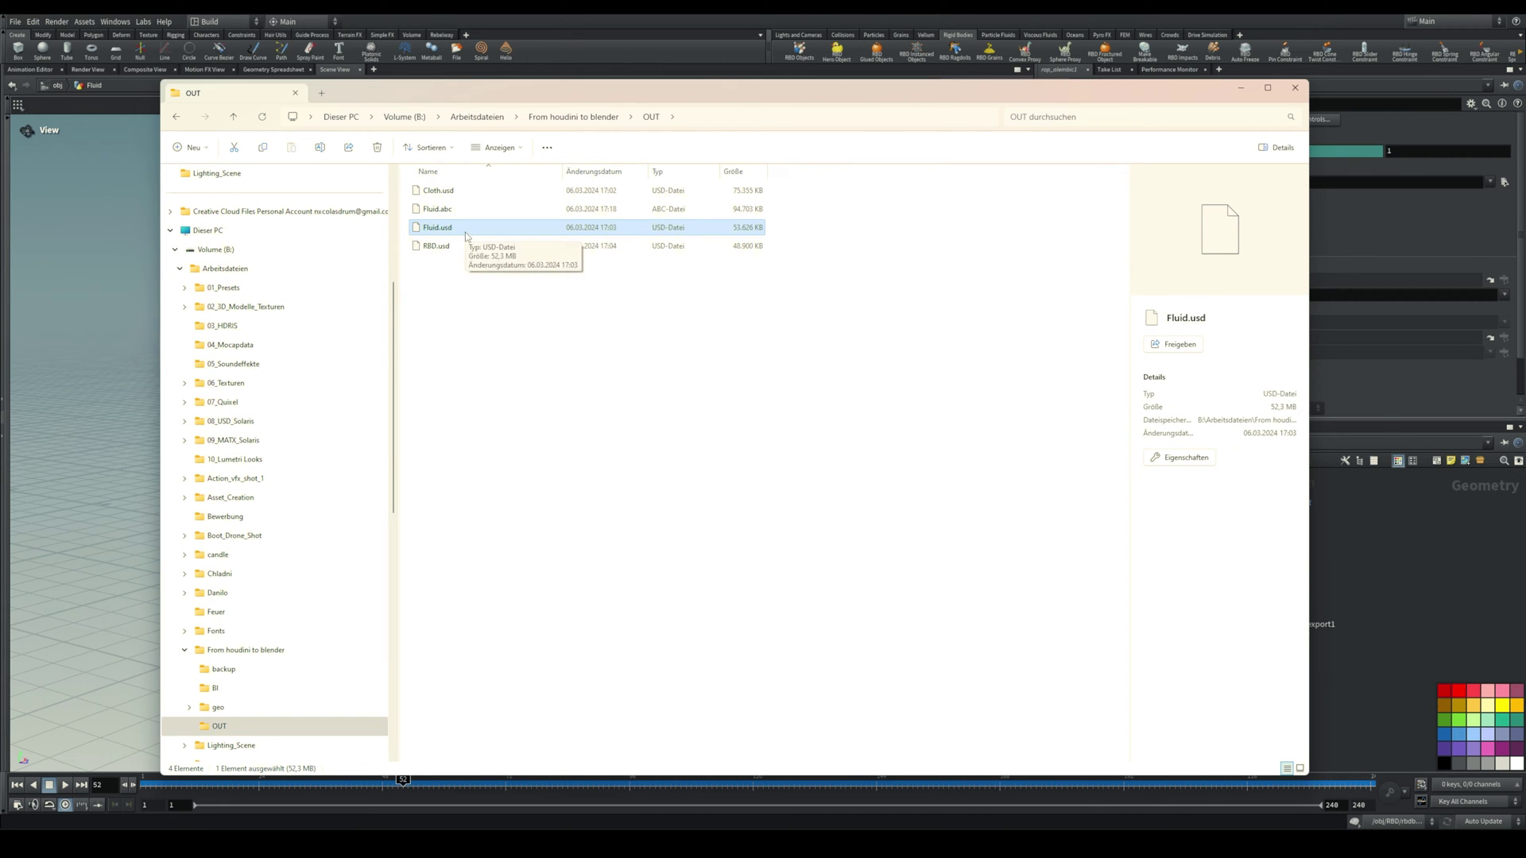
pyautogui.moveTo(471, 296); pyautogui.dragTo(487, 182)
pyautogui.click(538, 315)
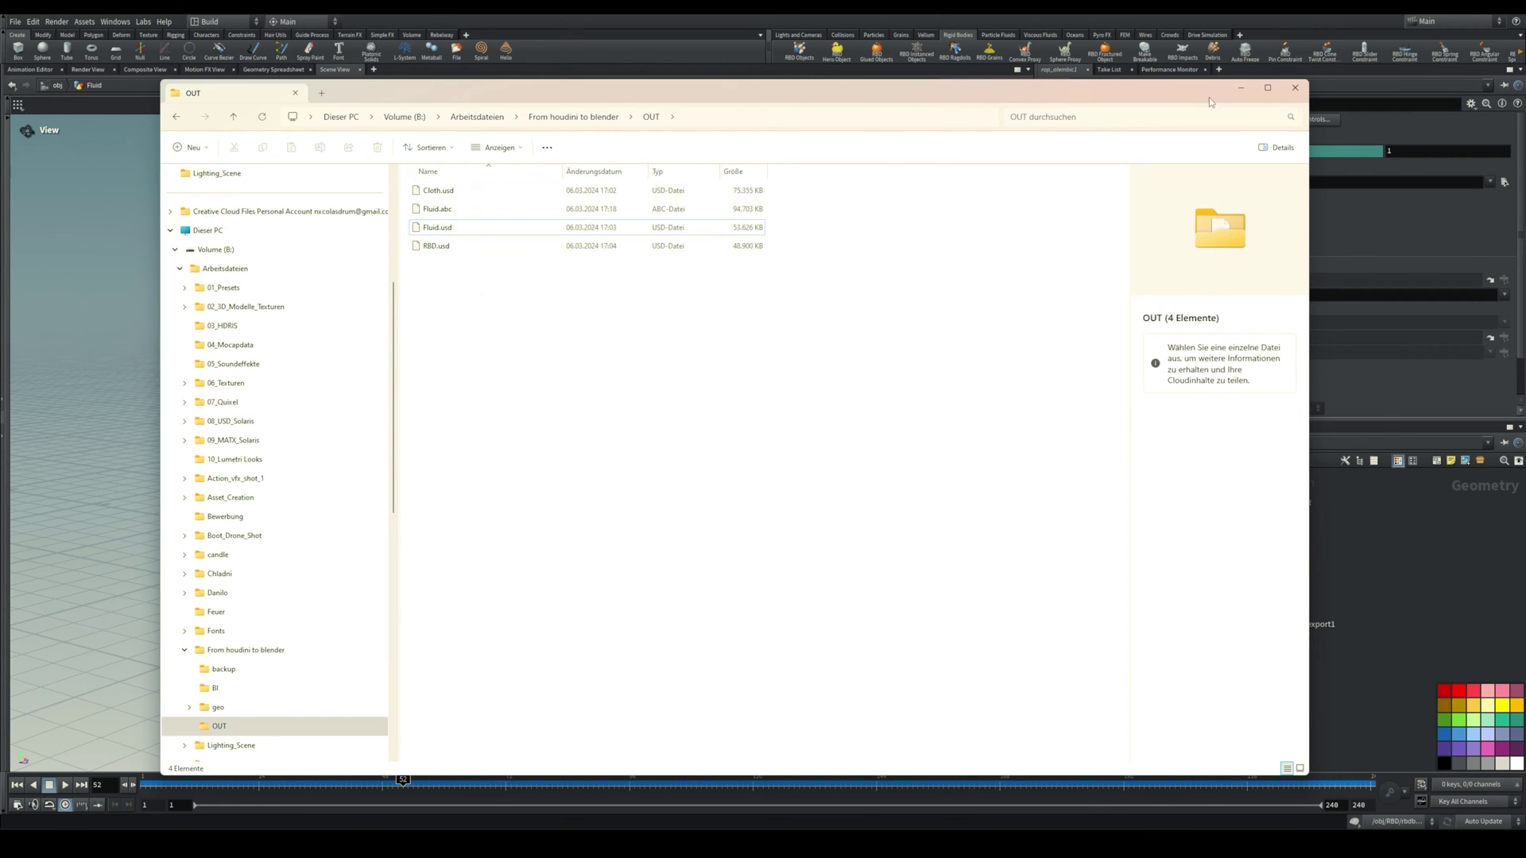
pyautogui.click(1241, 89)
# - Delete the rop_alembic1 and usdexport1 nodes below OUT_FLUID
pyautogui.moveTo(1188, 658); pyautogui.dragTo(1229, 616, button='middle')
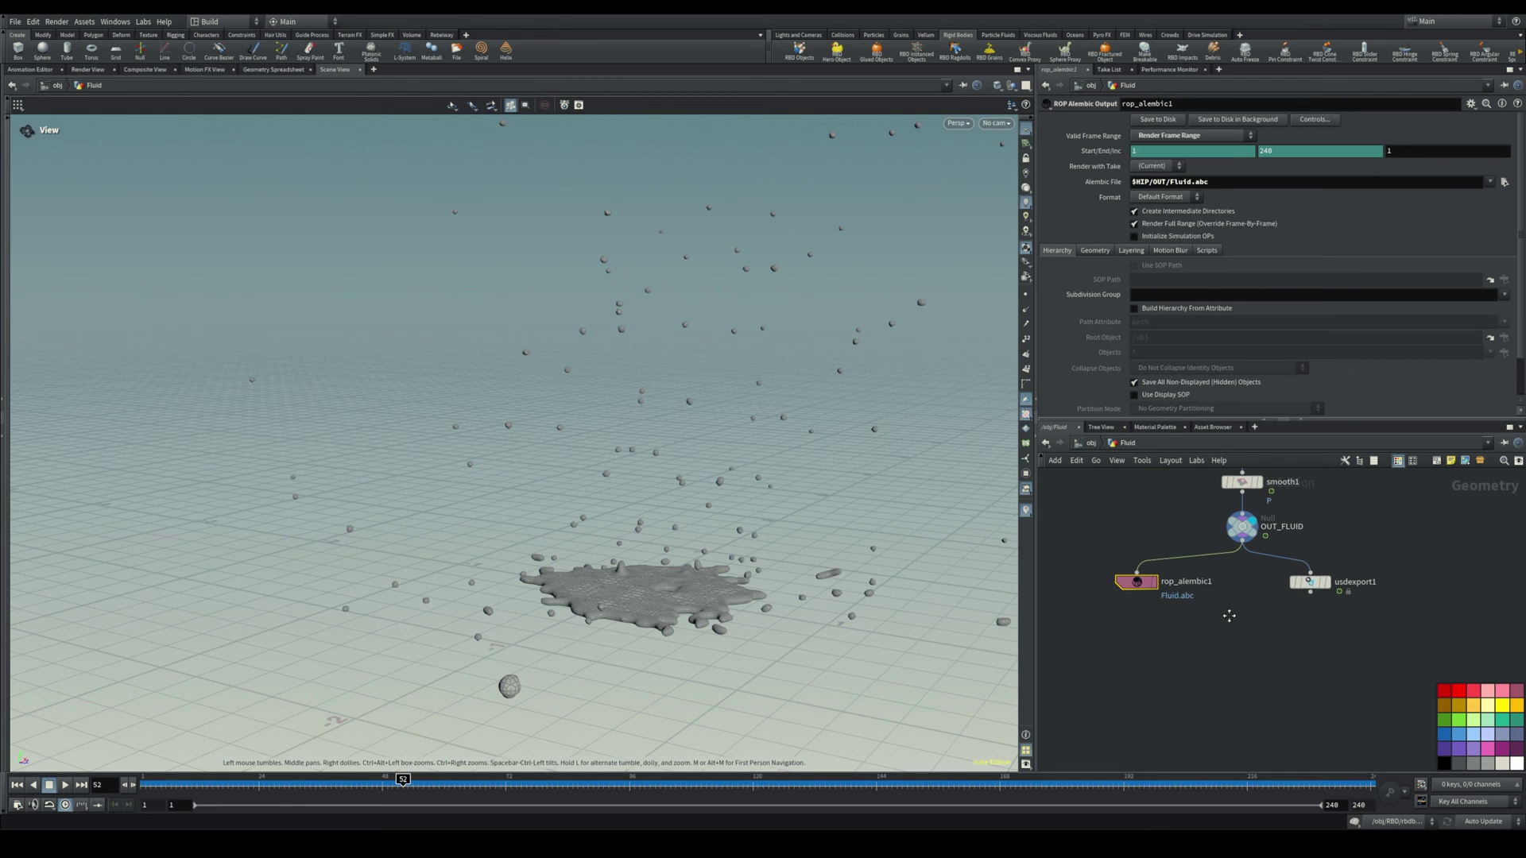
pyautogui.click(1136, 583)
pyautogui.press('Delete')
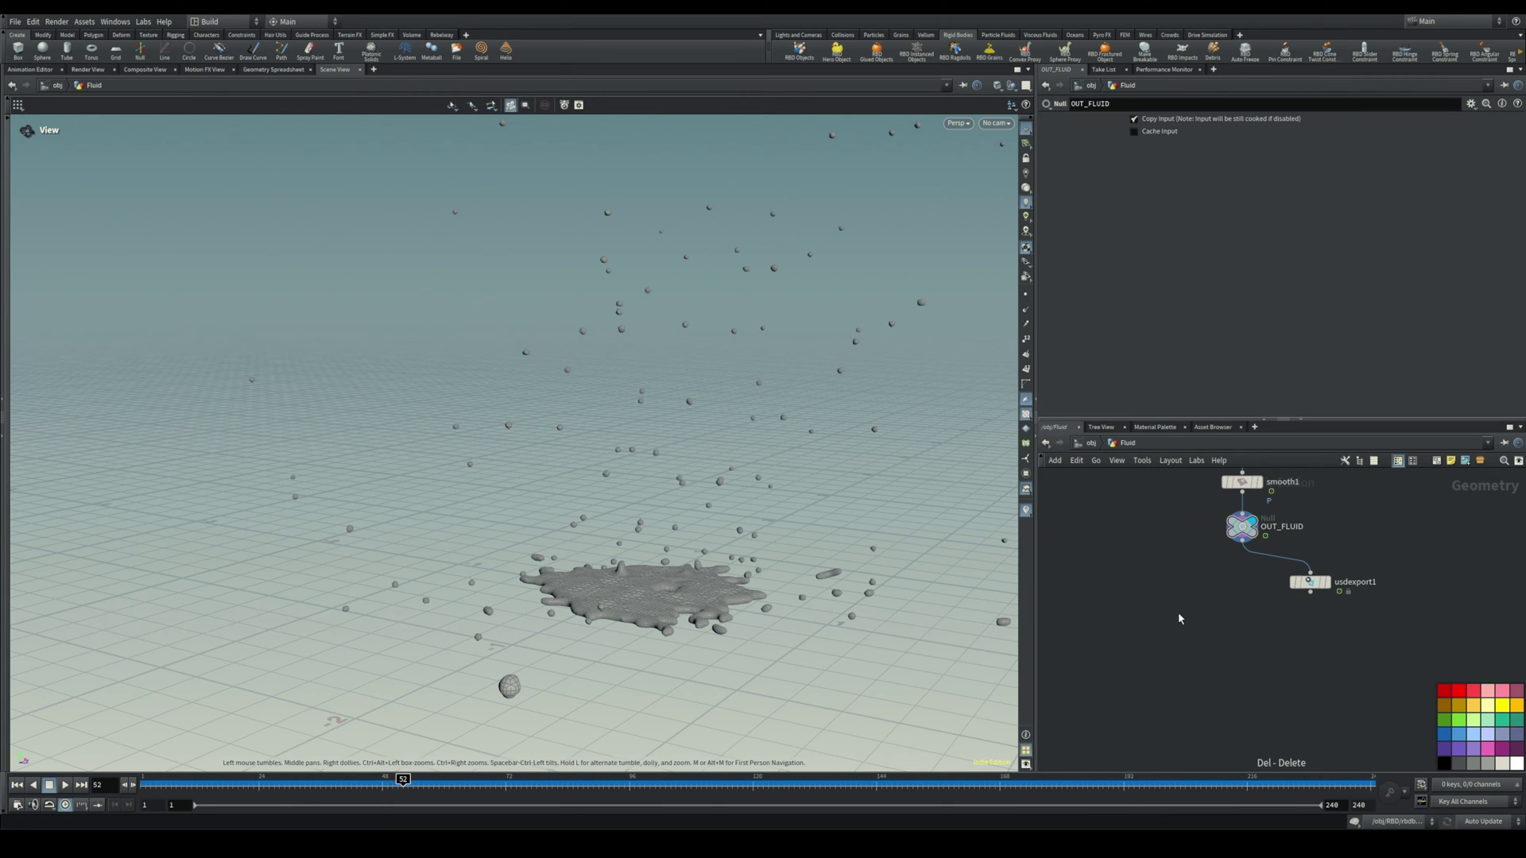
pyautogui.moveTo(1216, 611); pyautogui.dragTo(1114, 619, button='middle')
pyautogui.click(1209, 588)
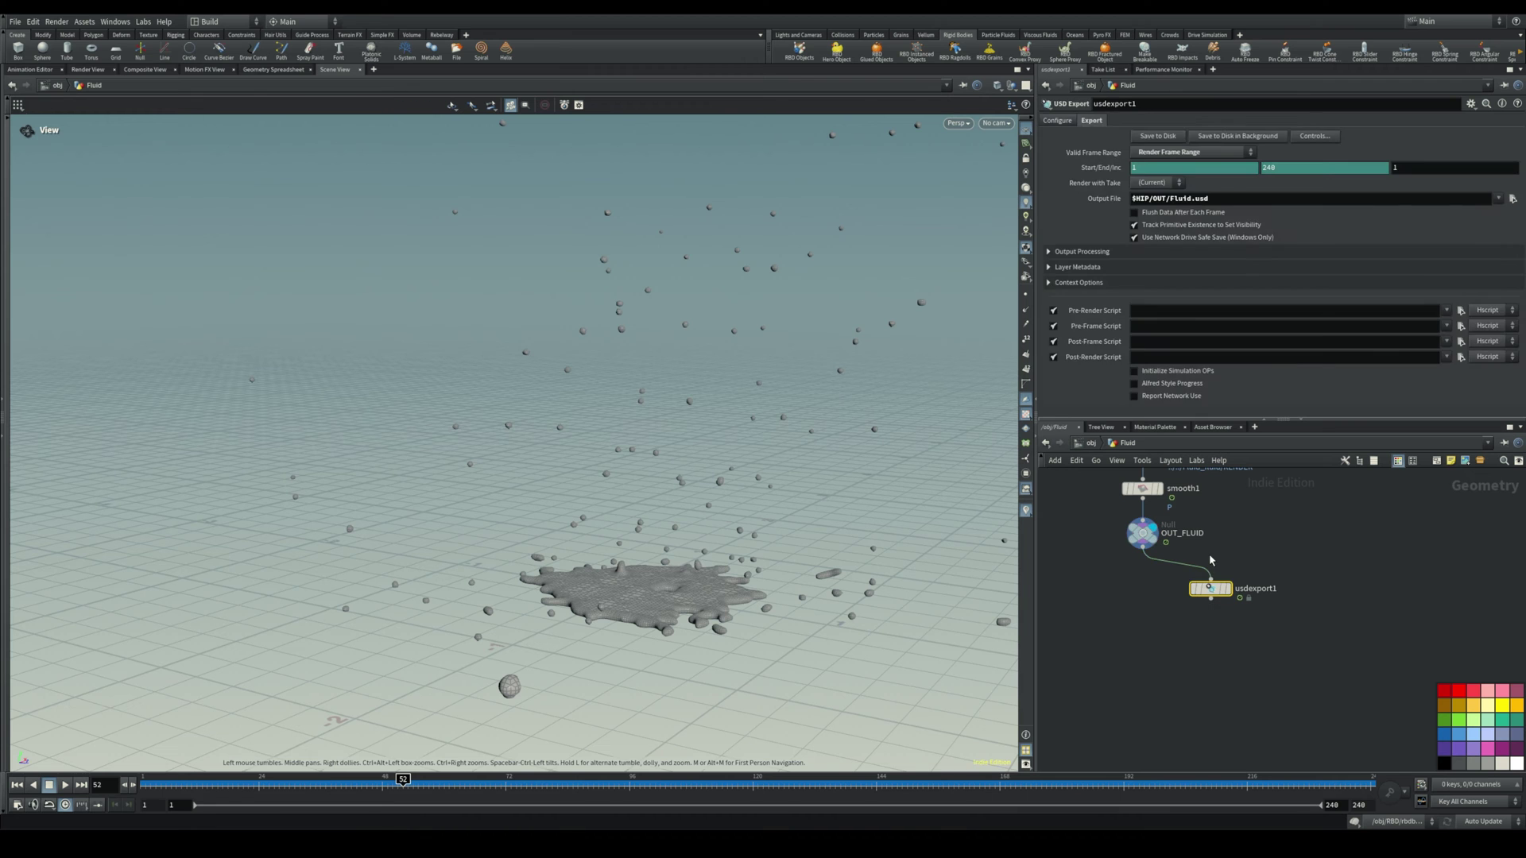
pyautogui.press('Delete')
pyautogui.rightClick(1147, 582)
pyautogui.click(1090, 578)
# - Play the fluid simulation back from the first frame to review the splash
pyautogui.moveTo(616, 506); pyautogui.dragTo(464, 491)
pyautogui.moveTo(698, 561); pyautogui.dragTo(515, 684)
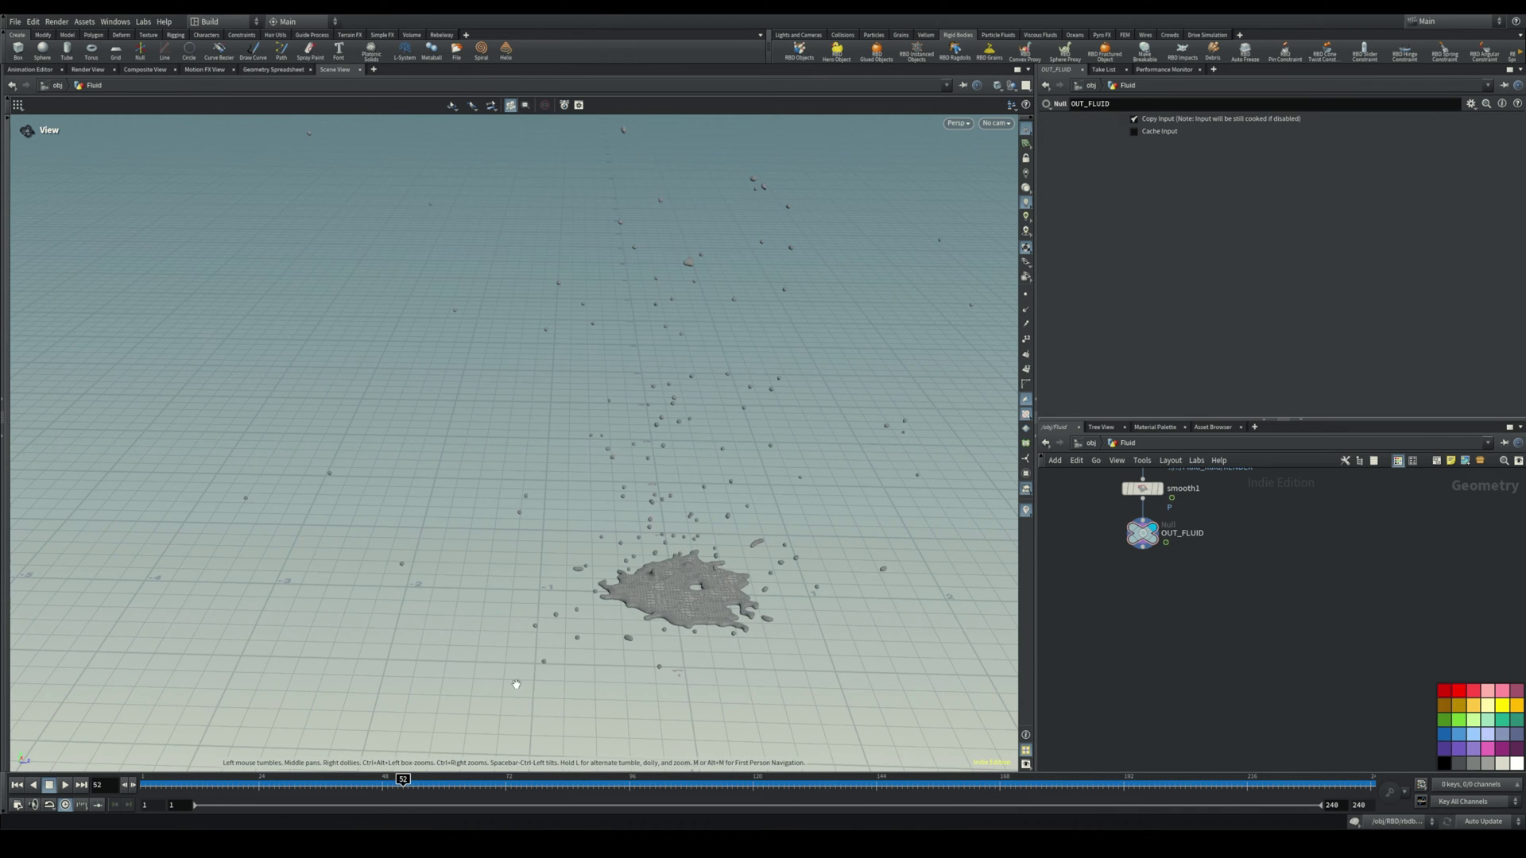
pyautogui.moveTo(378, 788); pyautogui.dragTo(97, 788)
pyautogui.click(65, 786)
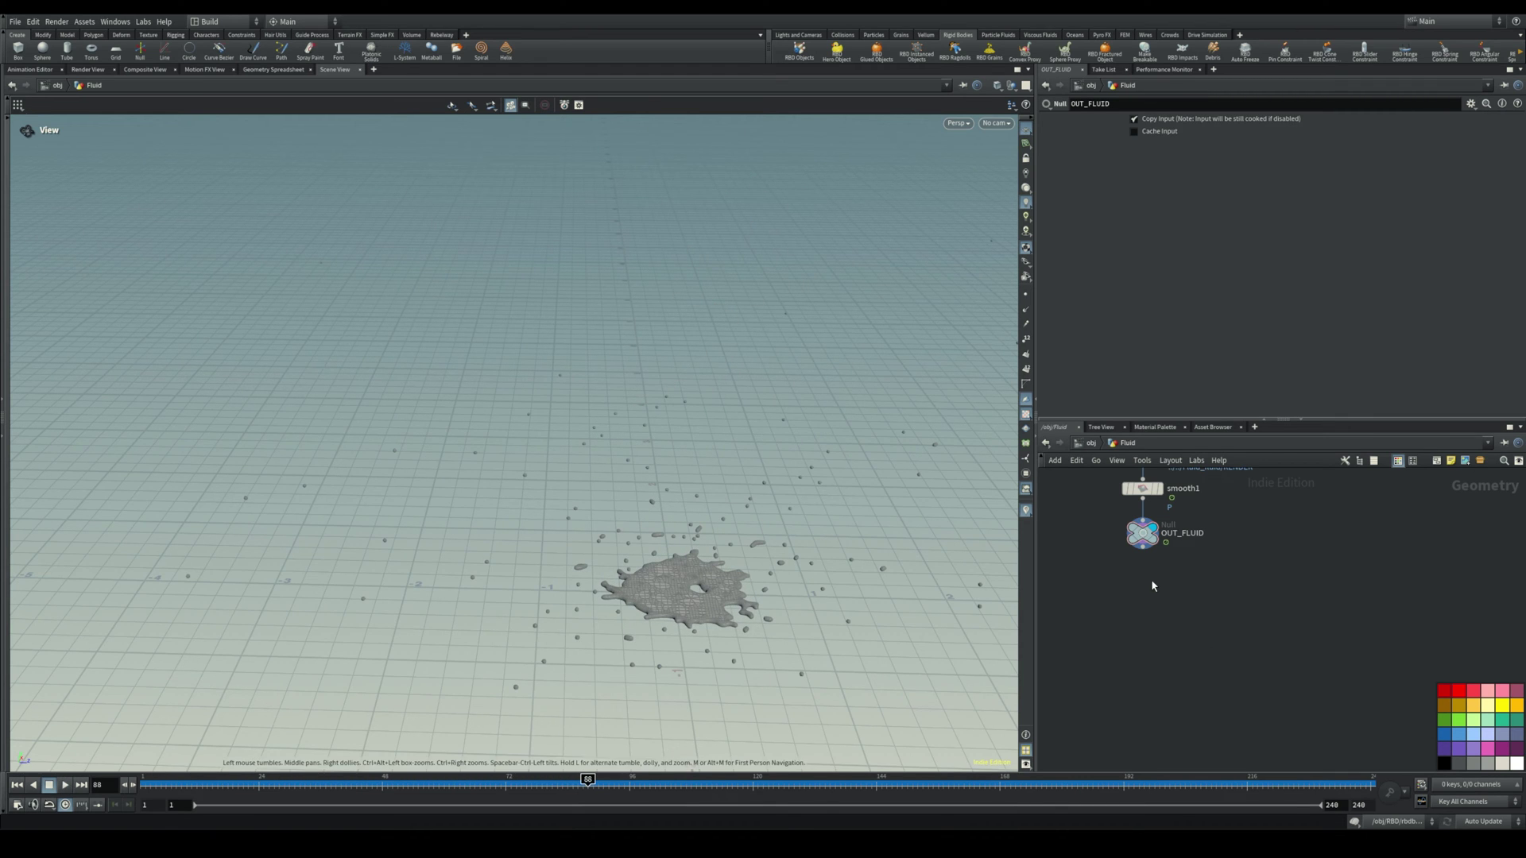
# - Add a USD Export node below OUT_FLUID, connected to its output
pyautogui.press('Tab')
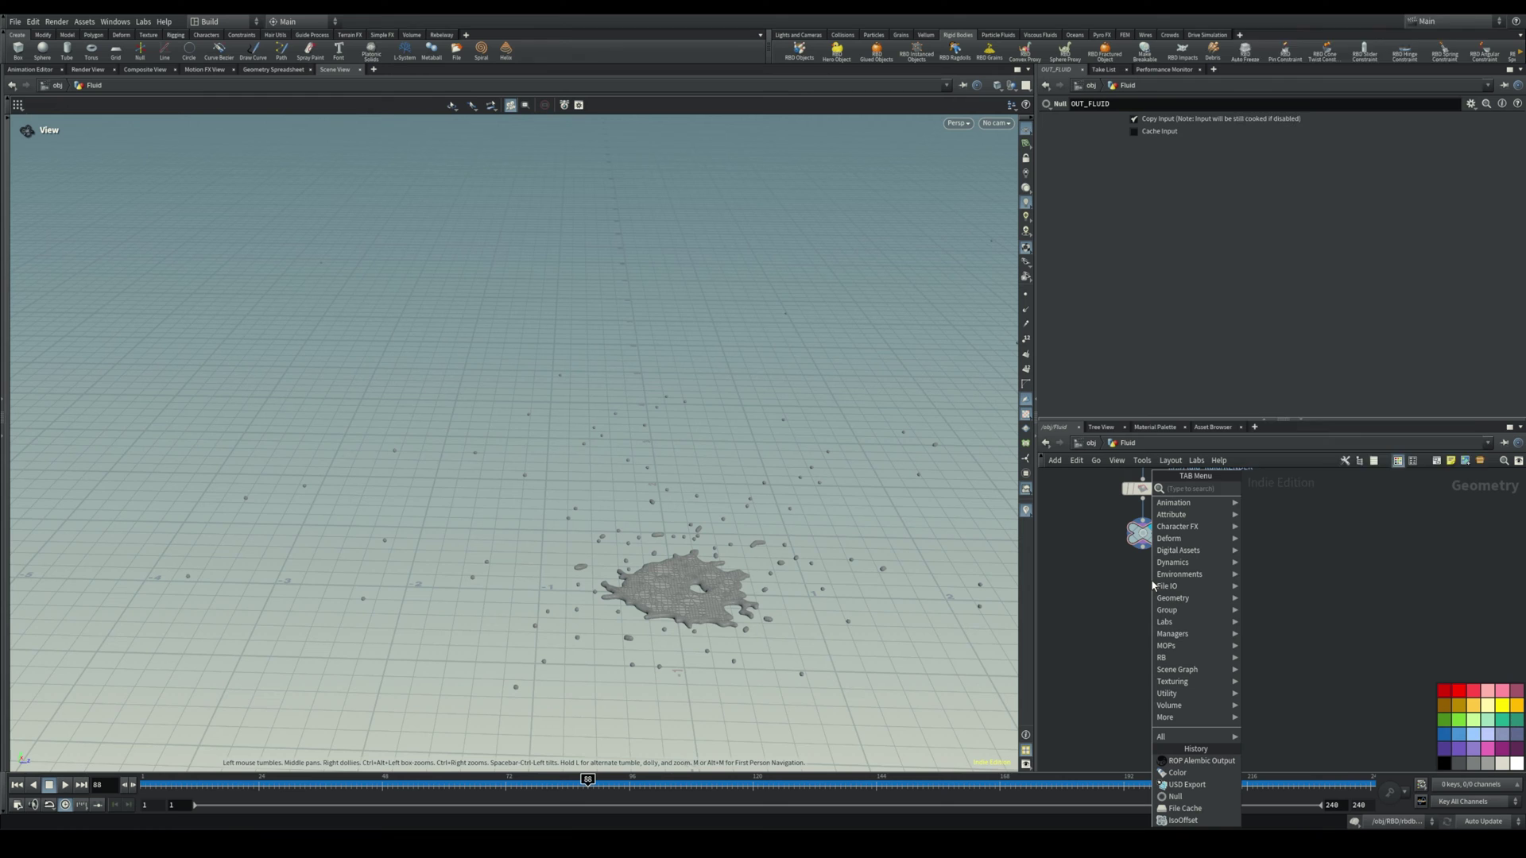
pyautogui.write('usd export')
pyautogui.press('Return')
pyautogui.click(1150, 581)
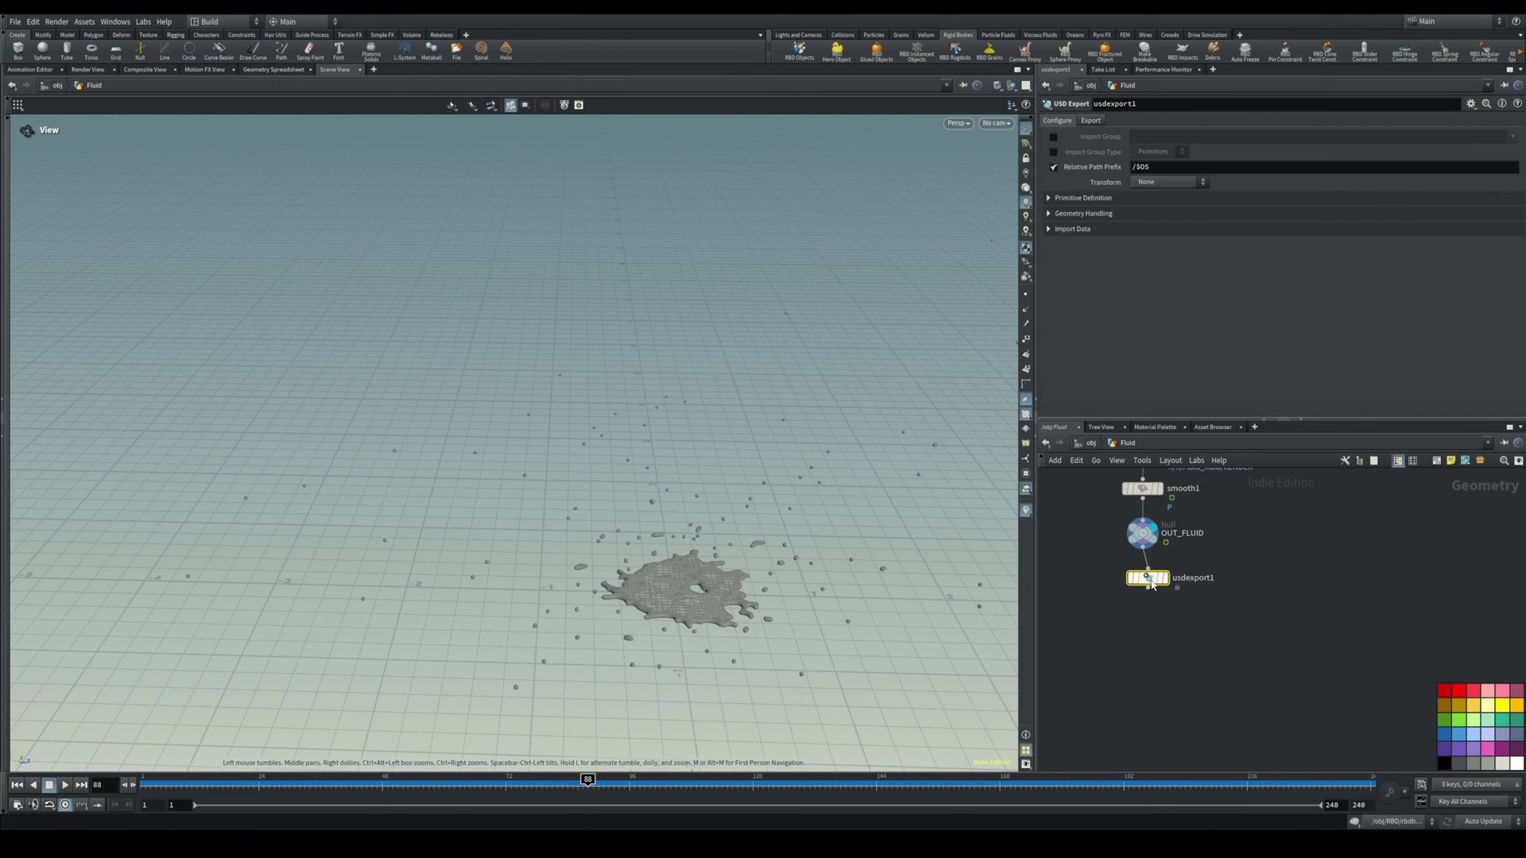
pyautogui.moveTo(1152, 585); pyautogui.dragTo(1152, 610)
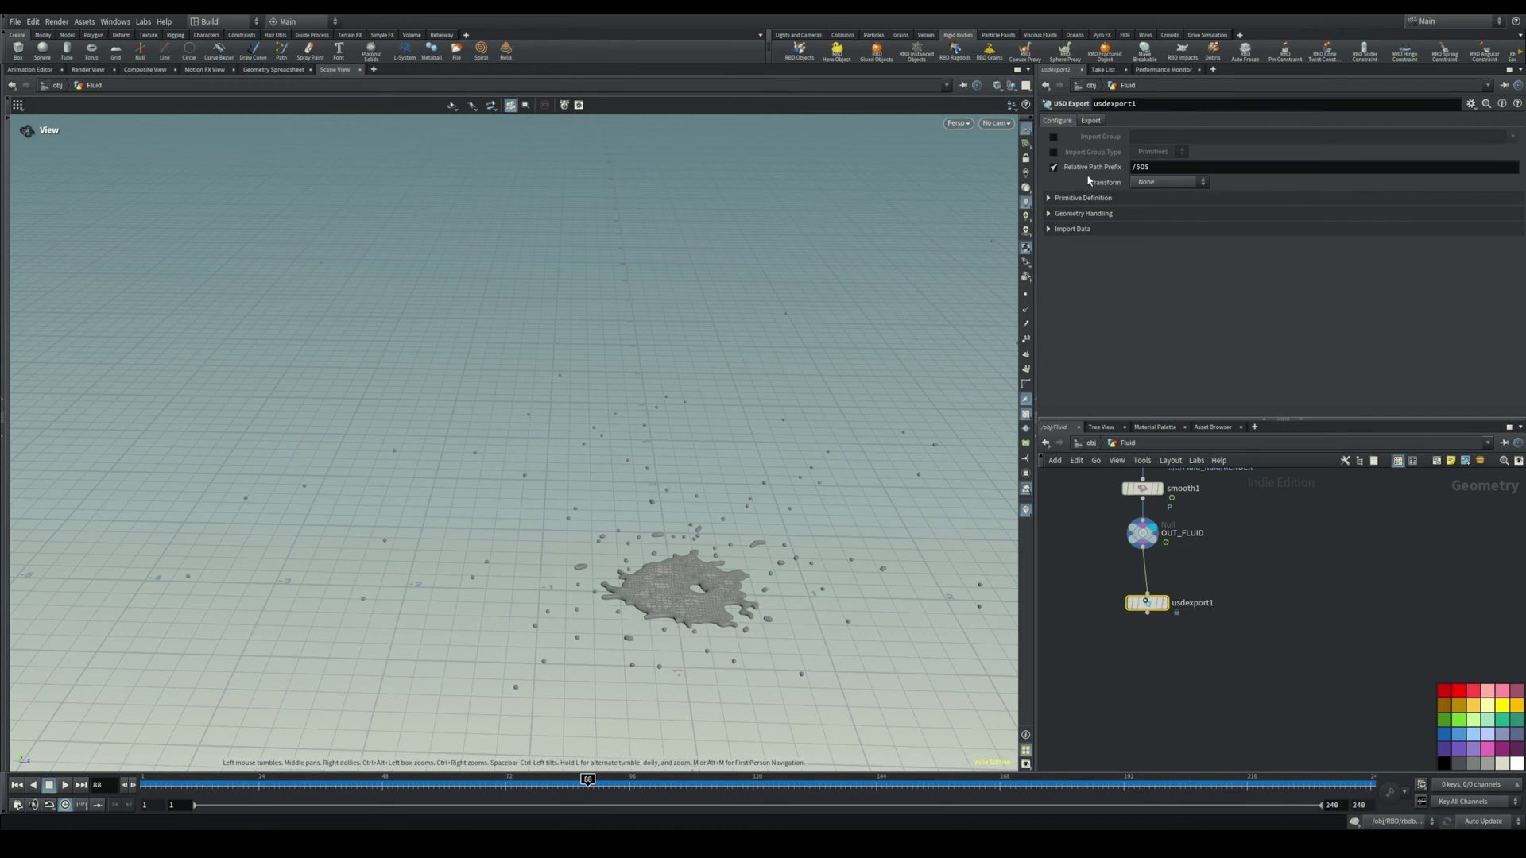
# - Set the USD export's output file to $HIP/geo/Fluid.usd
pyautogui.click(1101, 121)
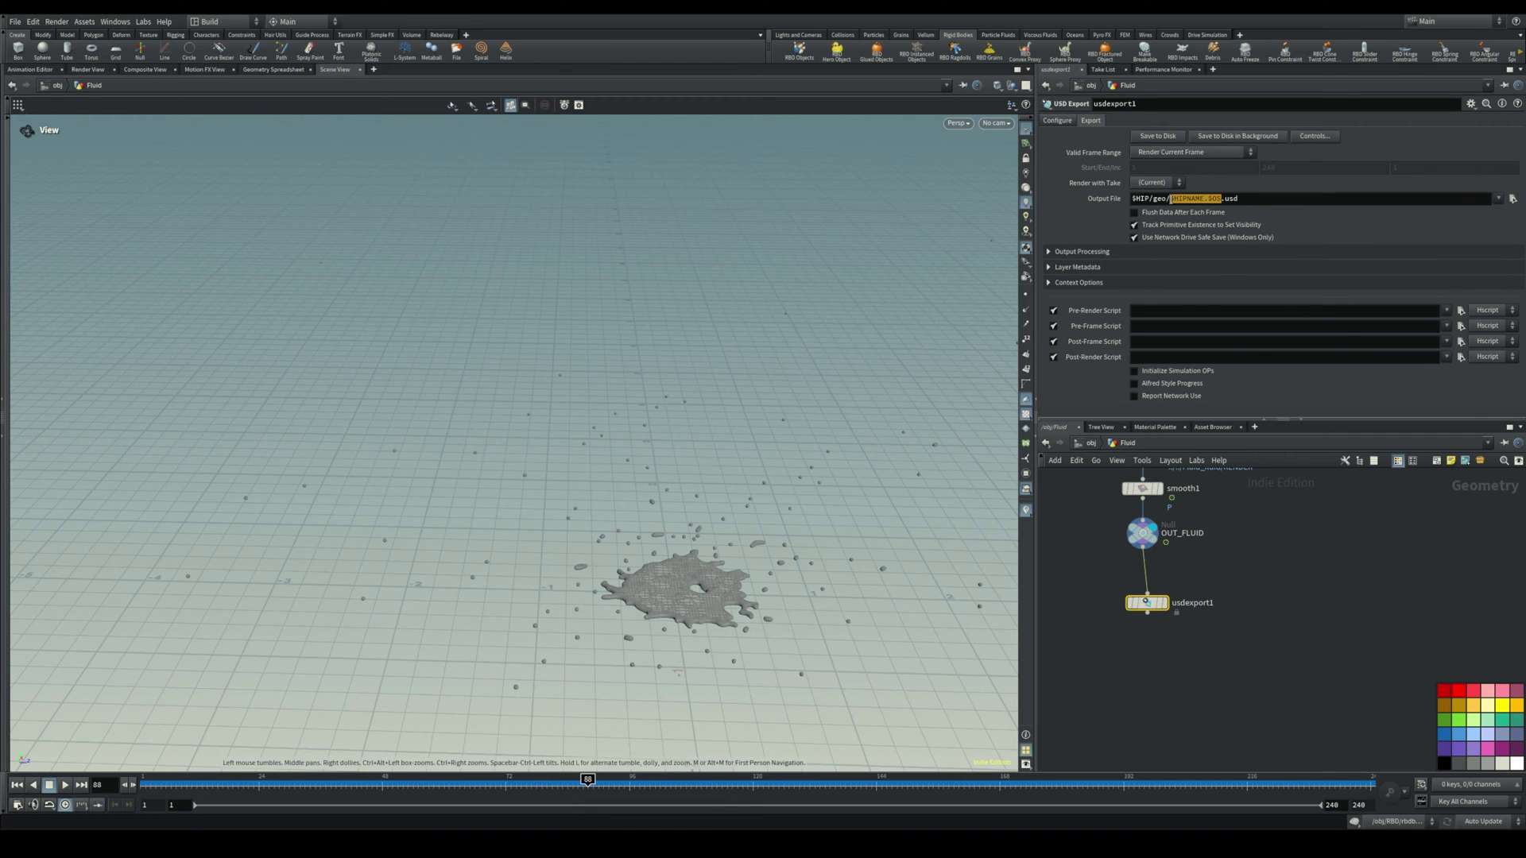
pyautogui.click(1171, 199)
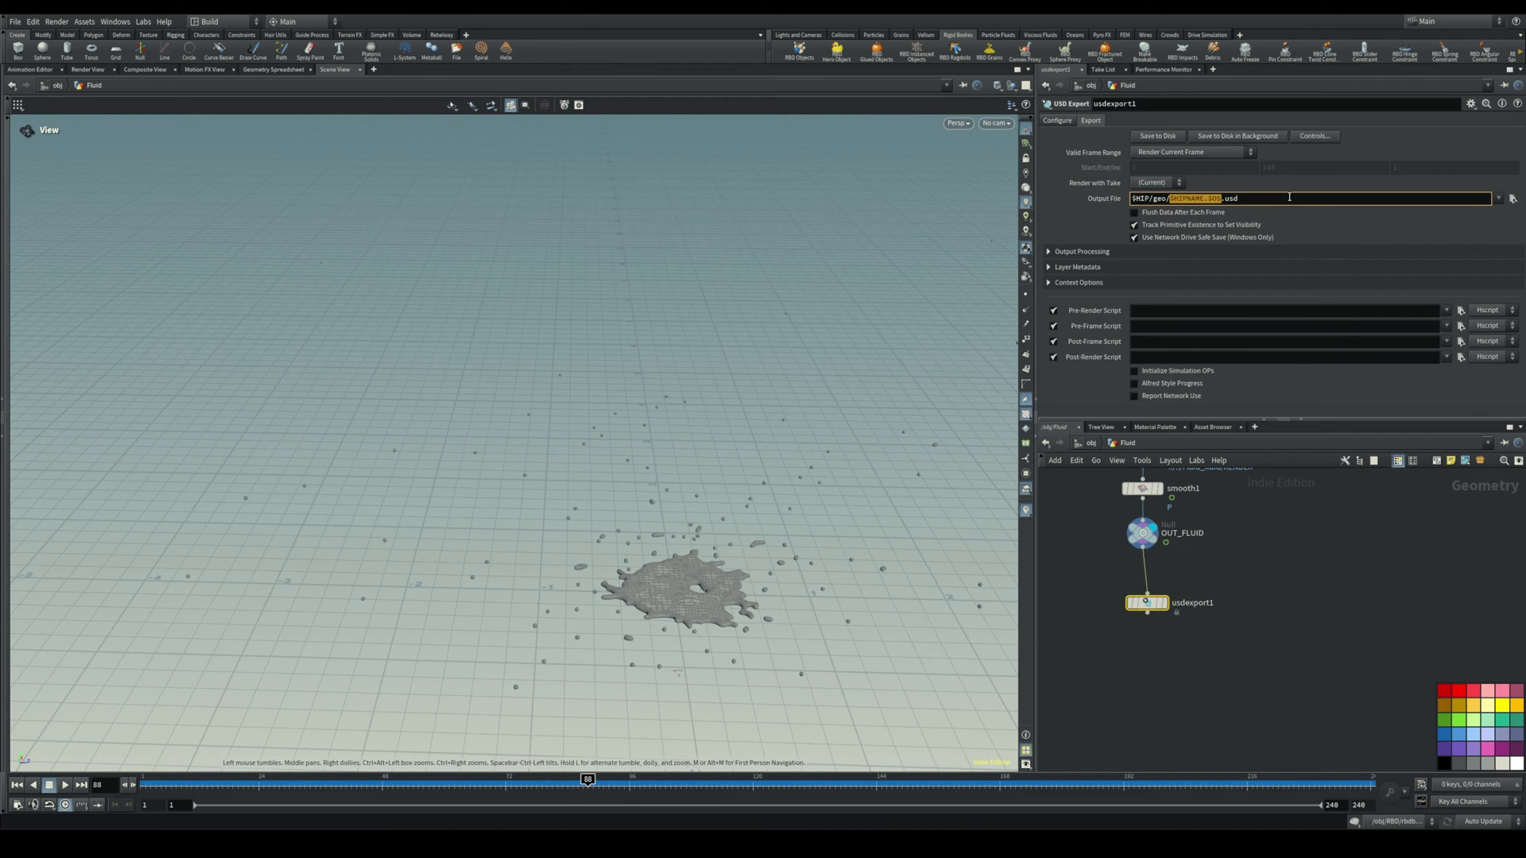
pyautogui.write('Fluid')
pyautogui.press('Return')
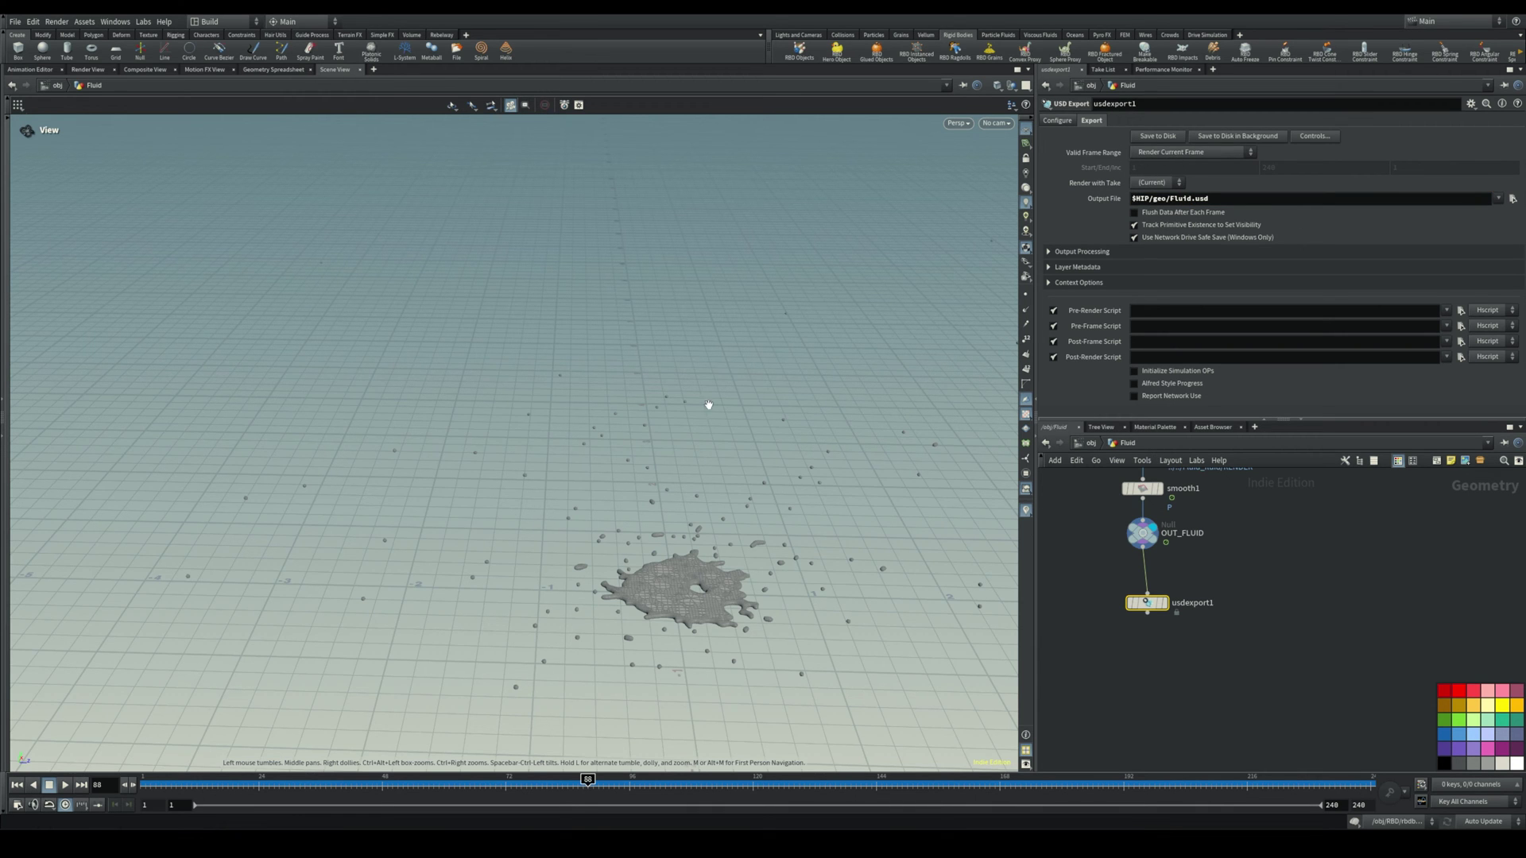
# - Set the USD export's valid frame range to Render Frame Range
pyautogui.moveTo(705, 406); pyautogui.dragTo(636, 587)
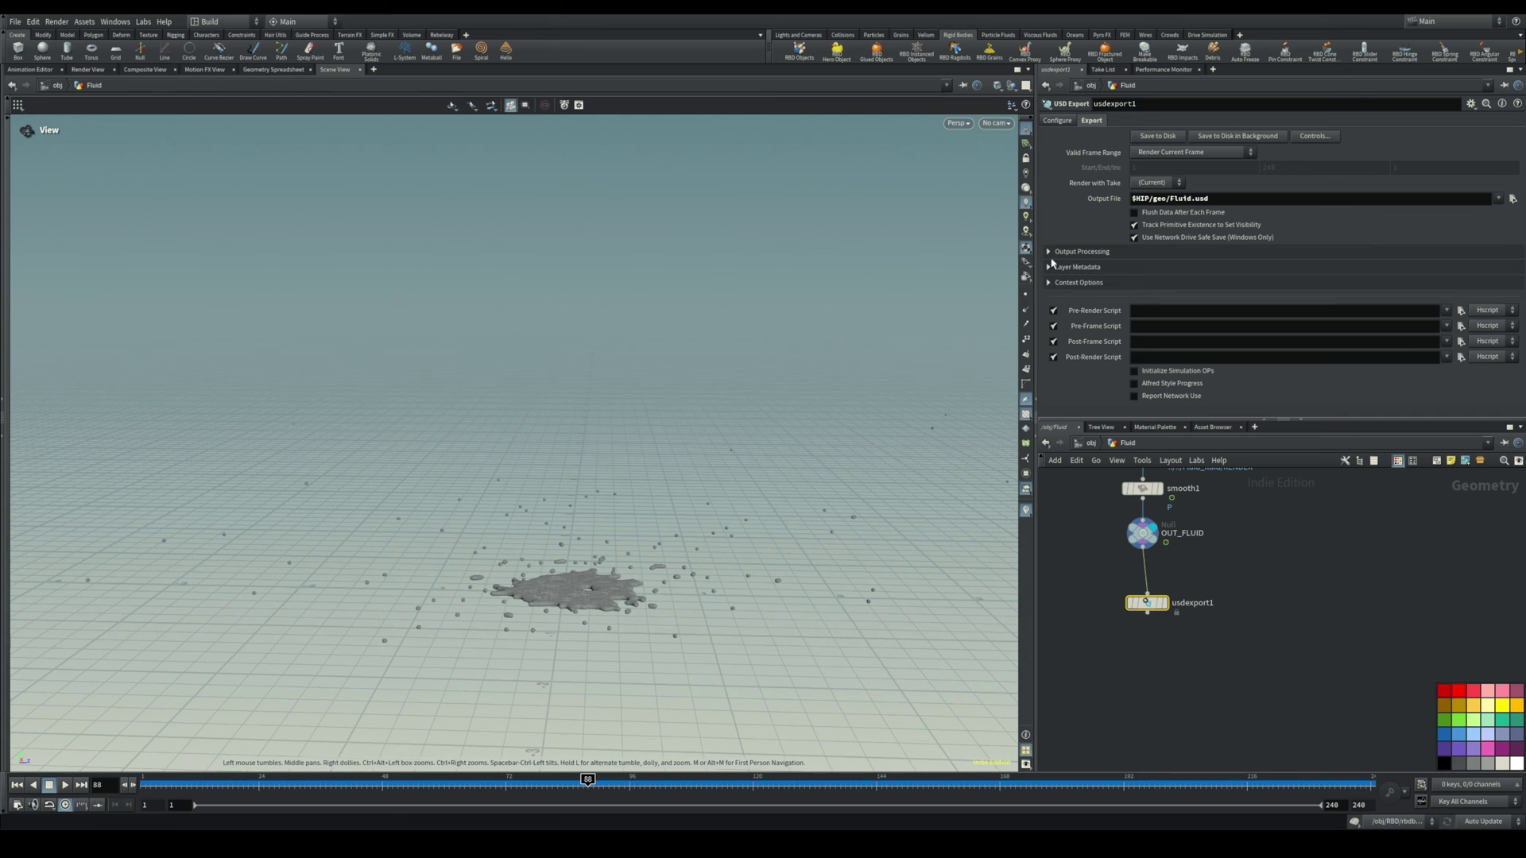
pyautogui.click(1166, 153)
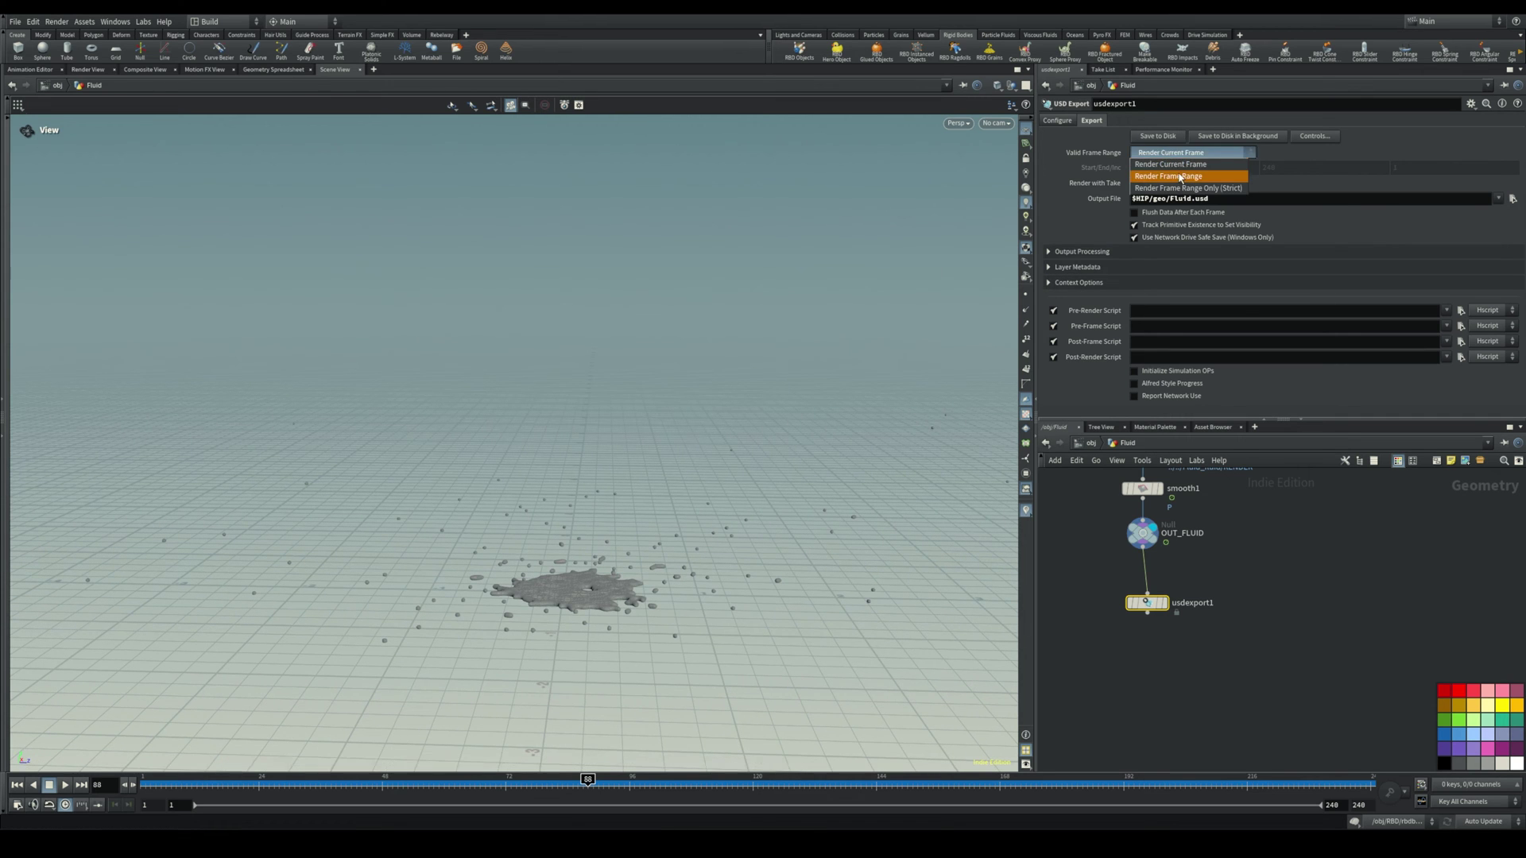
pyautogui.click(1168, 176)
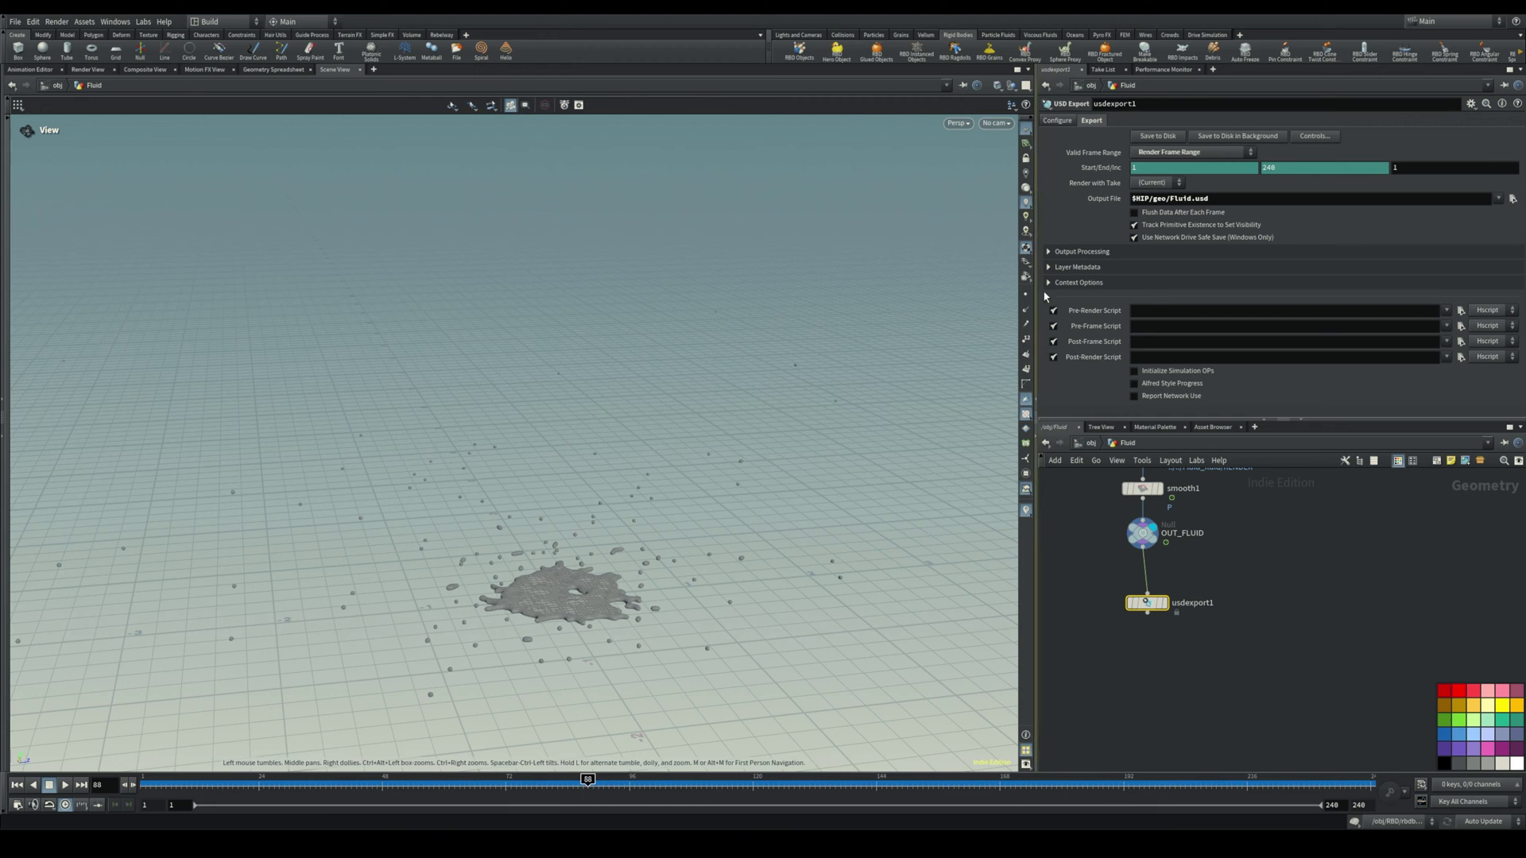
# - Review the configuration and export settings of the usdexport1 node, including its geometry handling options
pyautogui.click(1058, 121)
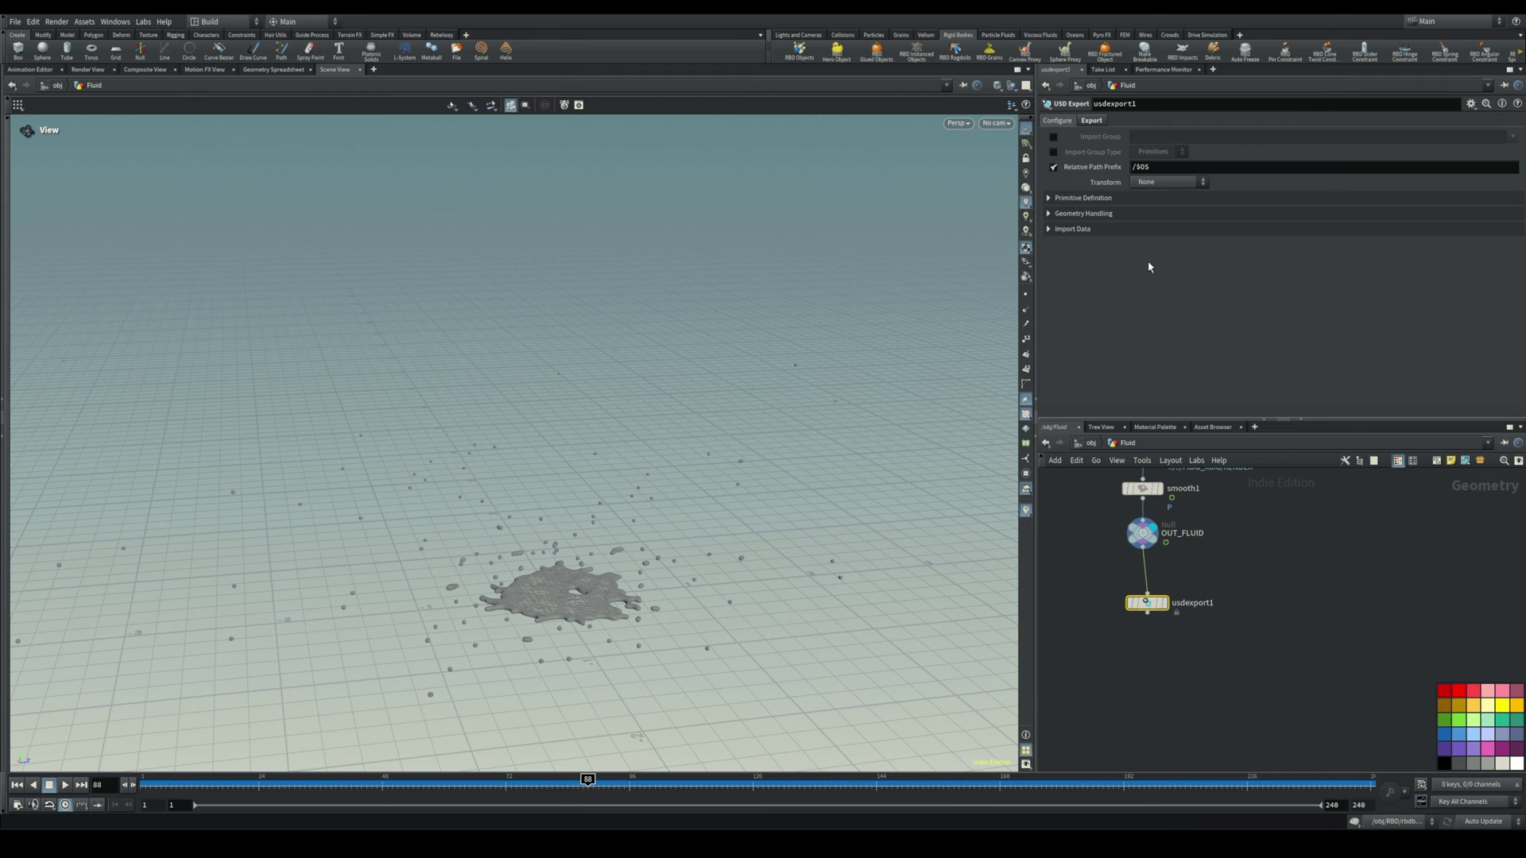
pyautogui.click(1053, 215)
pyautogui.click(1049, 213)
pyautogui.click(1100, 123)
pyautogui.moveTo(556, 552); pyautogui.dragTo(477, 500)
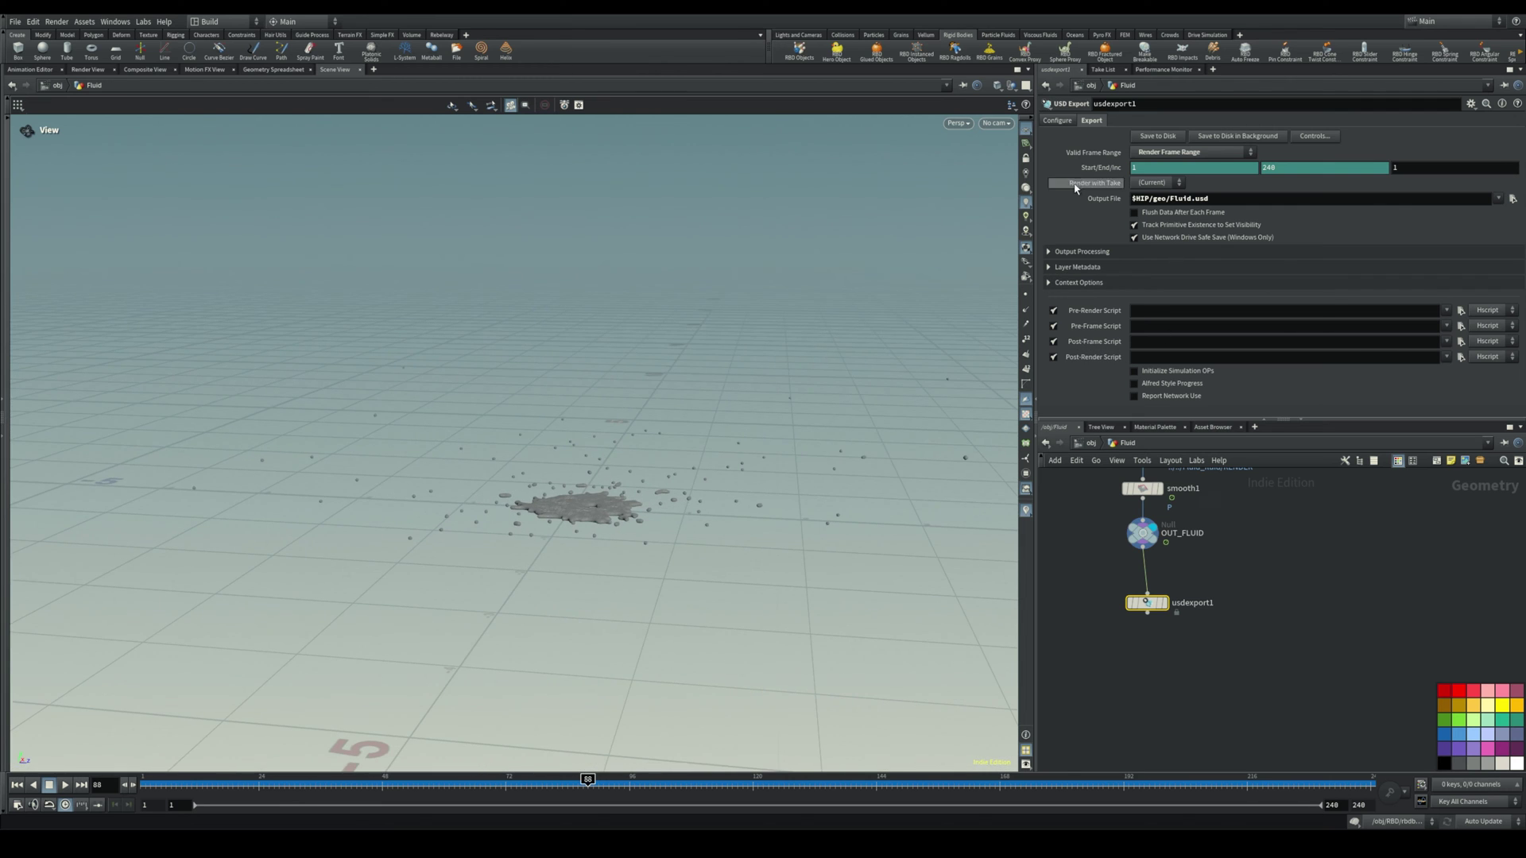
pyautogui.click(1073, 122)
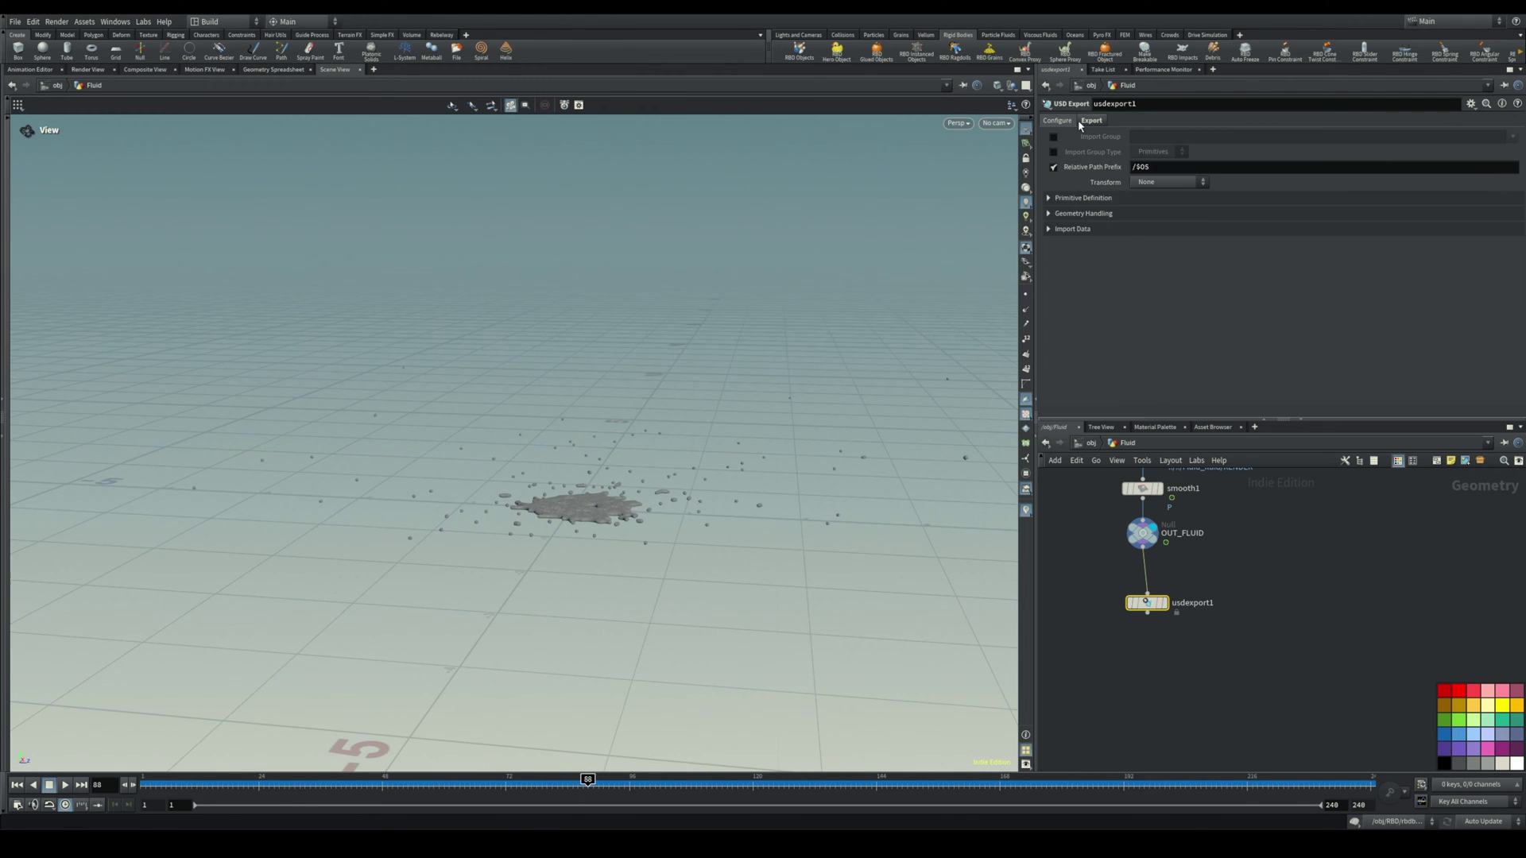
pyautogui.click(1082, 121)
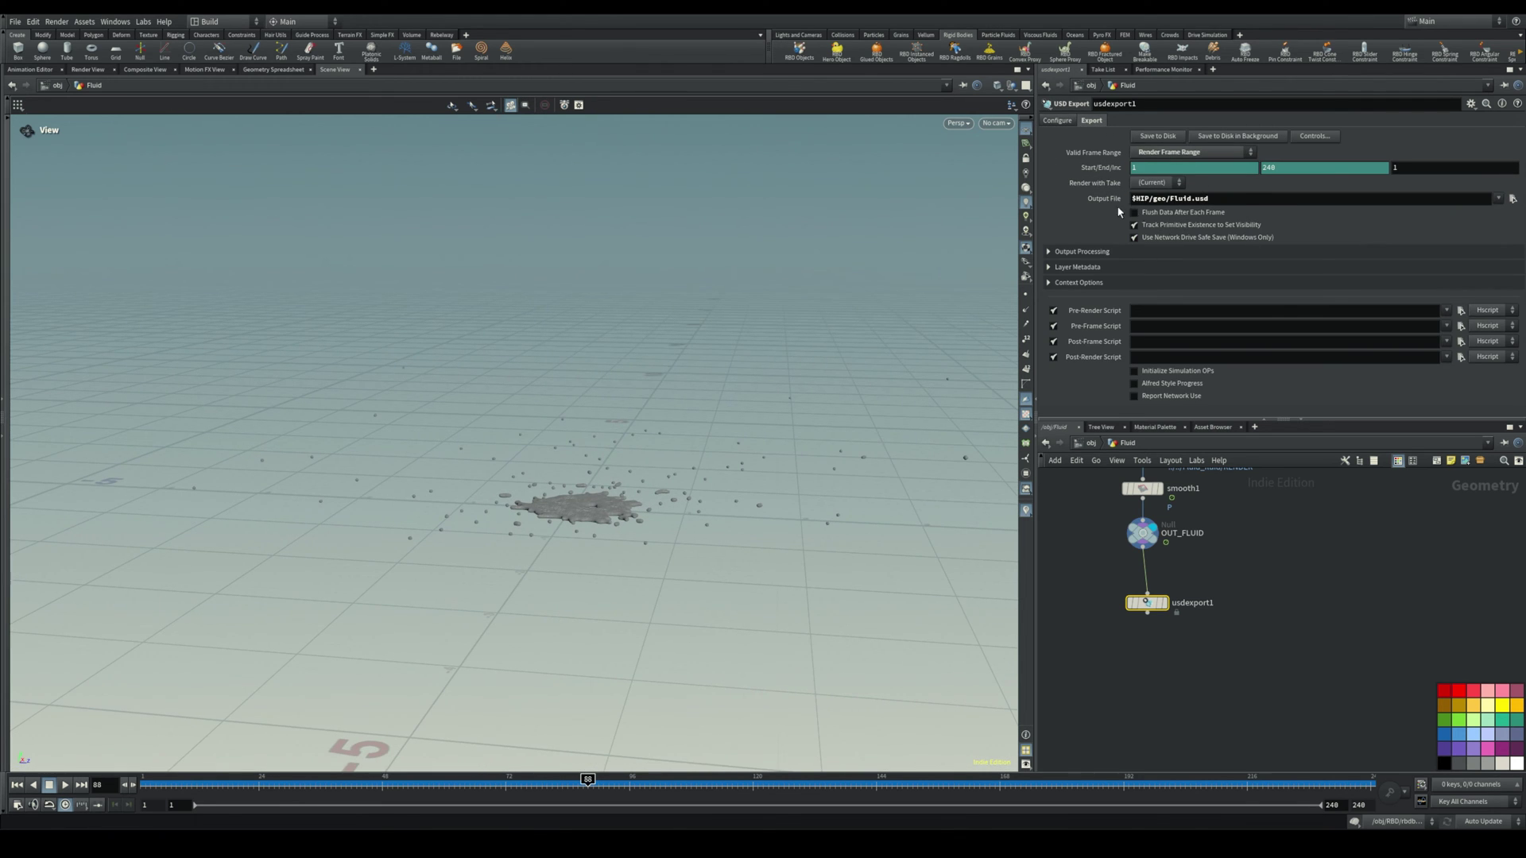
pyautogui.click(1059, 121)
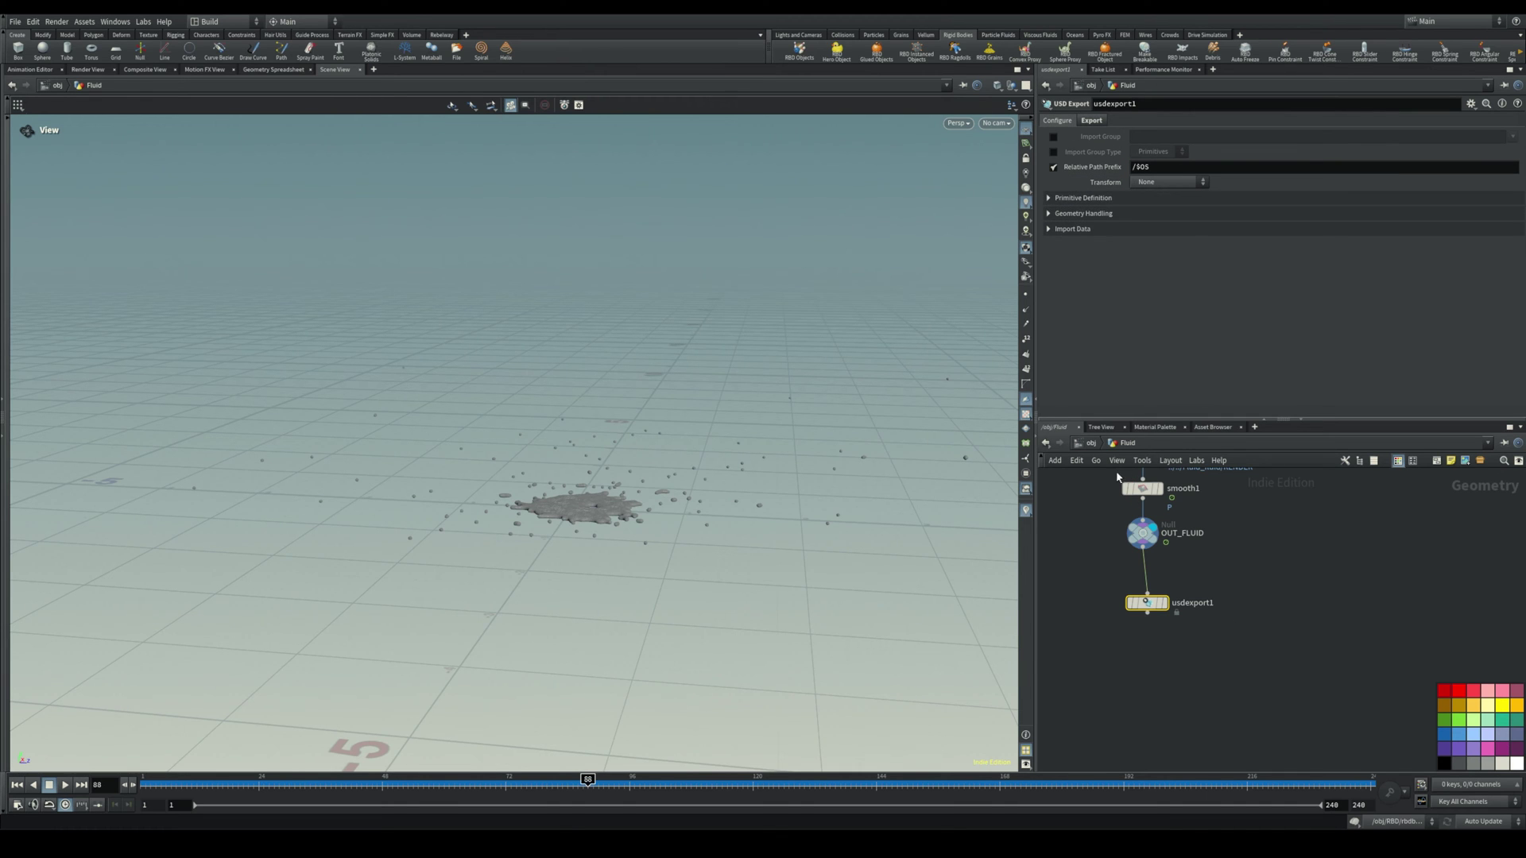
# - Go up to the object level and open the Fluid_fluid geometry network
pyautogui.click(1090, 447)
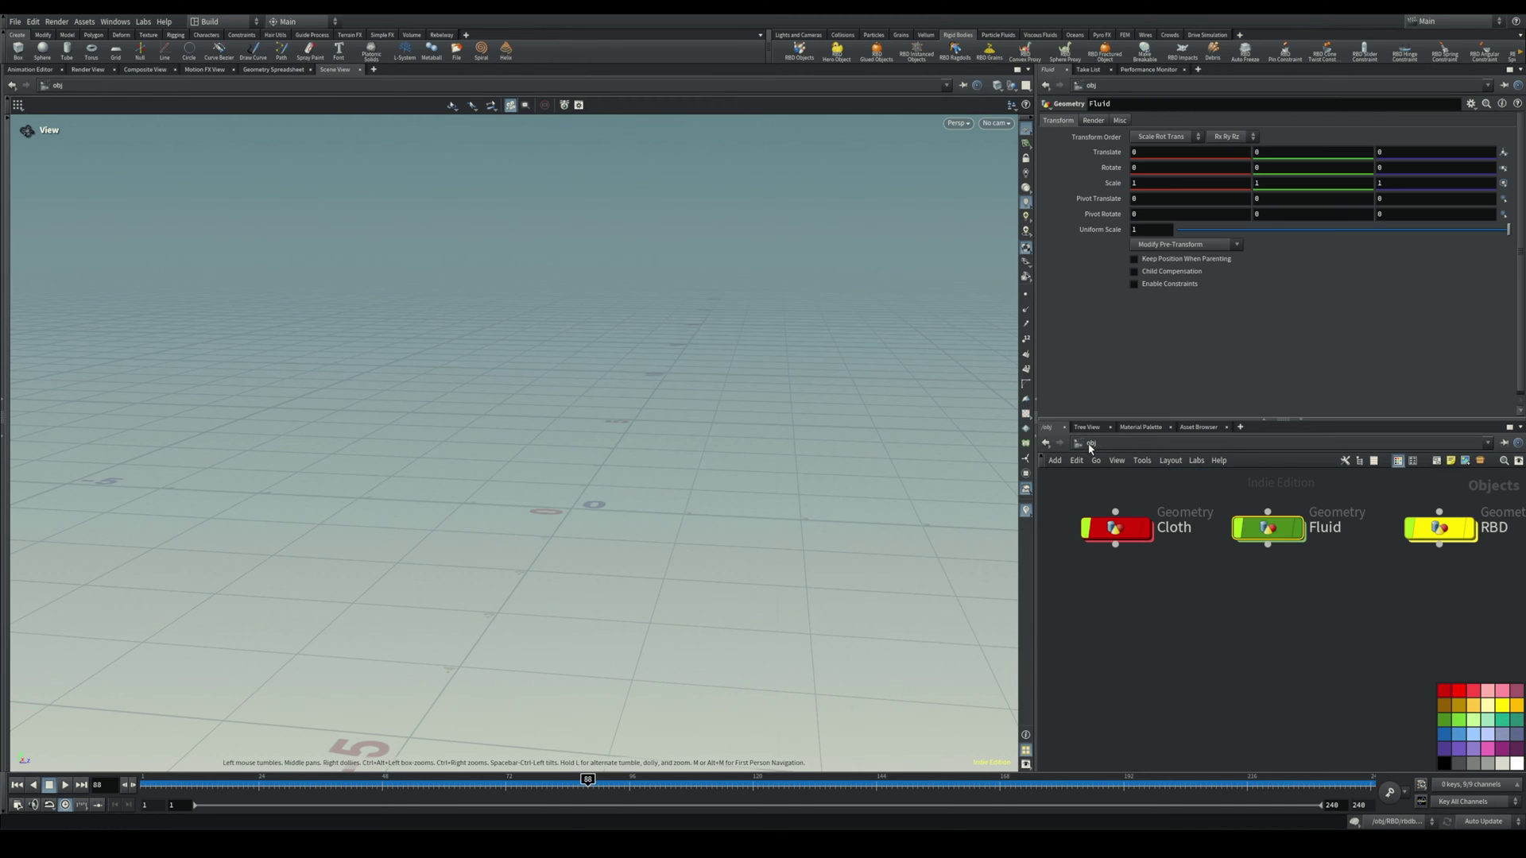
pyautogui.scroll(-4, 1201, 668)
pyautogui.moveTo(1199, 671); pyautogui.dragTo(1194, 535, button='middle')
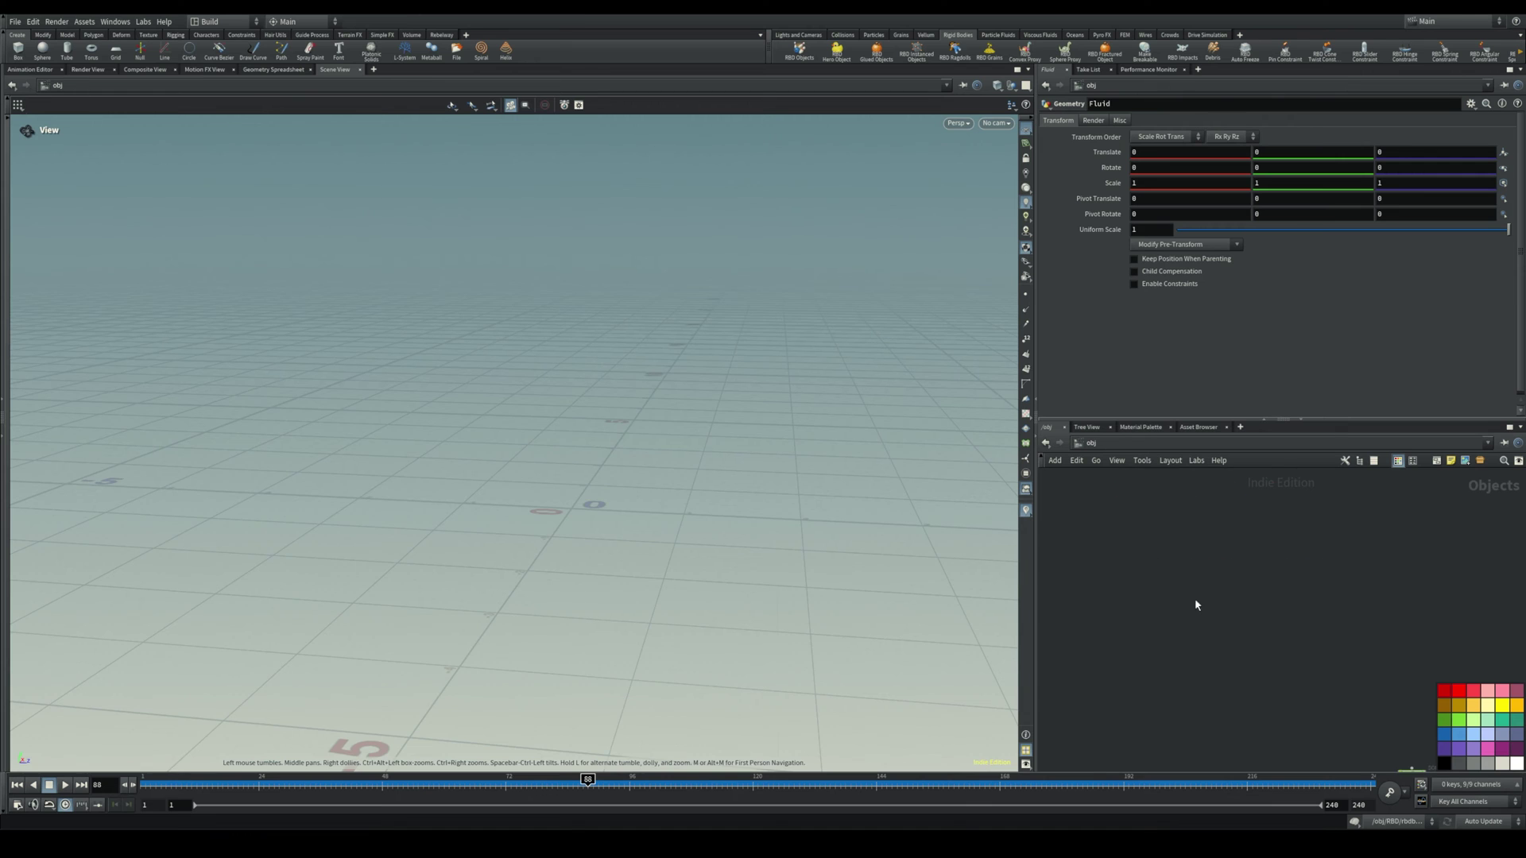
pyautogui.moveTo(1196, 603); pyautogui.dragTo(1186, 542, button='middle')
pyautogui.scroll(-4, 1185, 541)
pyautogui.moveTo(1233, 587); pyautogui.dragTo(1114, 548, button='middle')
pyautogui.scroll(5, 1191, 602)
pyautogui.scroll(2, 1192, 607)
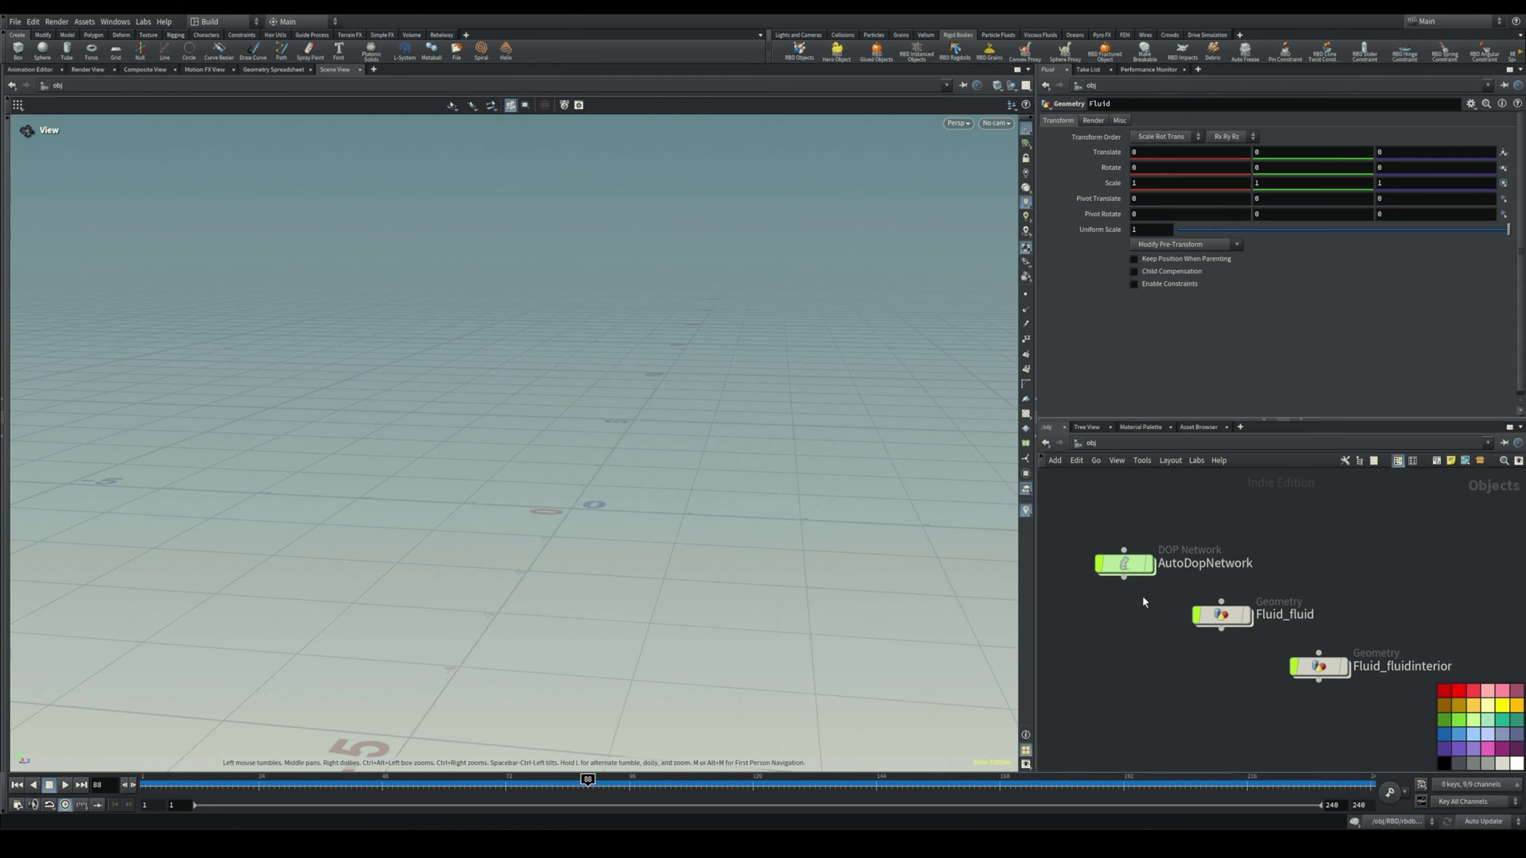
pyautogui.moveTo(1190, 583)
pyautogui.doubleClick(1220, 615)
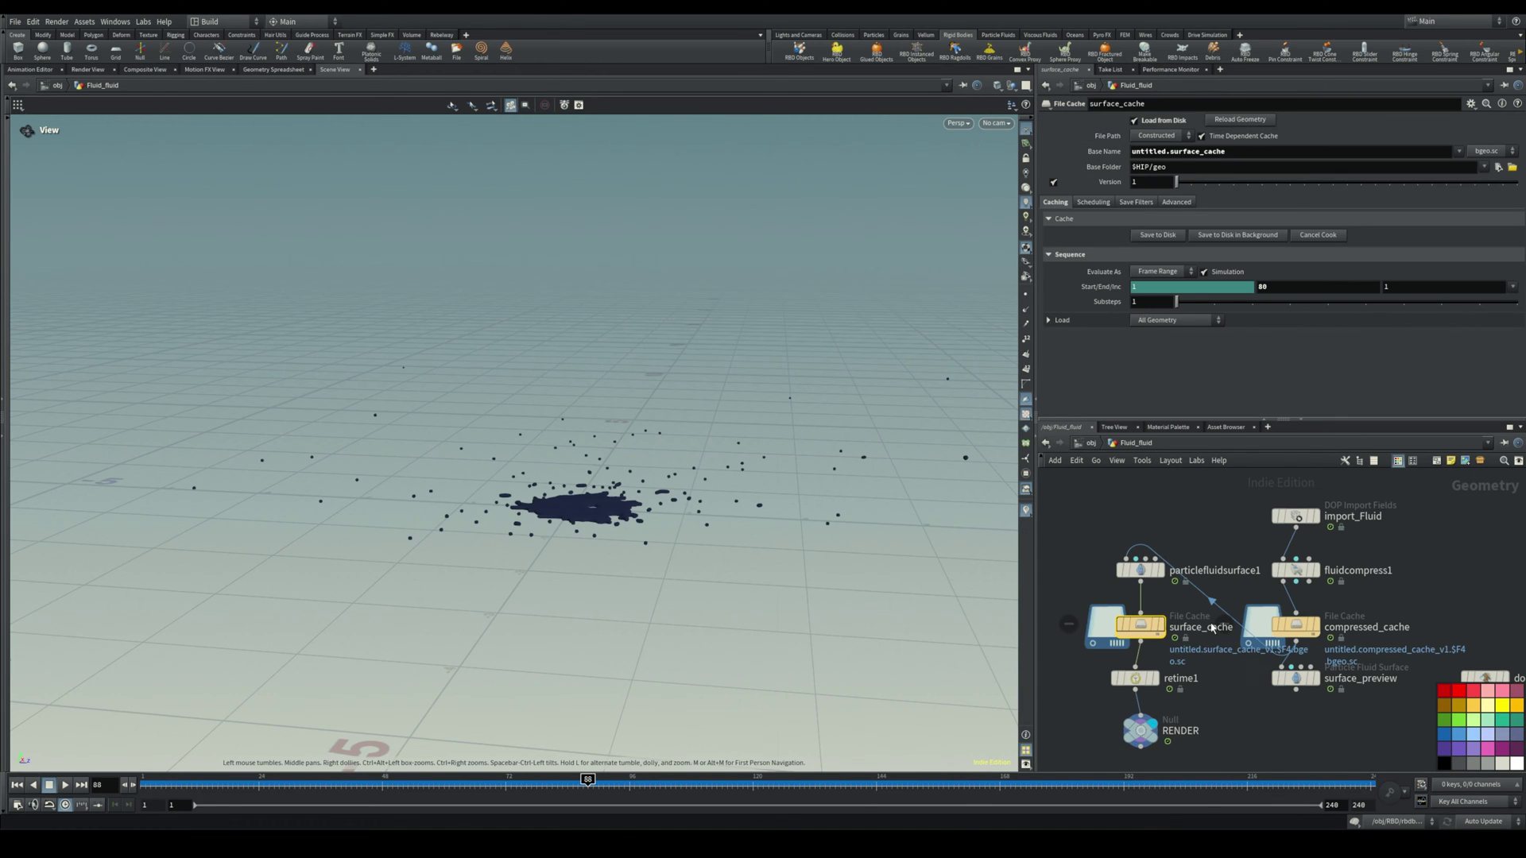
# - Examine the Convert To output options of the particlefluidsurface1 node above the surface cache, keeping Surface Polygons
pyautogui.moveTo(1092, 694)
pyautogui.mouseDown(button='middle')
pyautogui.moveTo(1103, 605)
pyautogui.moveTo(1100, 670)
pyautogui.mouseUp(button='middle')
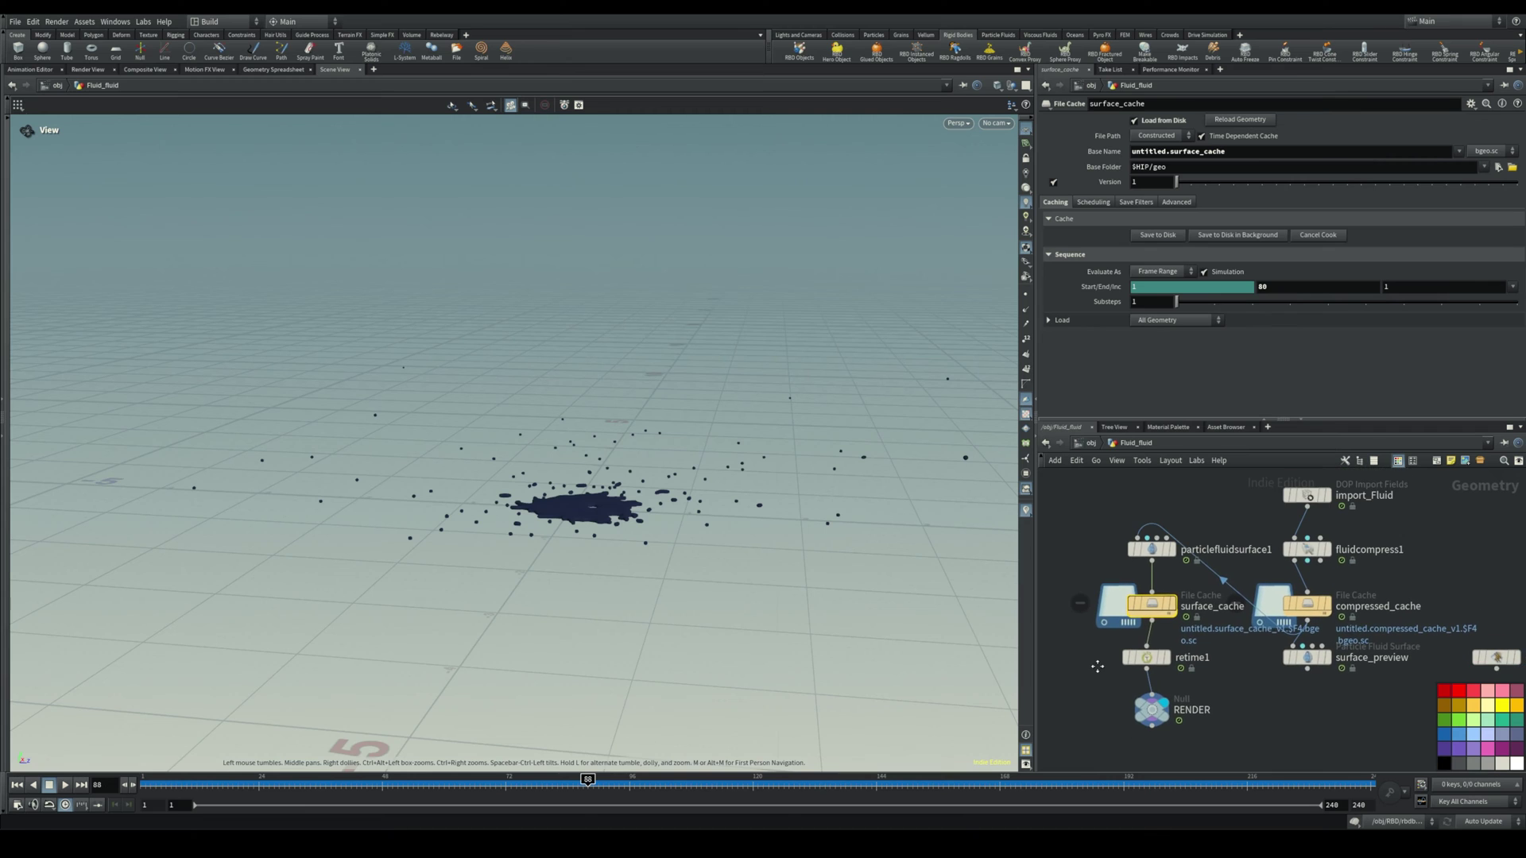
pyautogui.moveTo(1155, 611); pyautogui.dragTo(1117, 611)
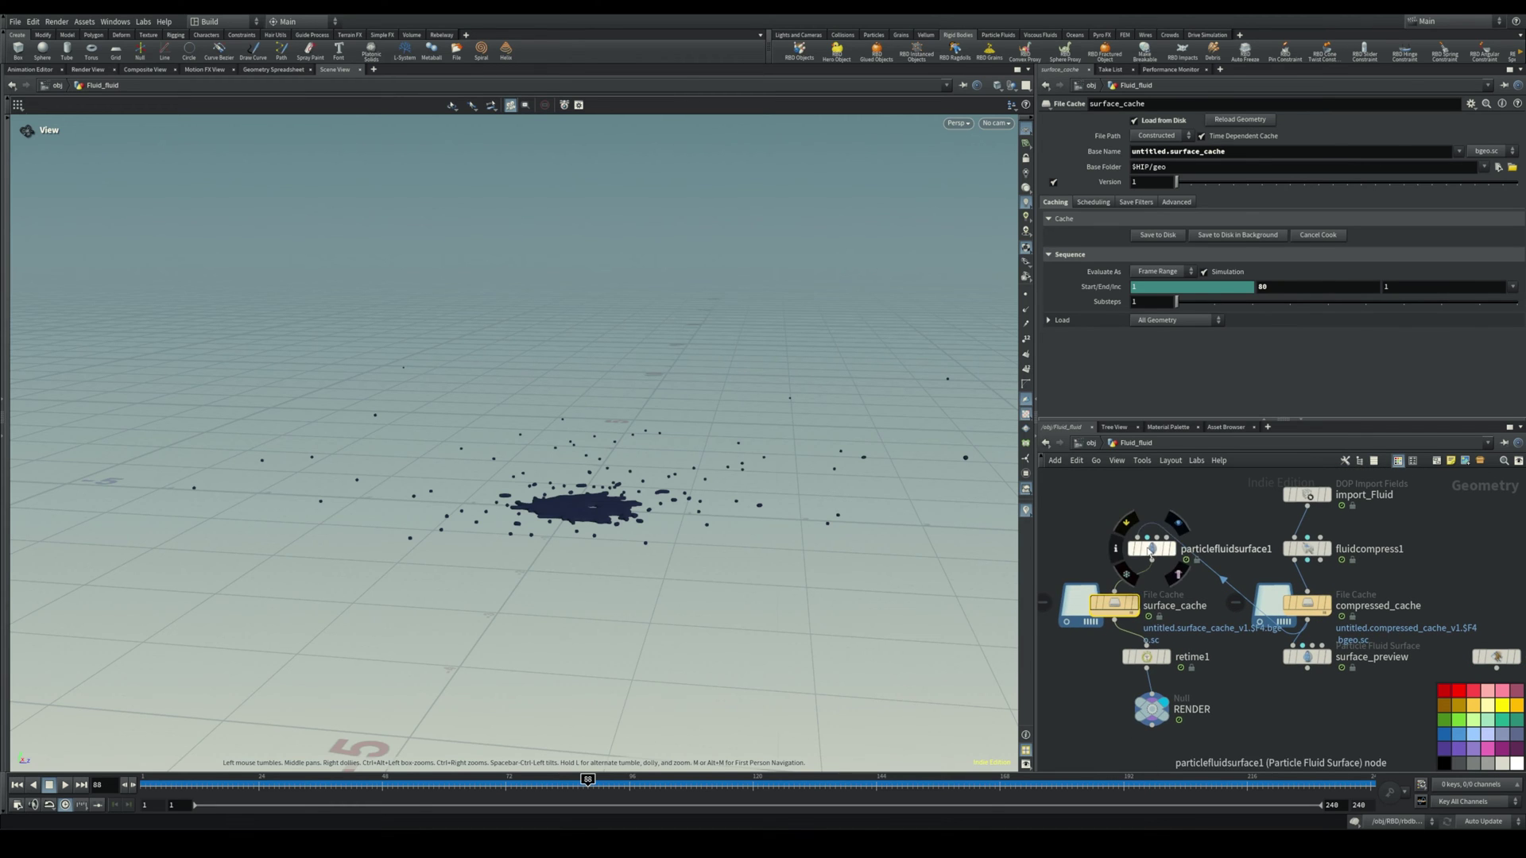
pyautogui.click(1152, 549)
pyautogui.moveTo(1152, 548); pyautogui.dragTo(1128, 548)
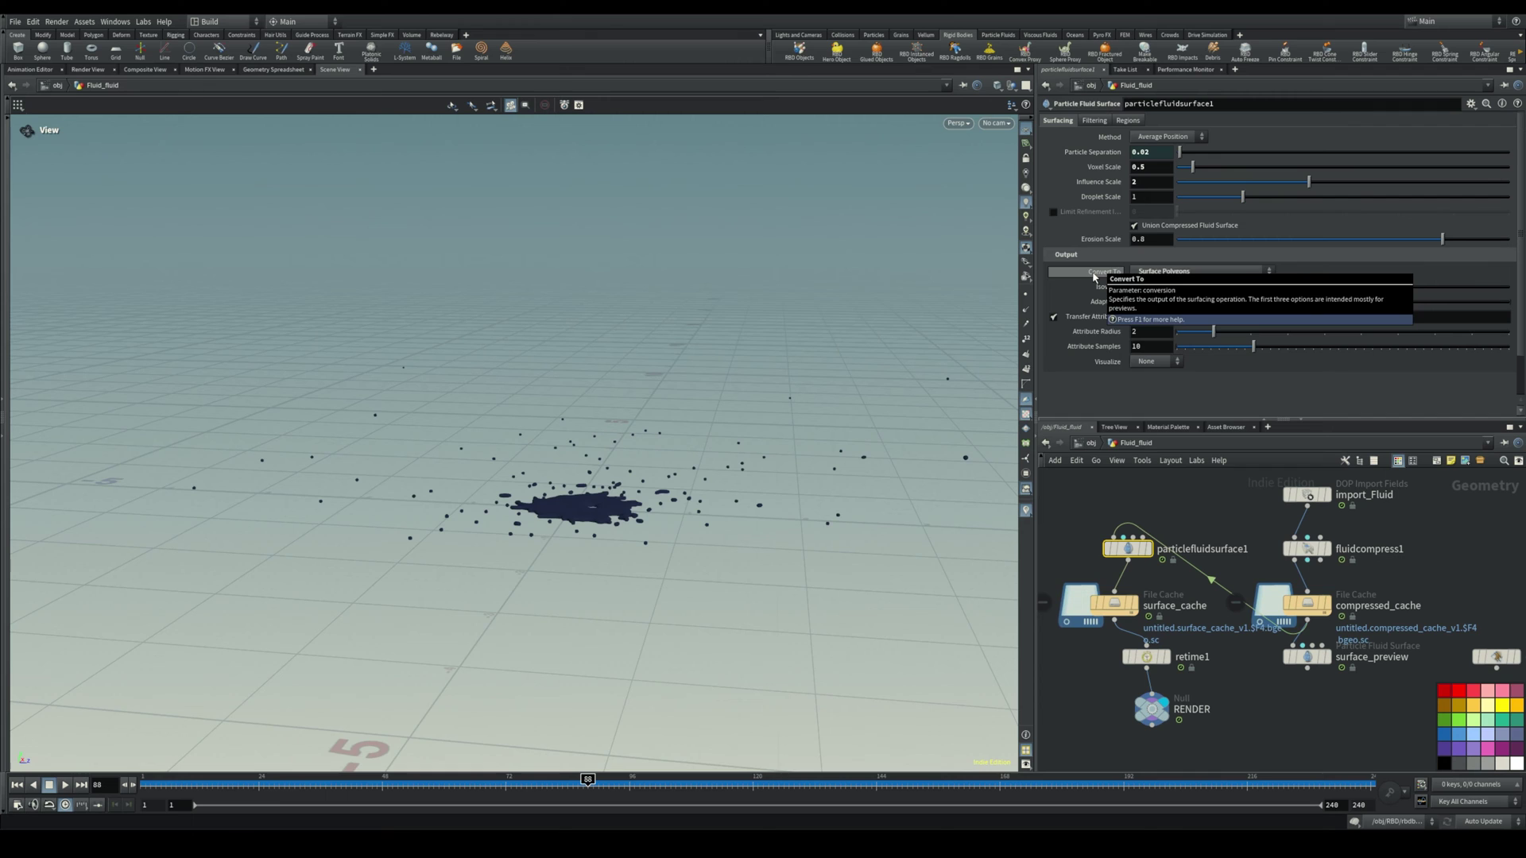
pyautogui.click(1167, 273)
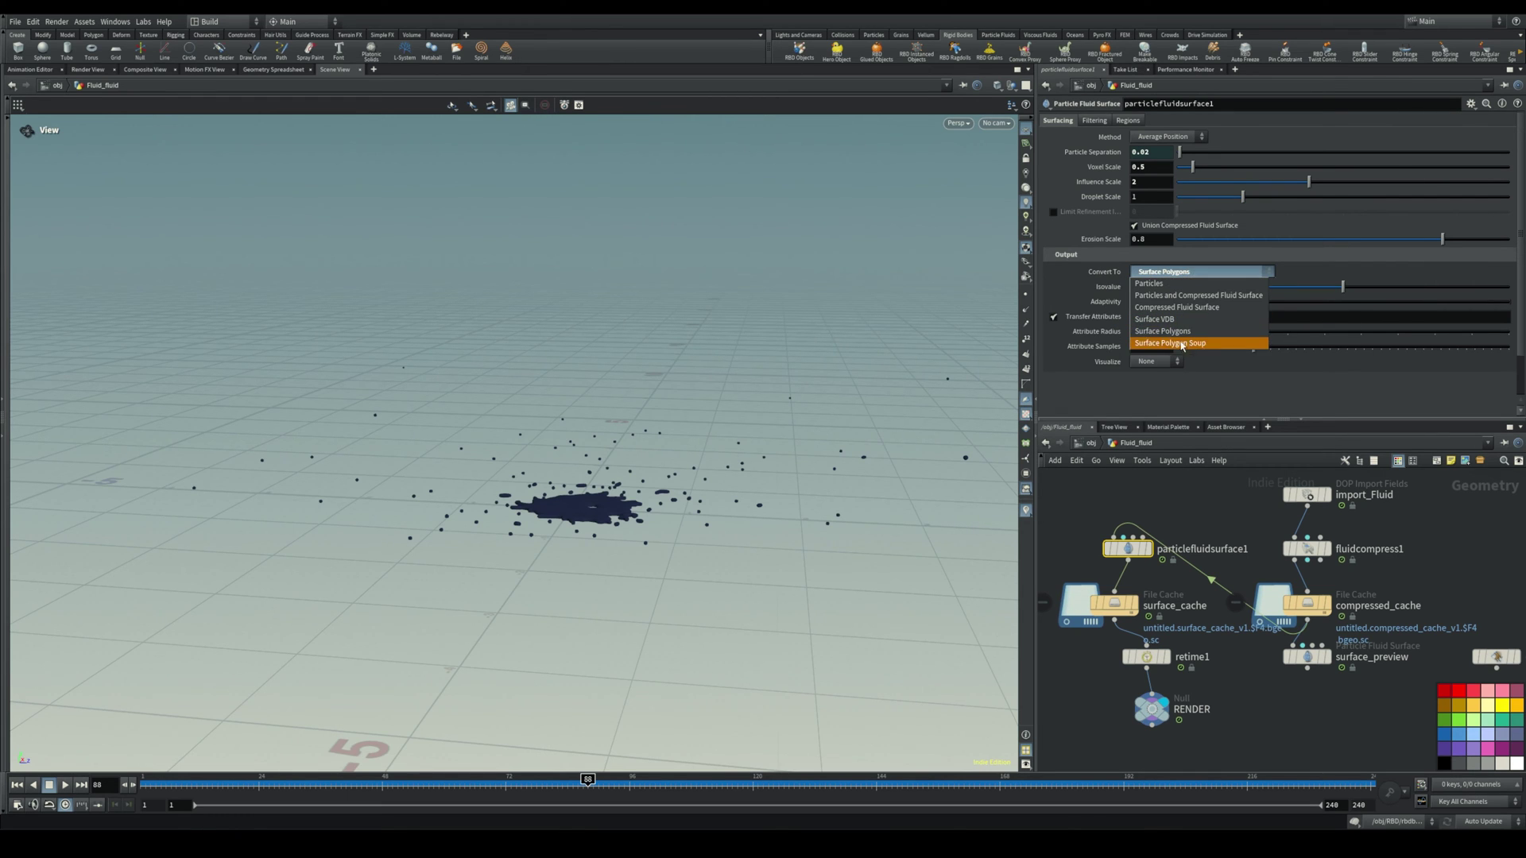
pyautogui.click(1197, 274)
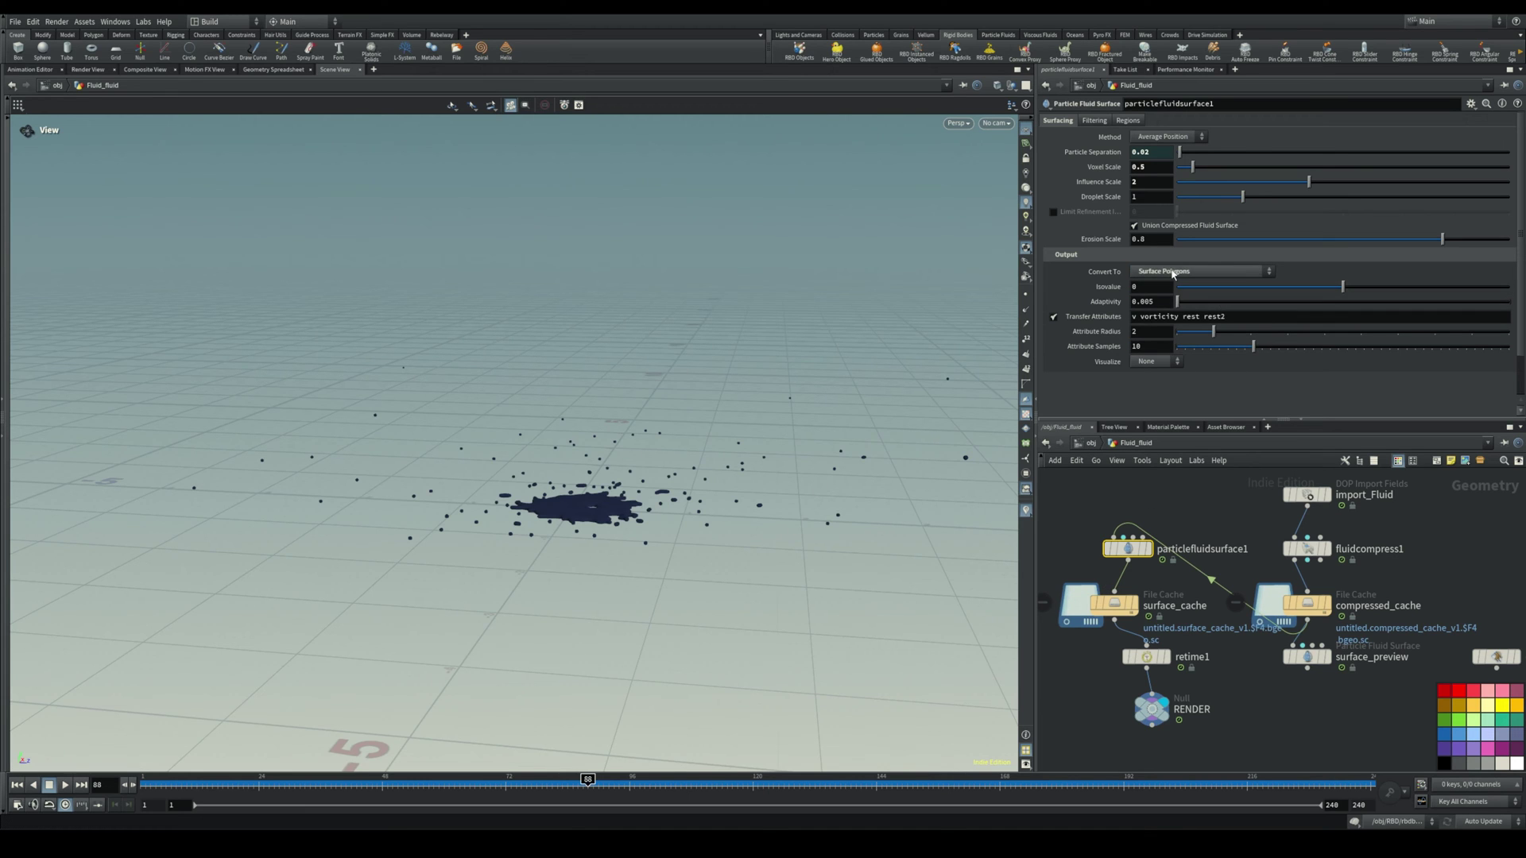
pyautogui.moveTo(1117, 608); pyautogui.dragTo(1130, 608)
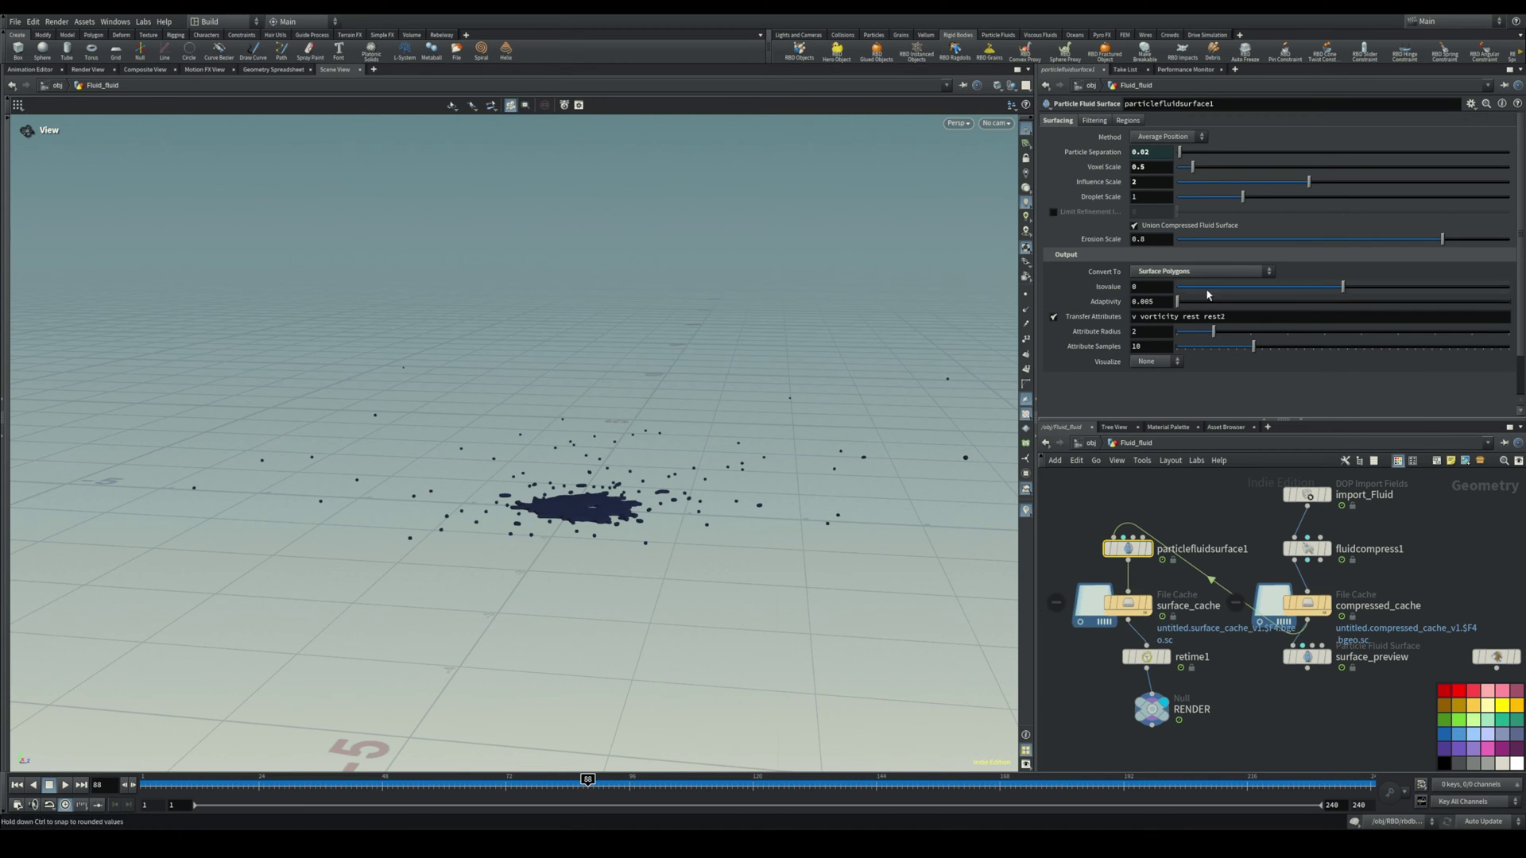
# - Return to the Fluid geometry network and save the usdexport1 node's USD file to disk
pyautogui.click(1092, 443)
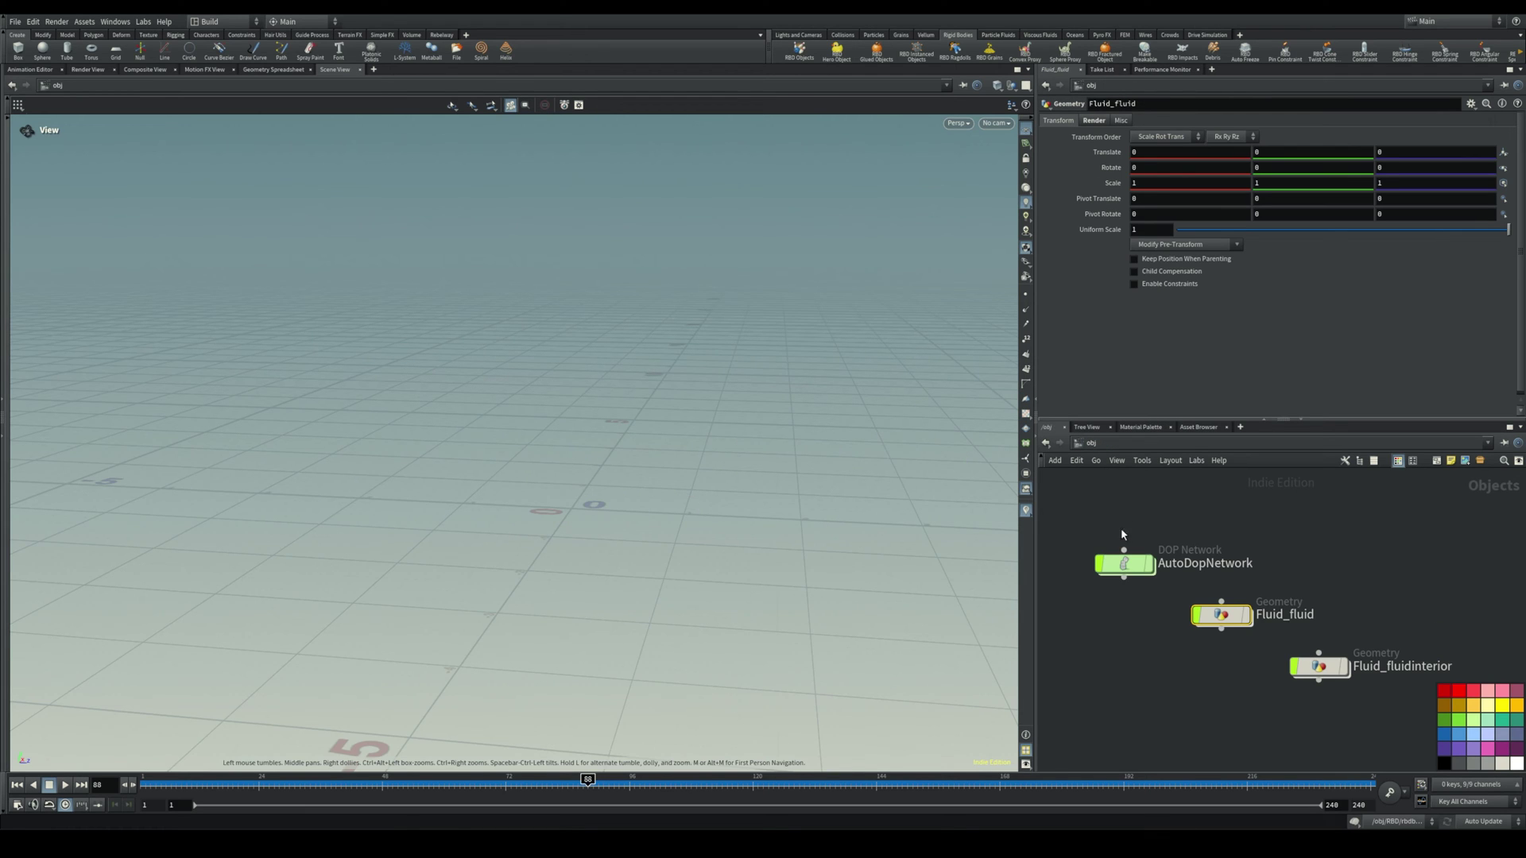
pyautogui.moveTo(1155, 636); pyautogui.dragTo(1089, 603, button='middle')
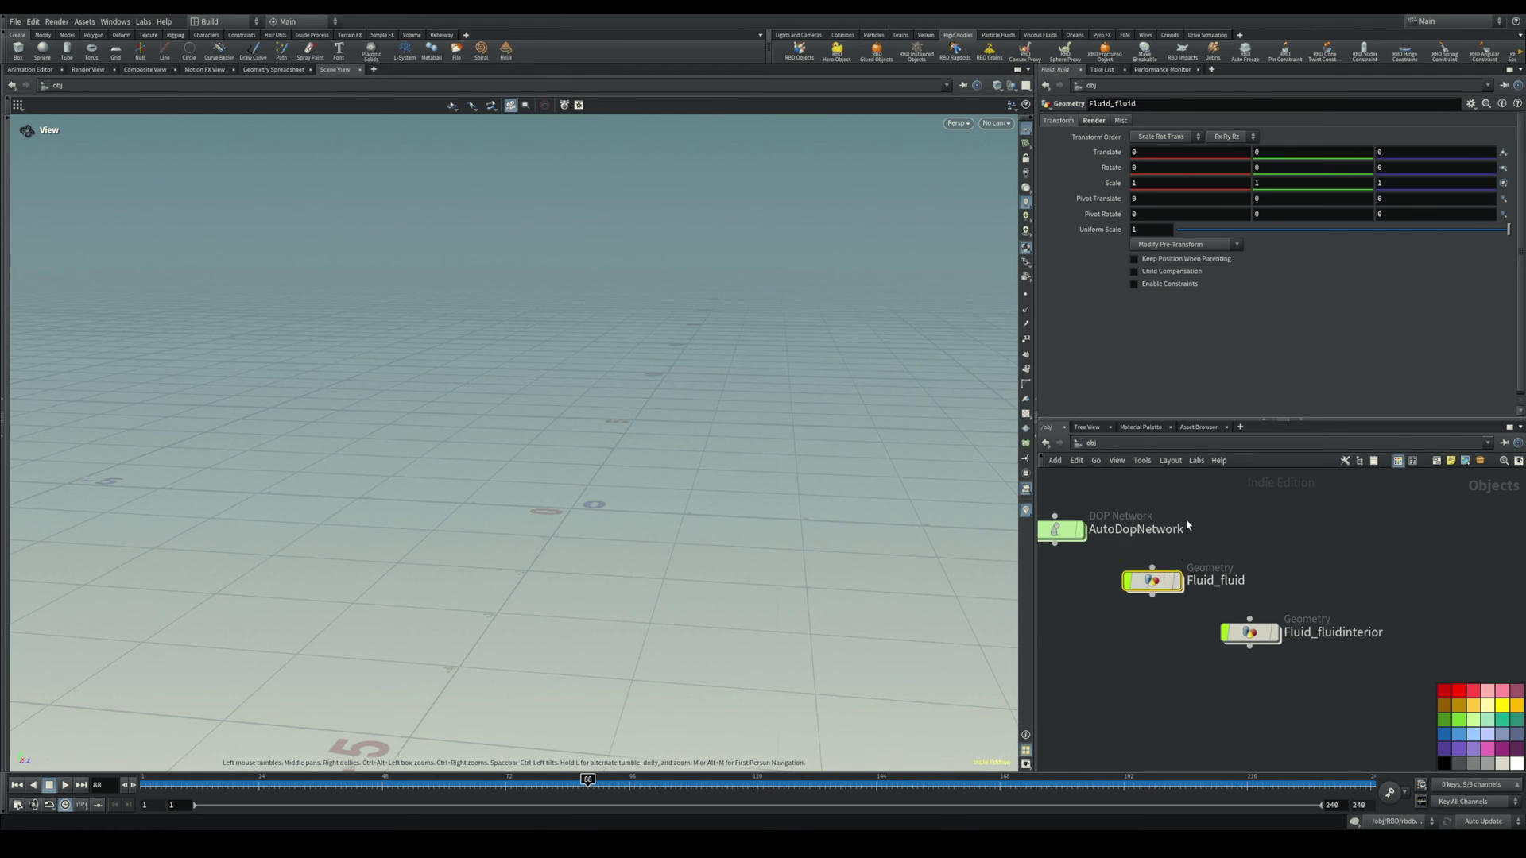
pyautogui.moveTo(1186, 521); pyautogui.dragTo(1162, 642, button='middle')
pyautogui.scroll(-5, 1162, 641)
pyautogui.moveTo(1165, 566); pyautogui.dragTo(1196, 685, button='middle')
pyautogui.moveTo(1130, 632); pyautogui.dragTo(1306, 639, button='middle')
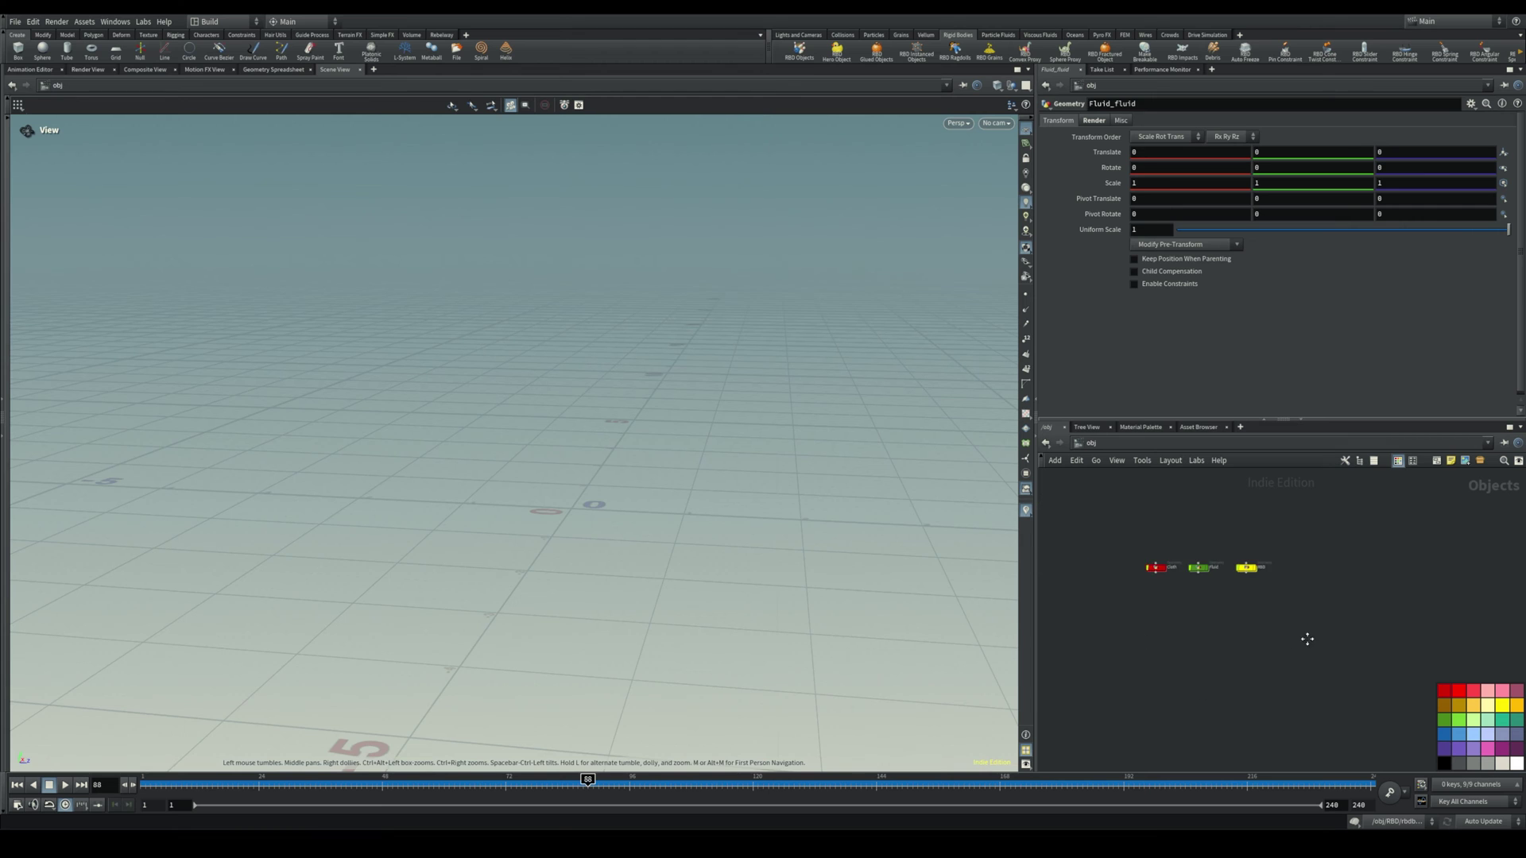
pyautogui.scroll(7, 1214, 560)
pyautogui.doubleClick(1142, 603)
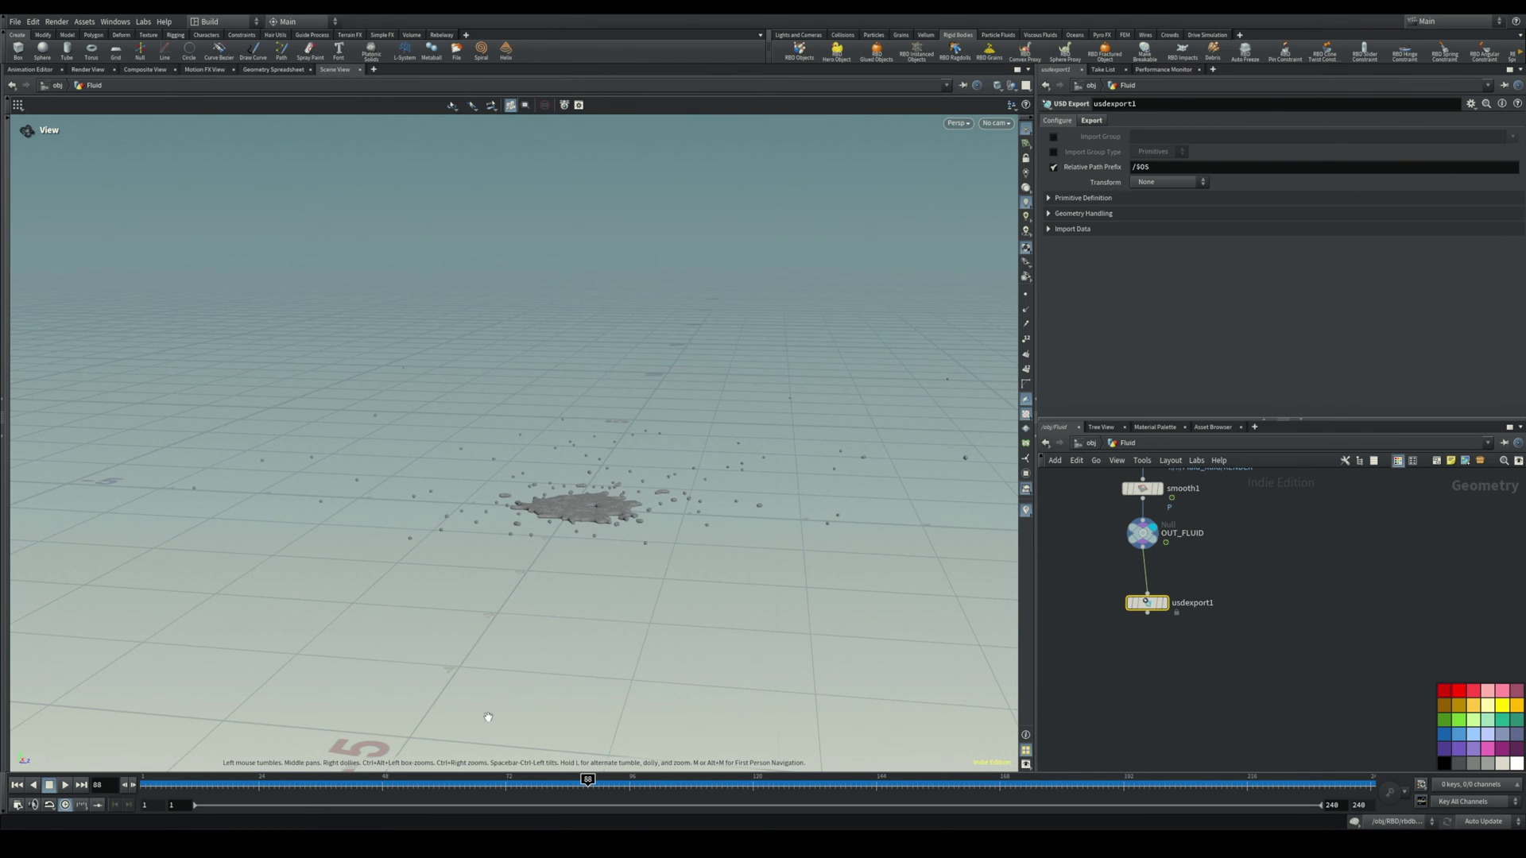
pyautogui.moveTo(436, 781); pyautogui.dragTo(551, 781)
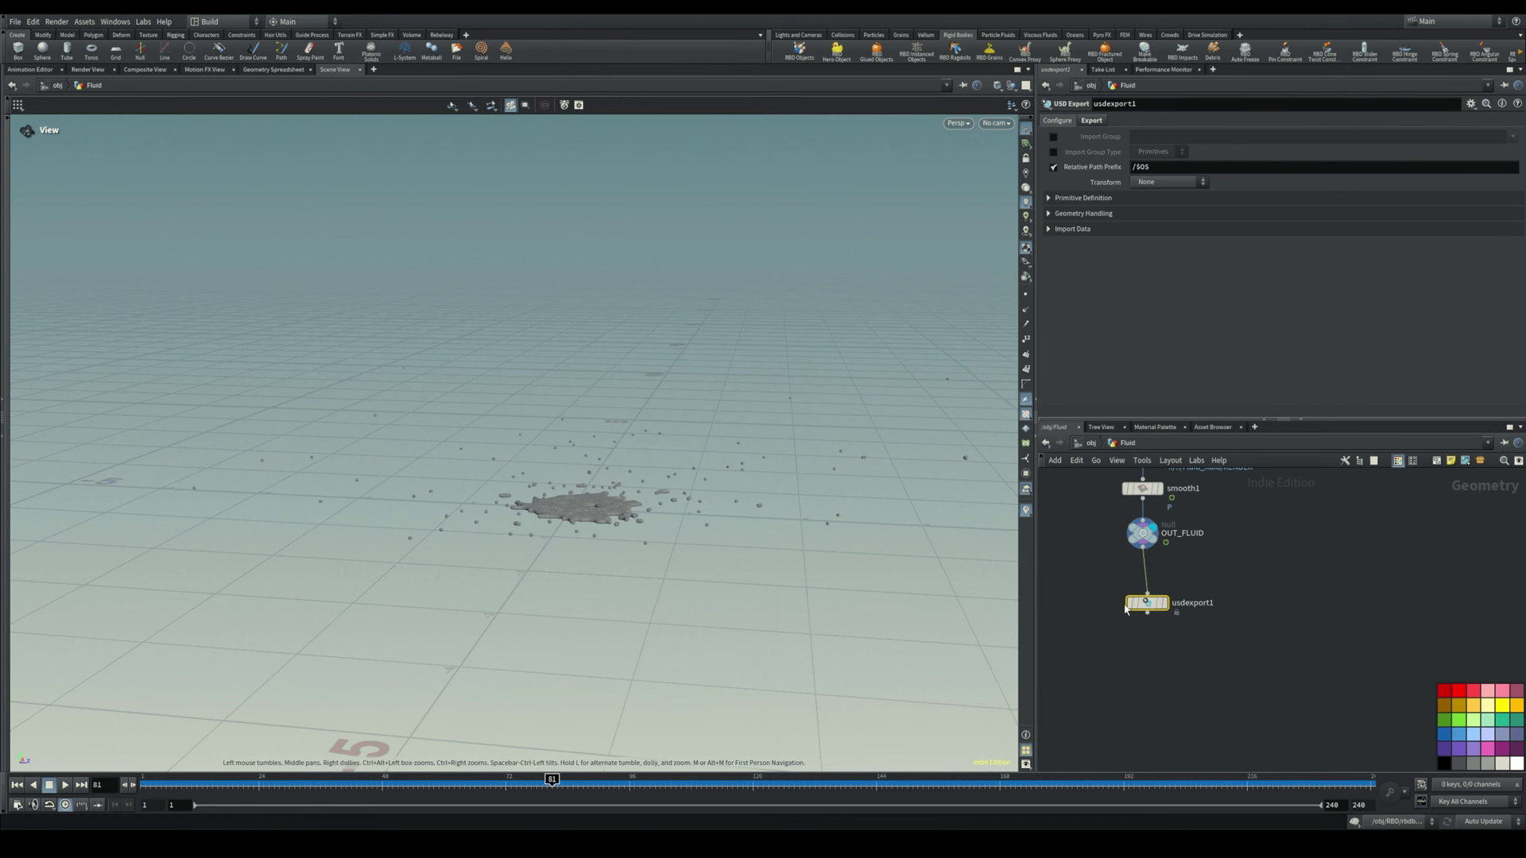
pyautogui.click(1093, 121)
pyautogui.click(1159, 136)
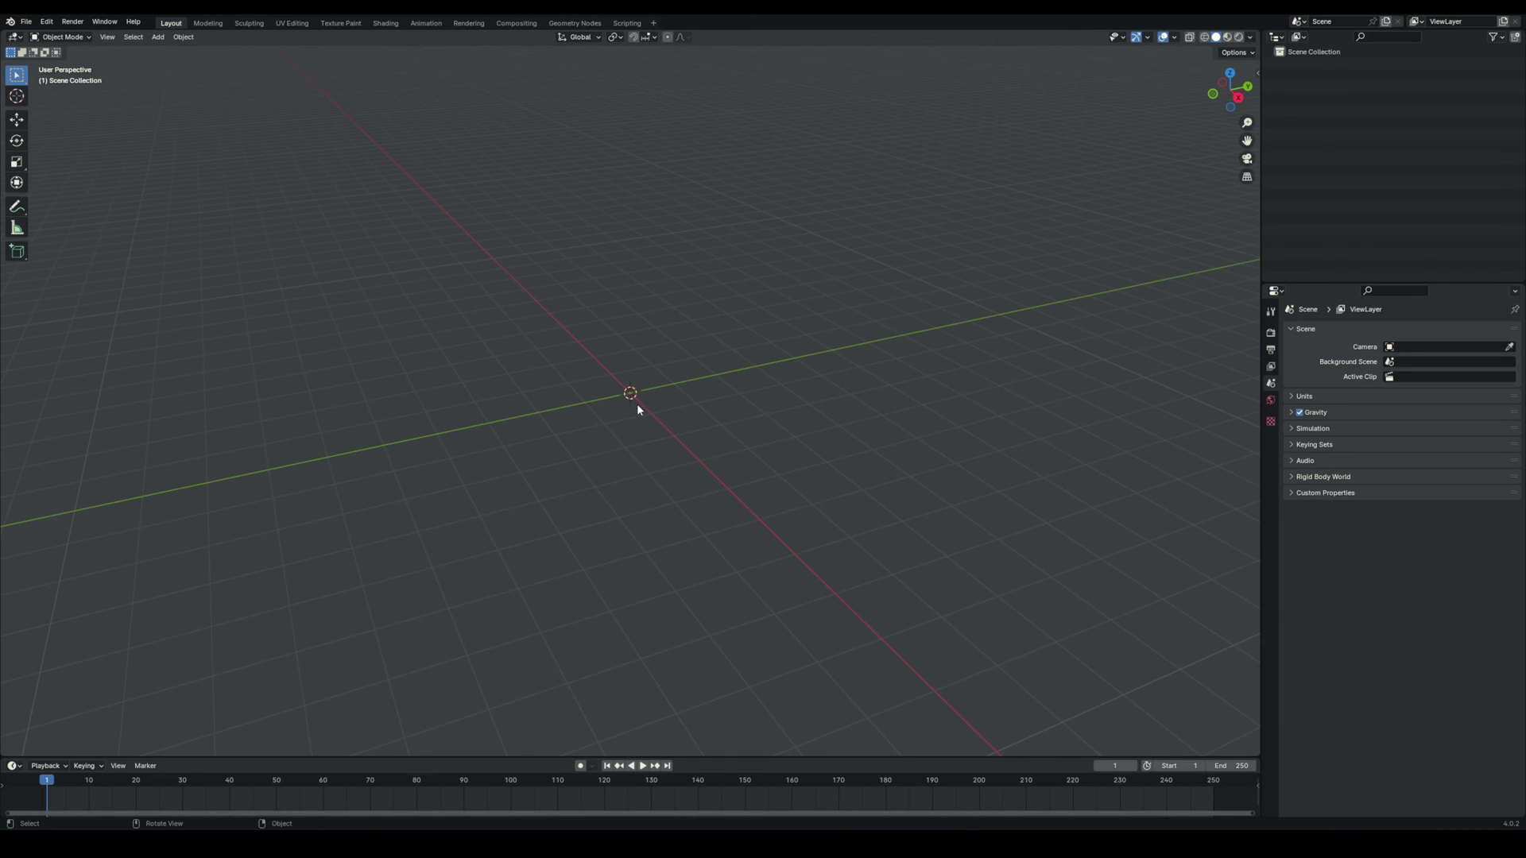
# - Switch to Blender and import Fluid.usd from the OUT folder as Universal Scene Description
pyautogui.keyDown('shift'); pyautogui.moveTo(636, 410); pyautogui.dragTo(592, 435, button='middle'); pyautogui.keyUp('shift')
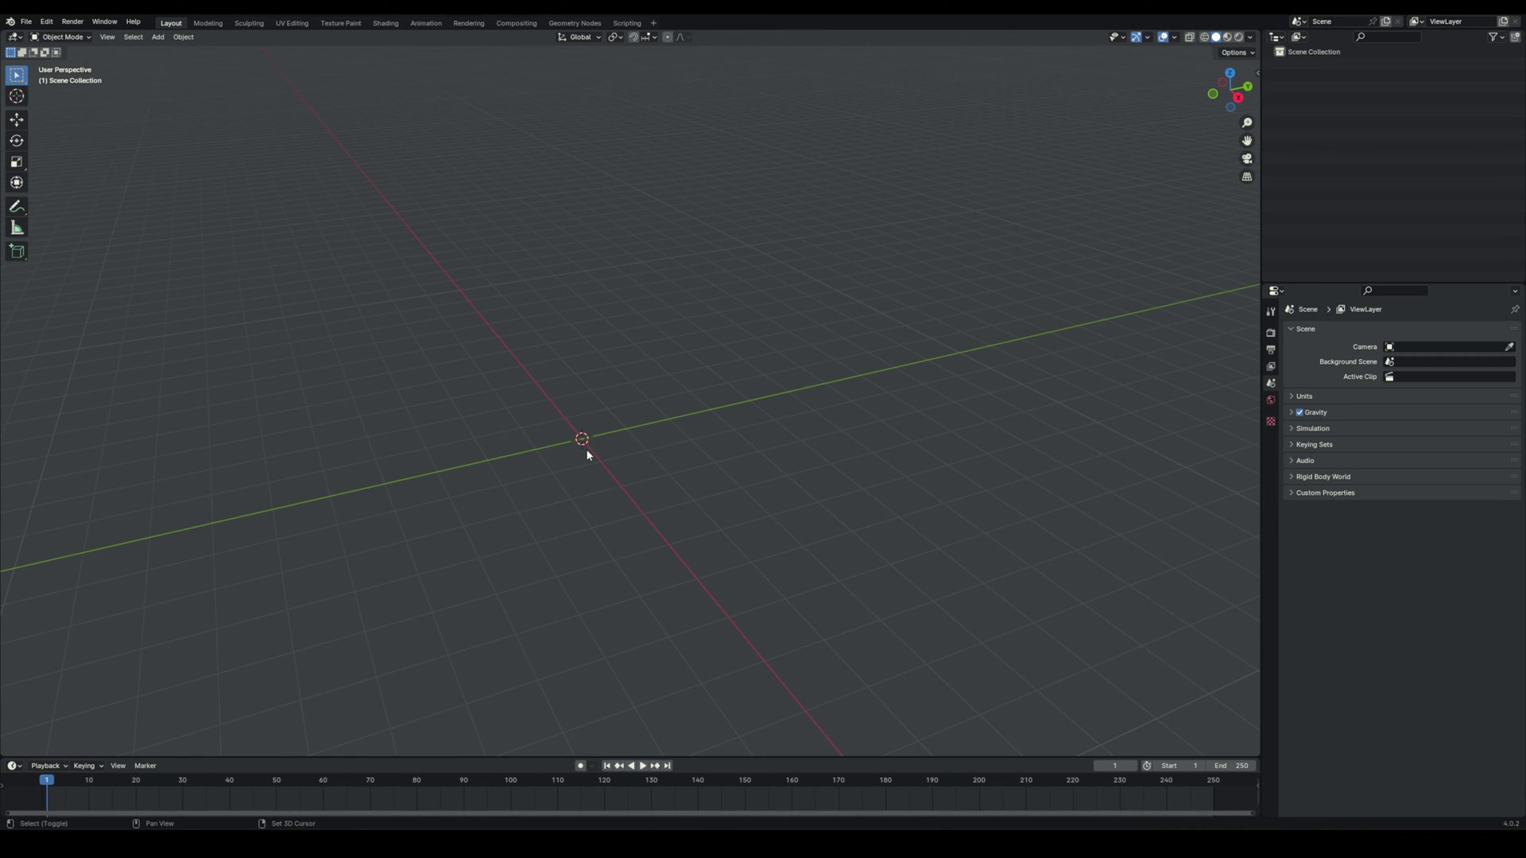
pyautogui.click(27, 22)
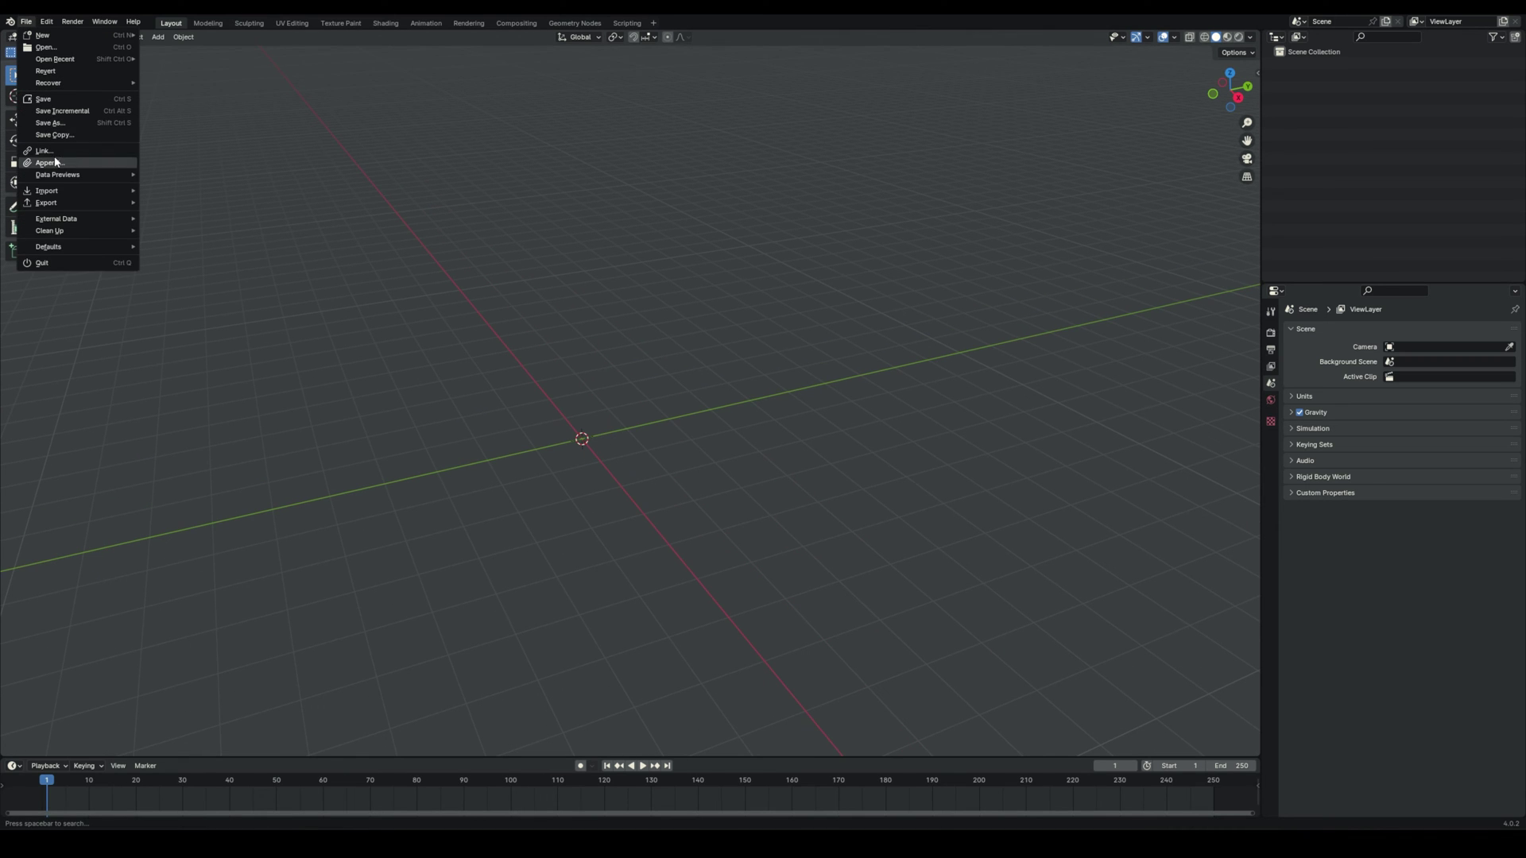
pyautogui.moveTo(56, 192)
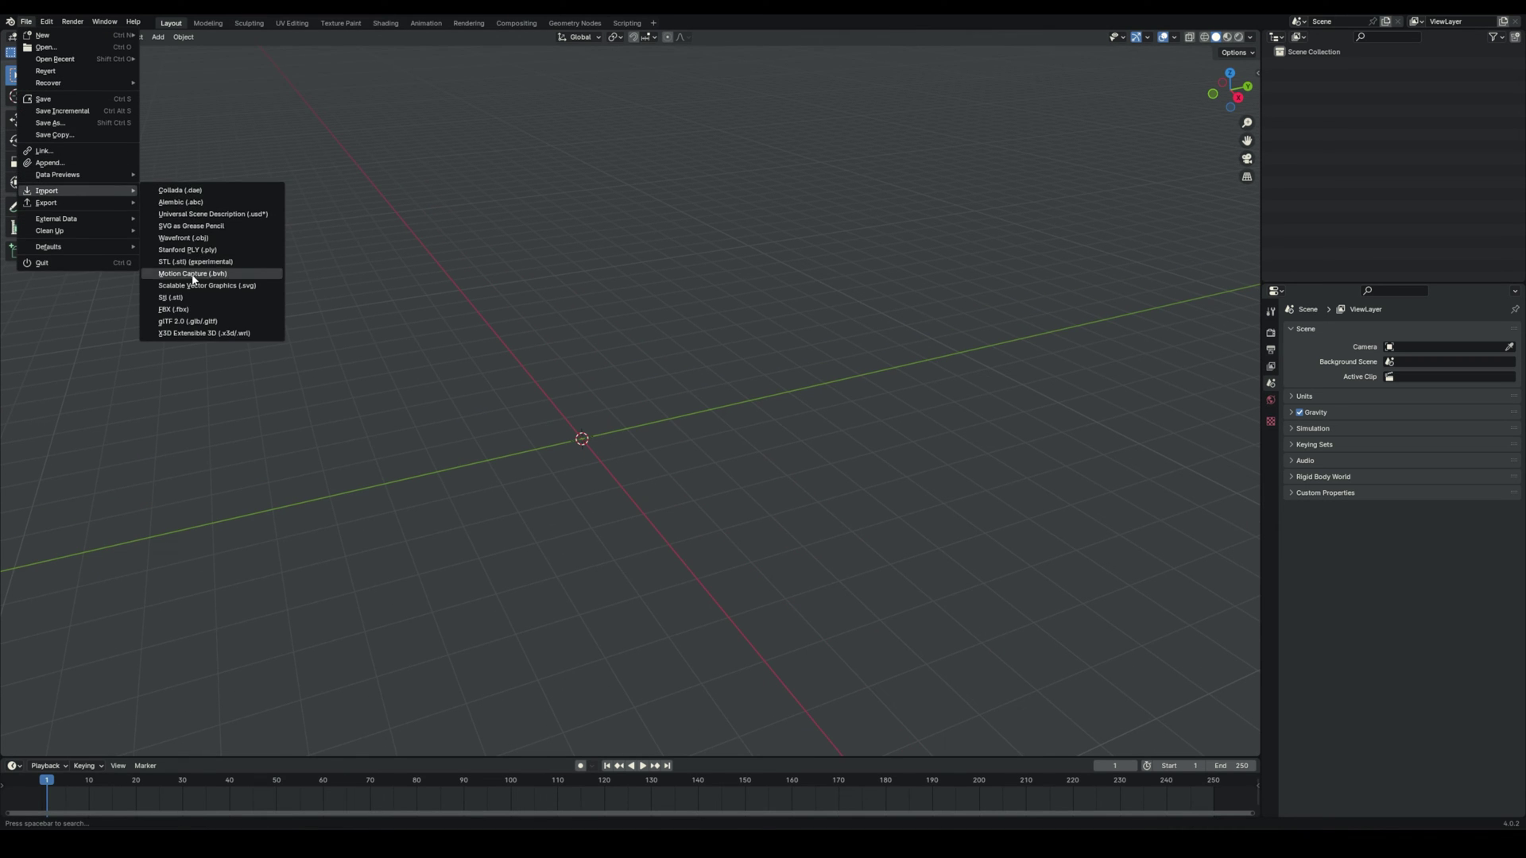
pyautogui.click(212, 213)
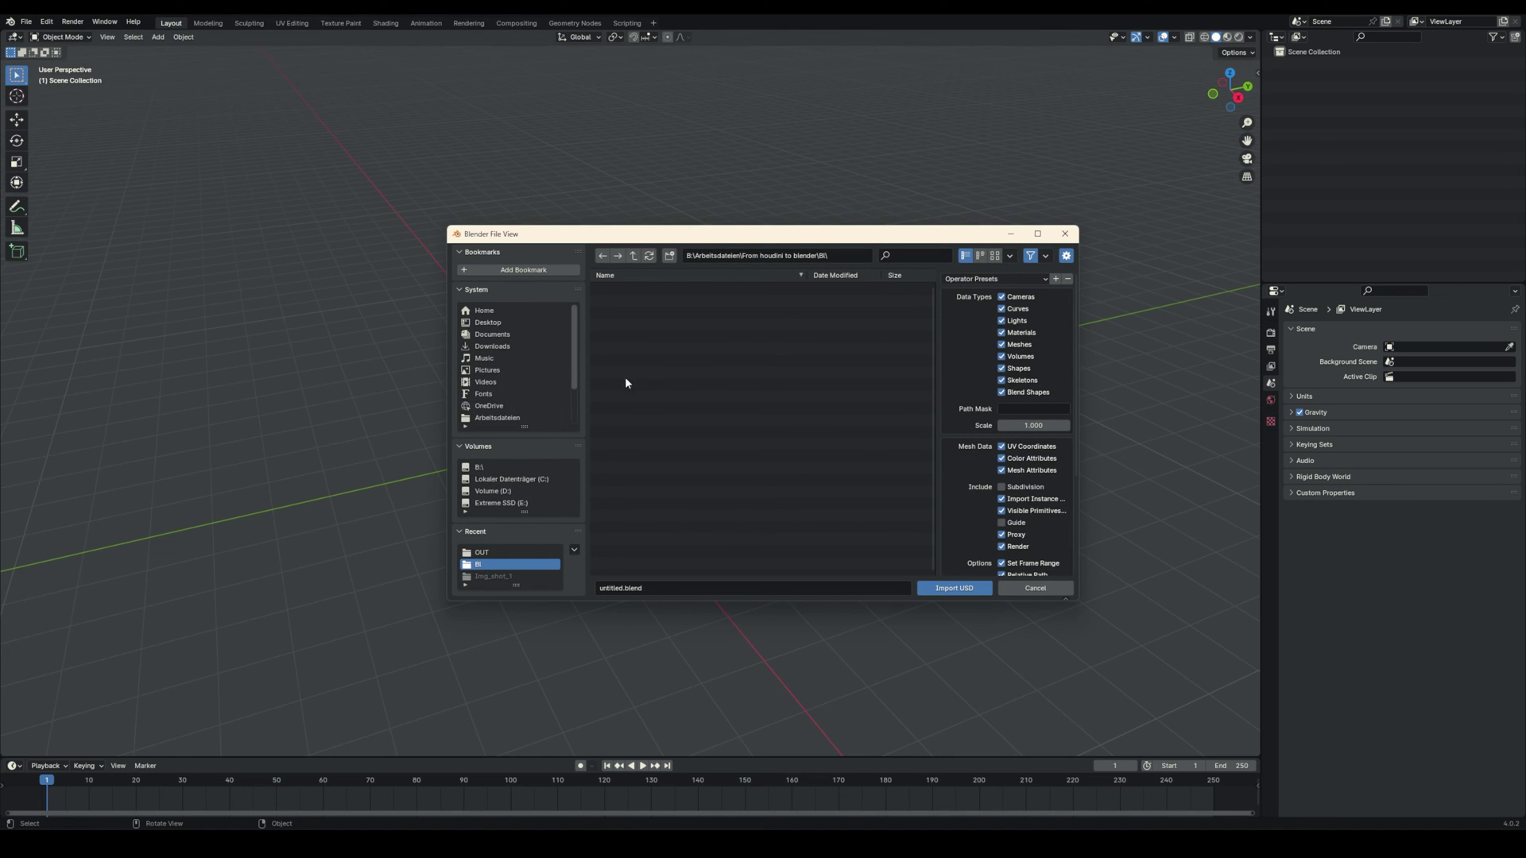
pyautogui.click(634, 255)
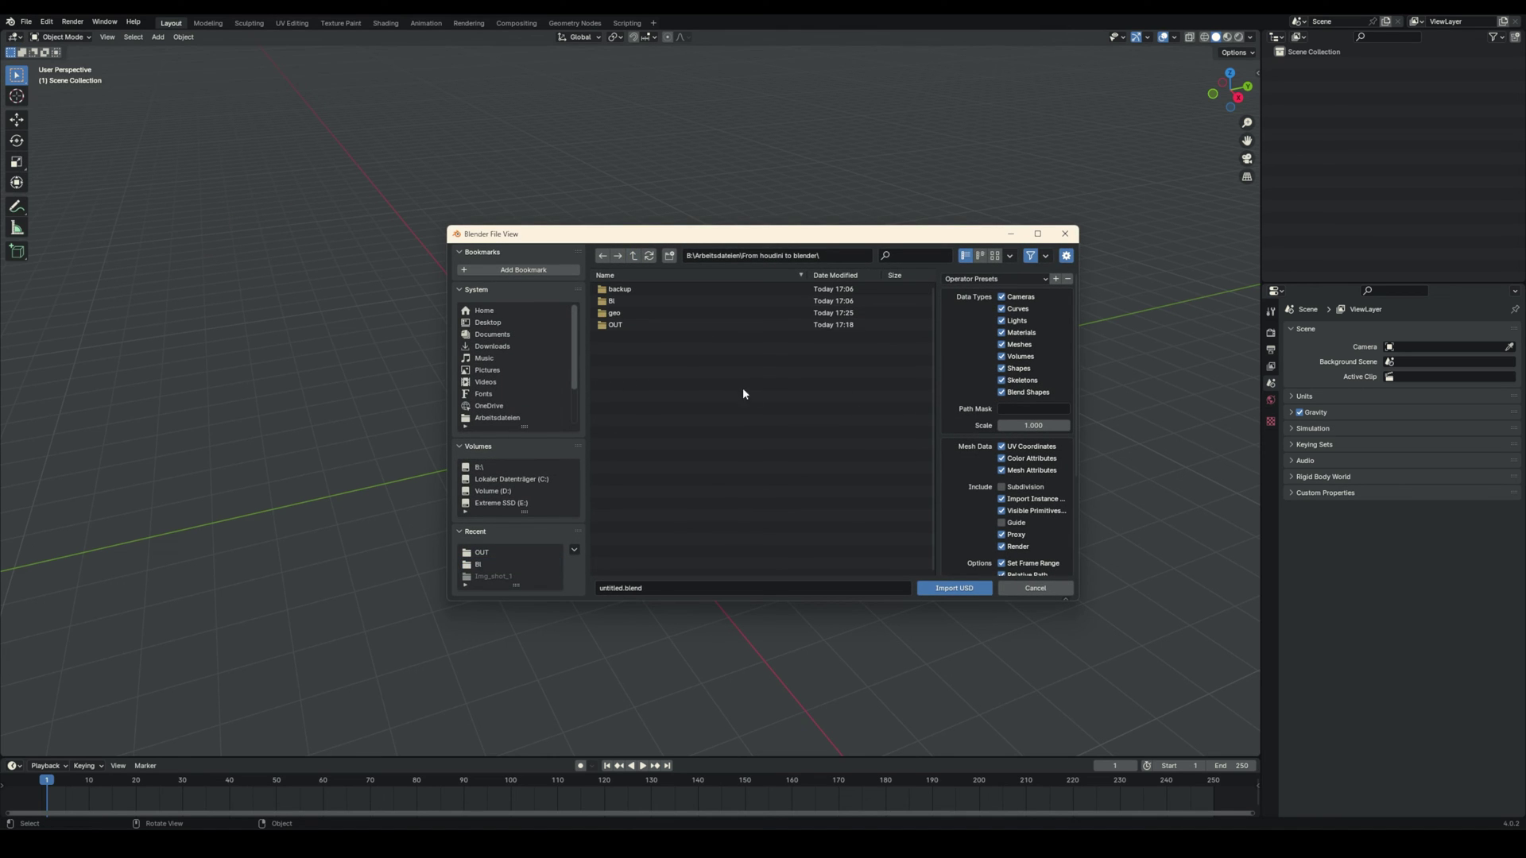
pyautogui.doubleClick(627, 324)
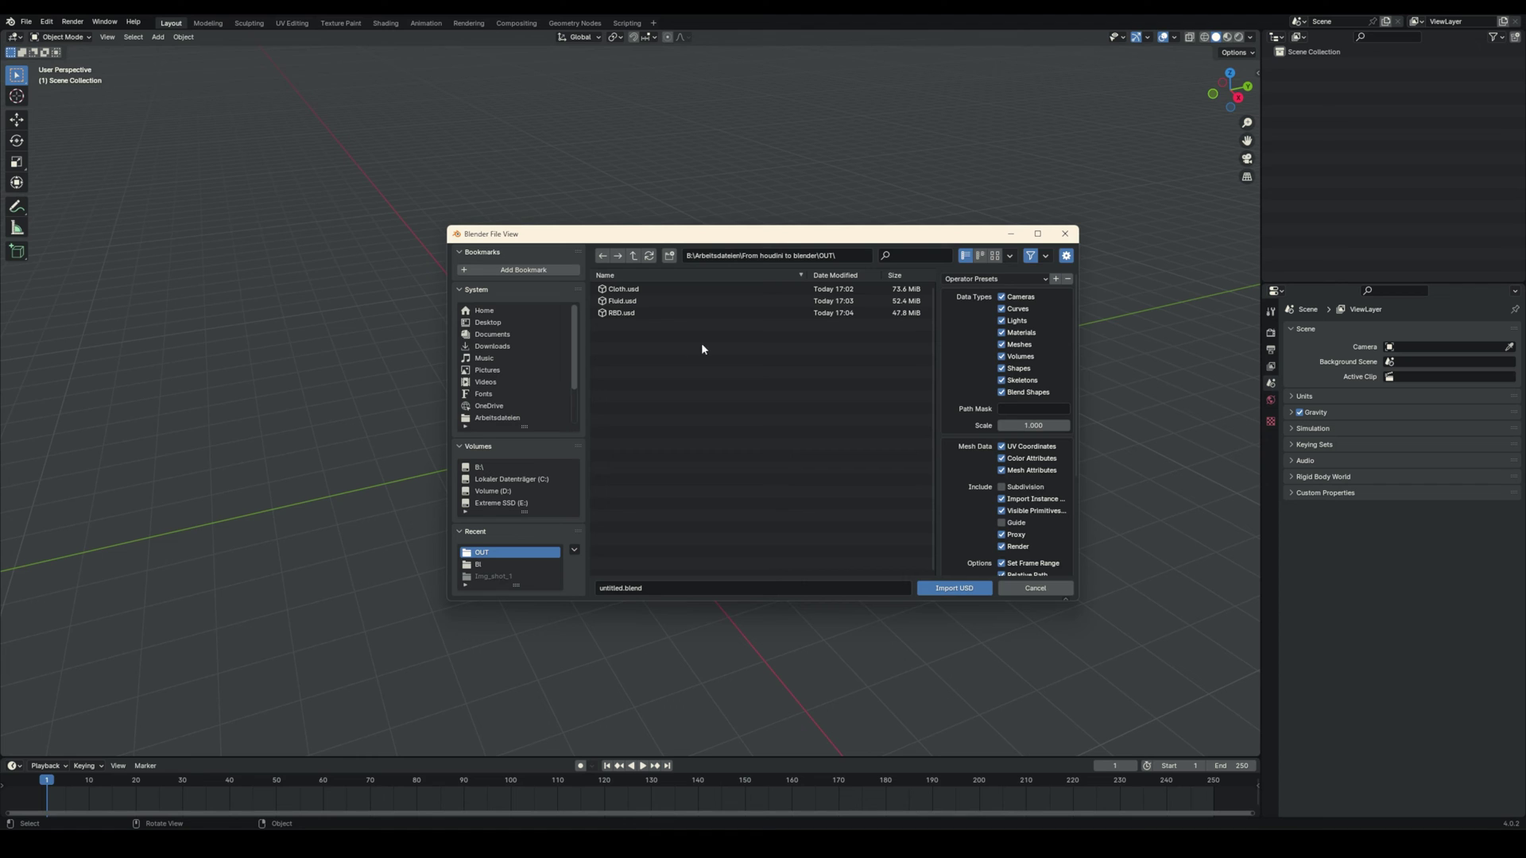
pyautogui.click(639, 302)
pyautogui.click(958, 589)
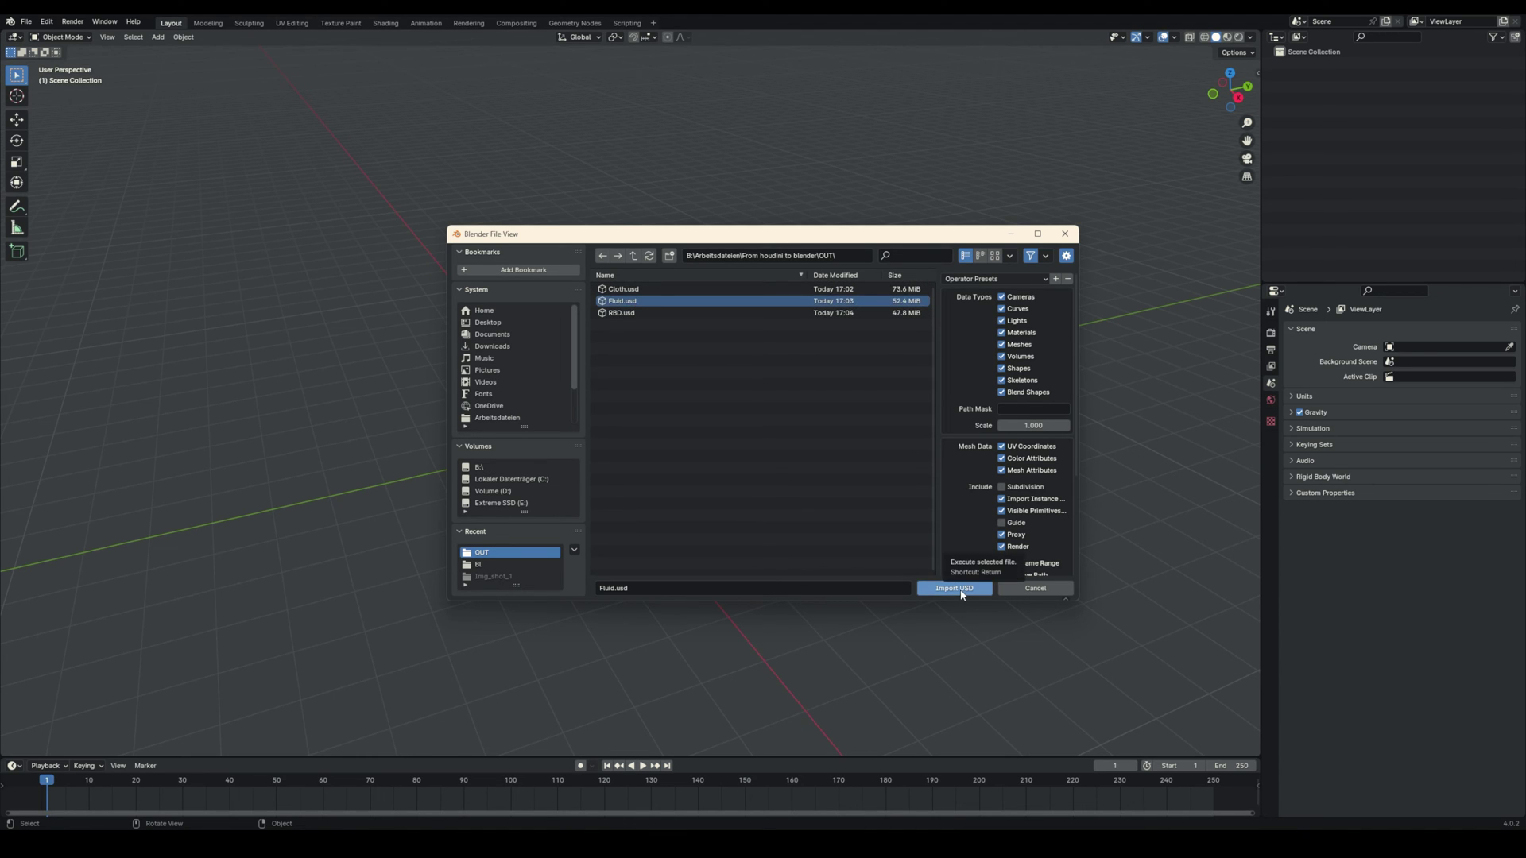
# - Play the imported fluid animation and inspect the splash up close and from a lower angle
pyautogui.scroll(-5, 604, 540)
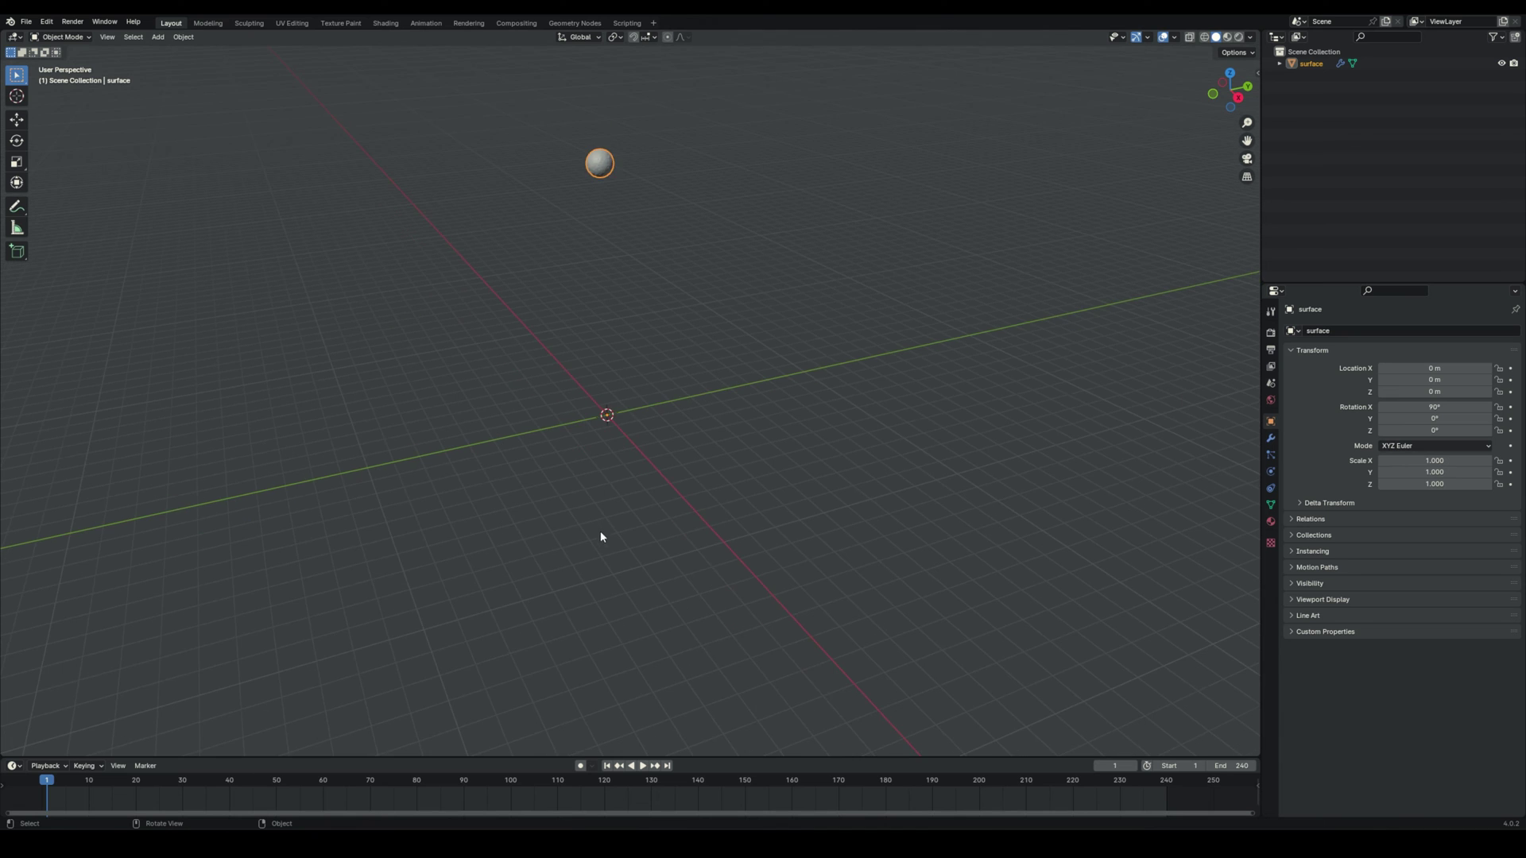
pyautogui.scroll(2, 652, 349)
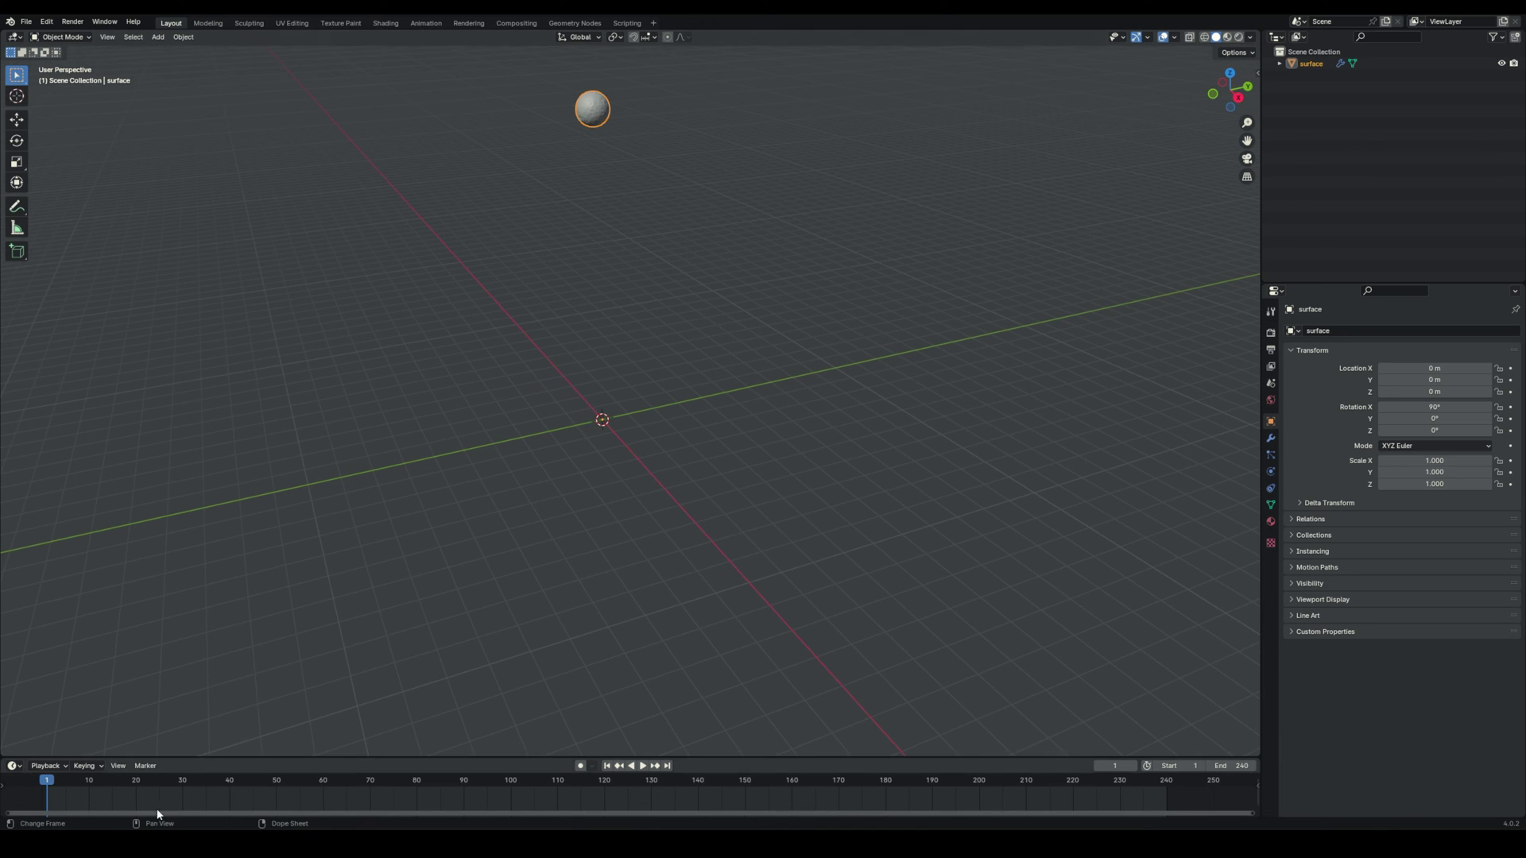
pyautogui.click(643, 766)
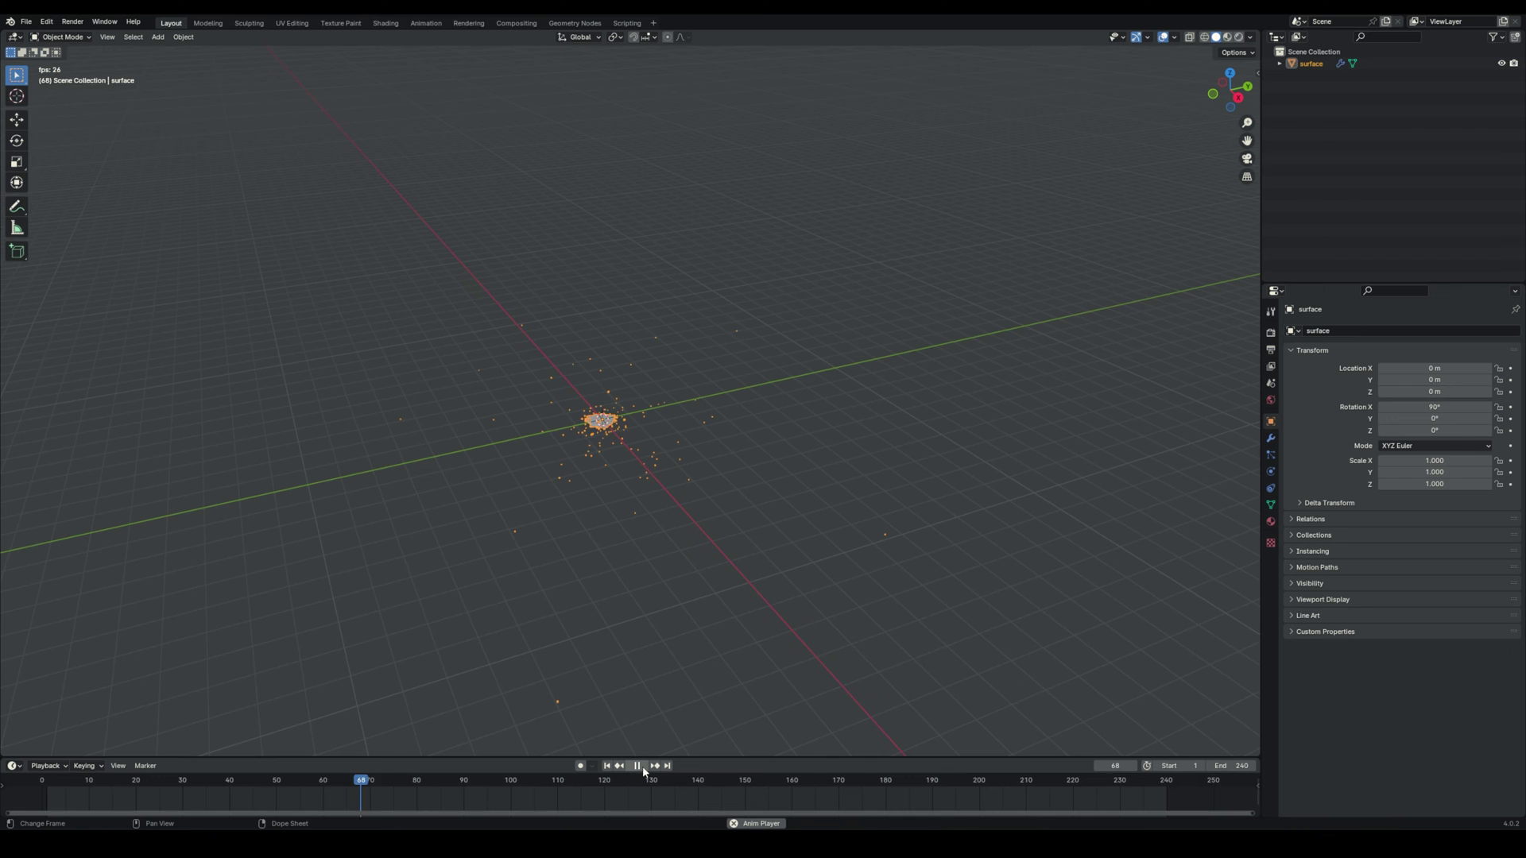
pyautogui.scroll(6, 585, 545)
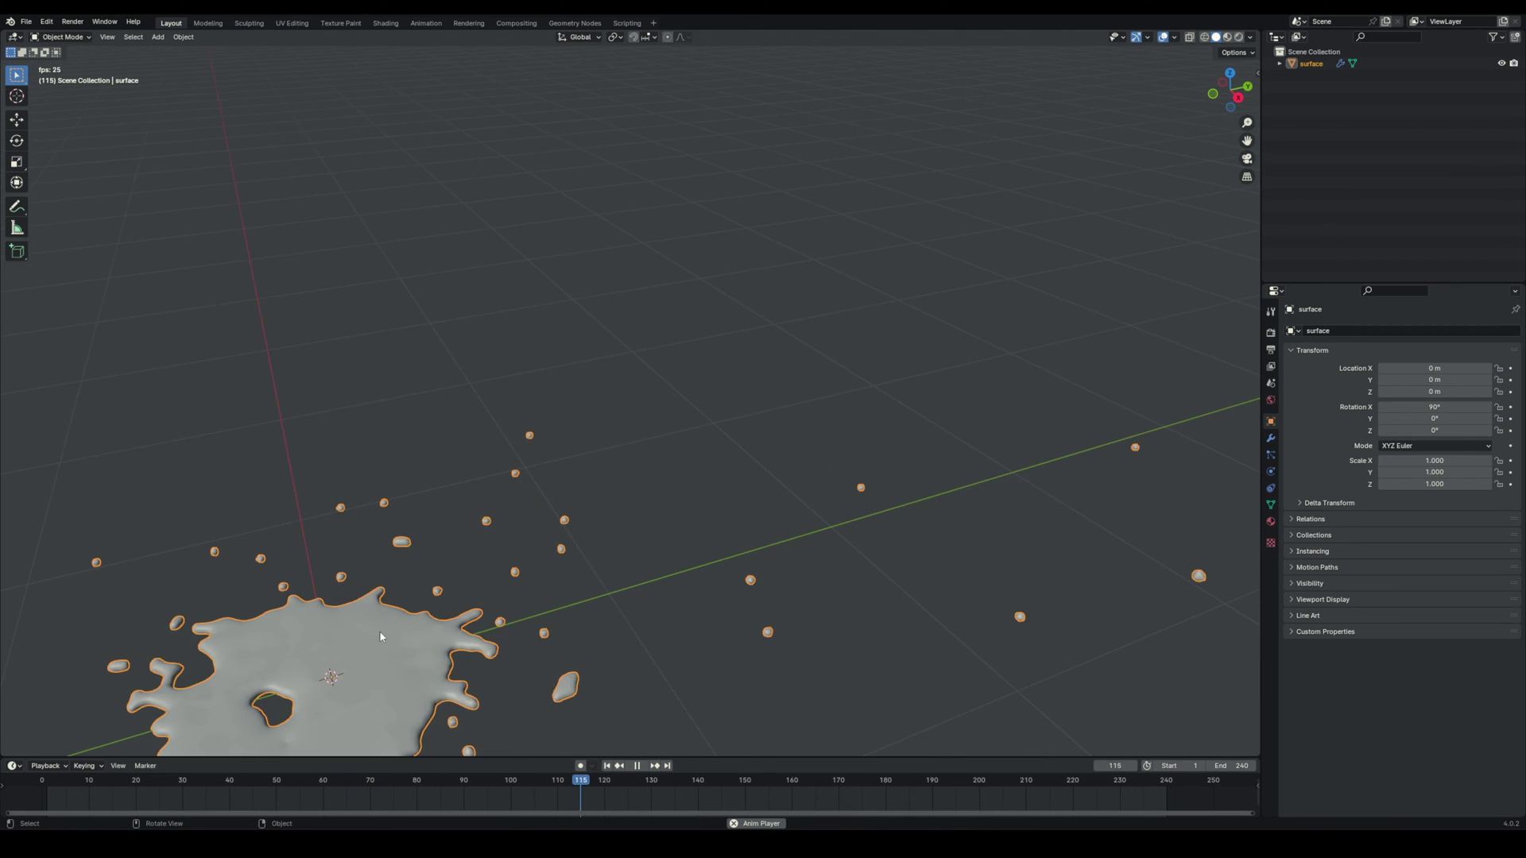
pyautogui.scroll(-8, 381, 636)
pyautogui.moveTo(385, 632); pyautogui.dragTo(481, 592, button='middle')
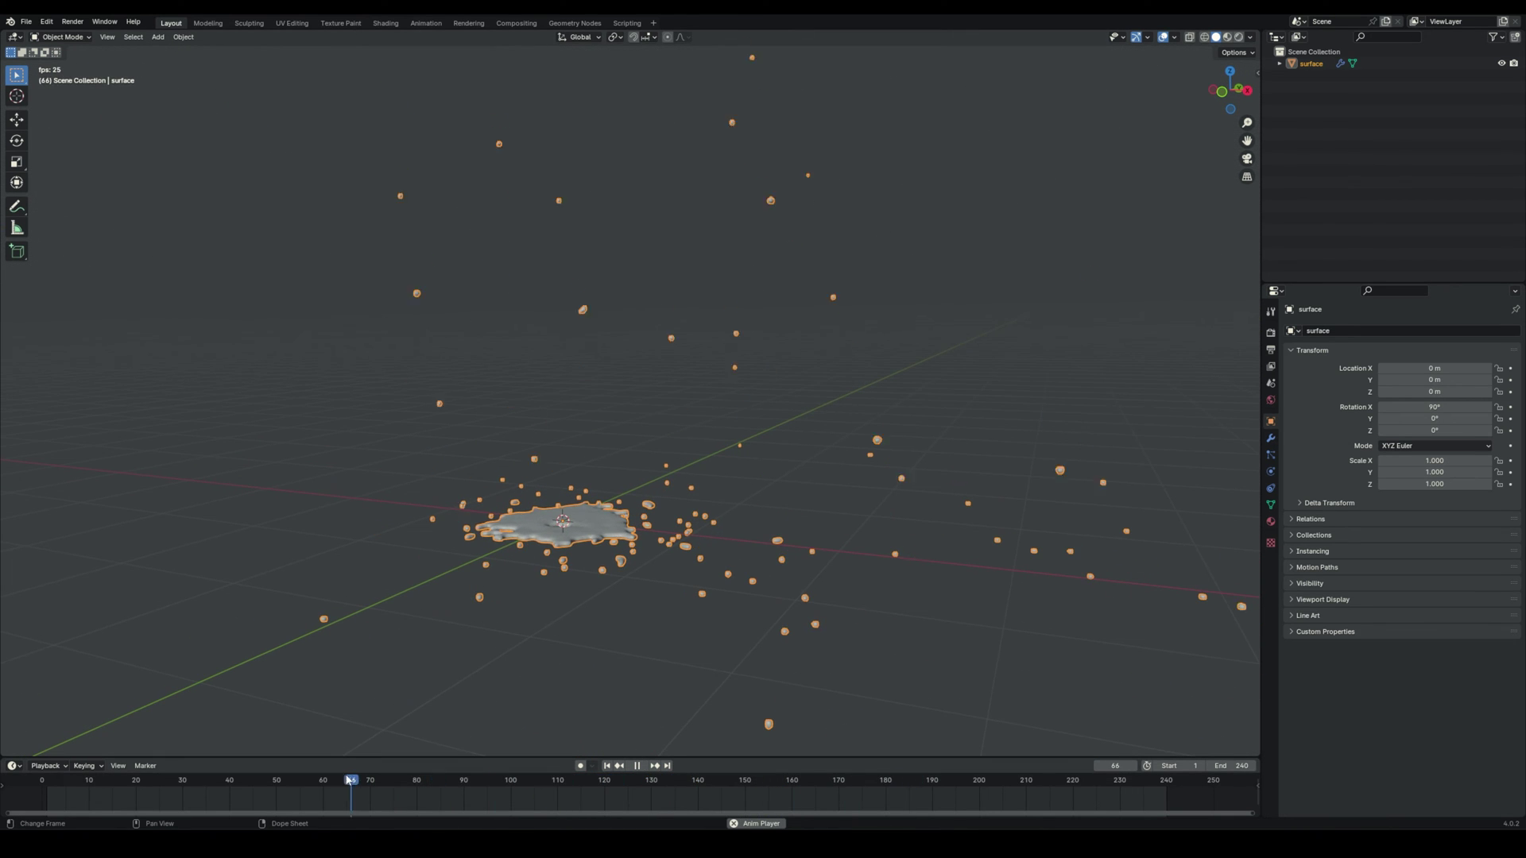
# - Rewind the timeline to about frame 20, replay the splash and pause it at frame 70
pyautogui.moveTo(348, 781); pyautogui.dragTo(136, 777)
pyautogui.click(637, 767)
pyautogui.click(642, 767)
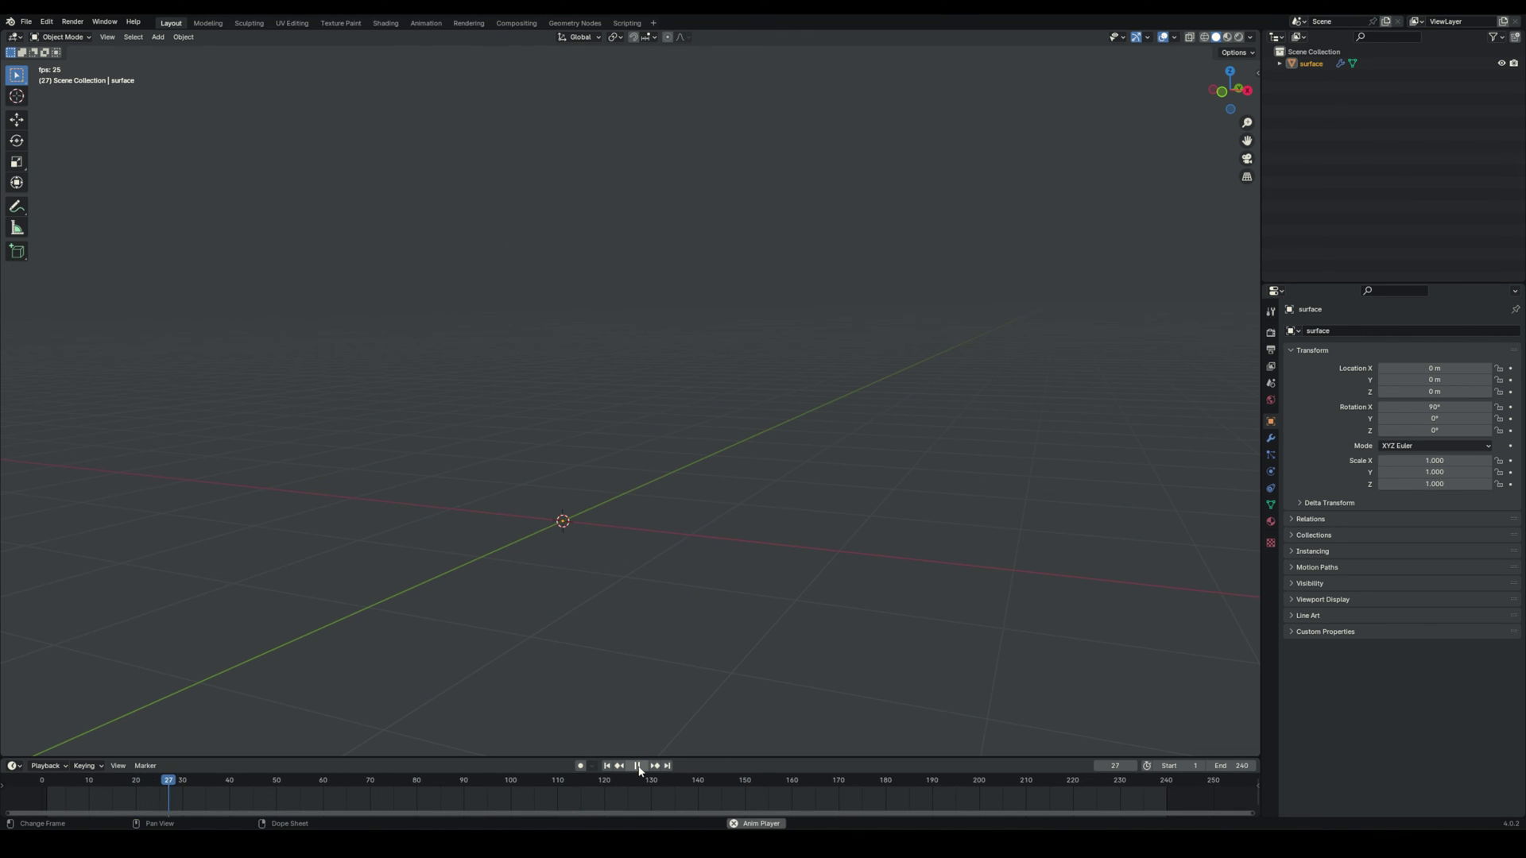
pyautogui.click(638, 766)
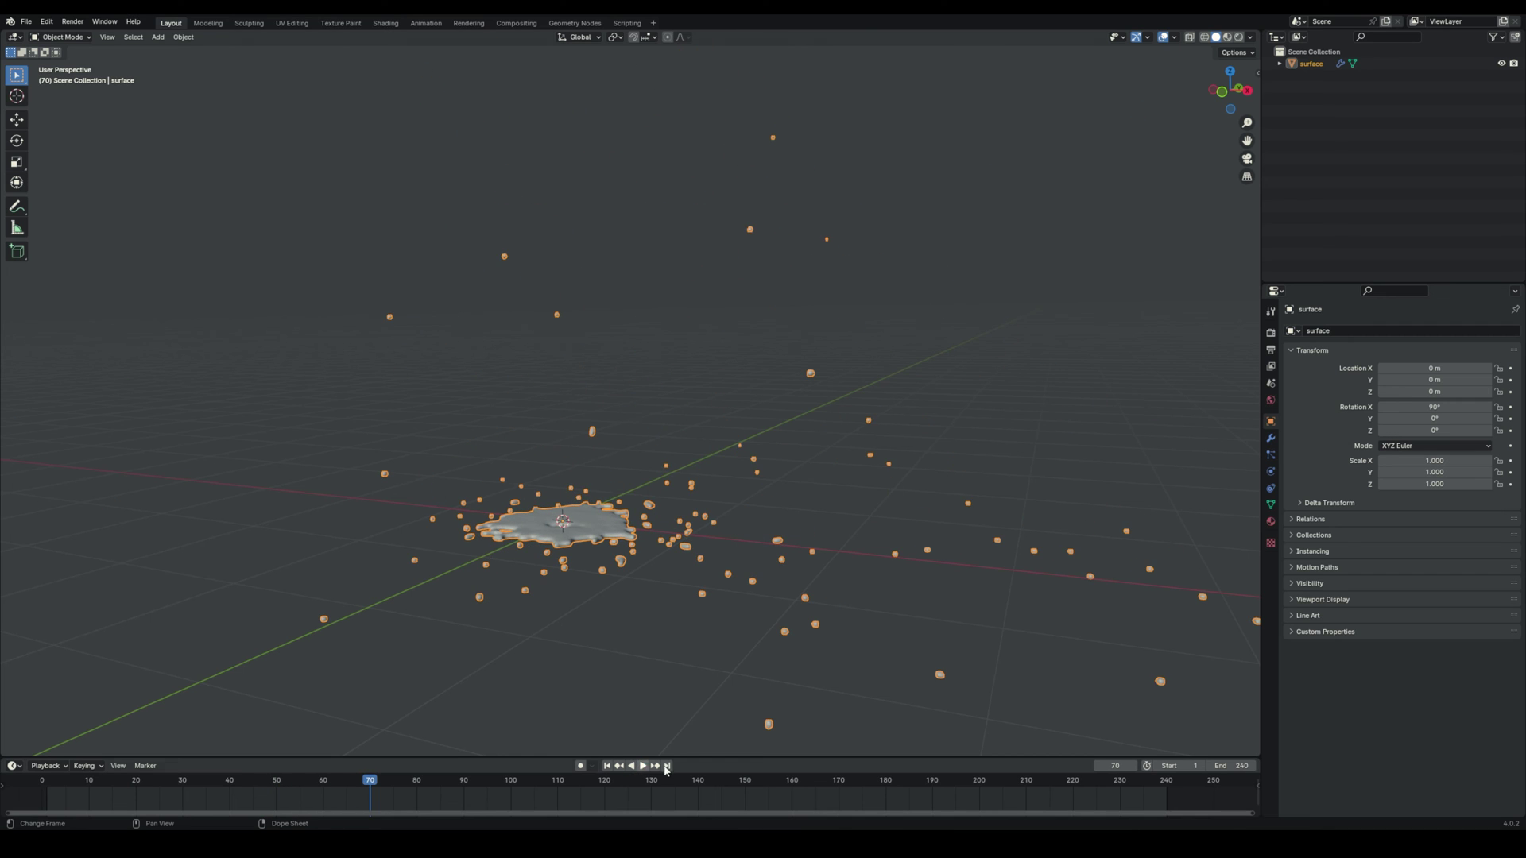
# - Look through the scene's property categories and check the frame rate and frame range in the output settings
pyautogui.click(1271, 313)
pyautogui.click(1271, 332)
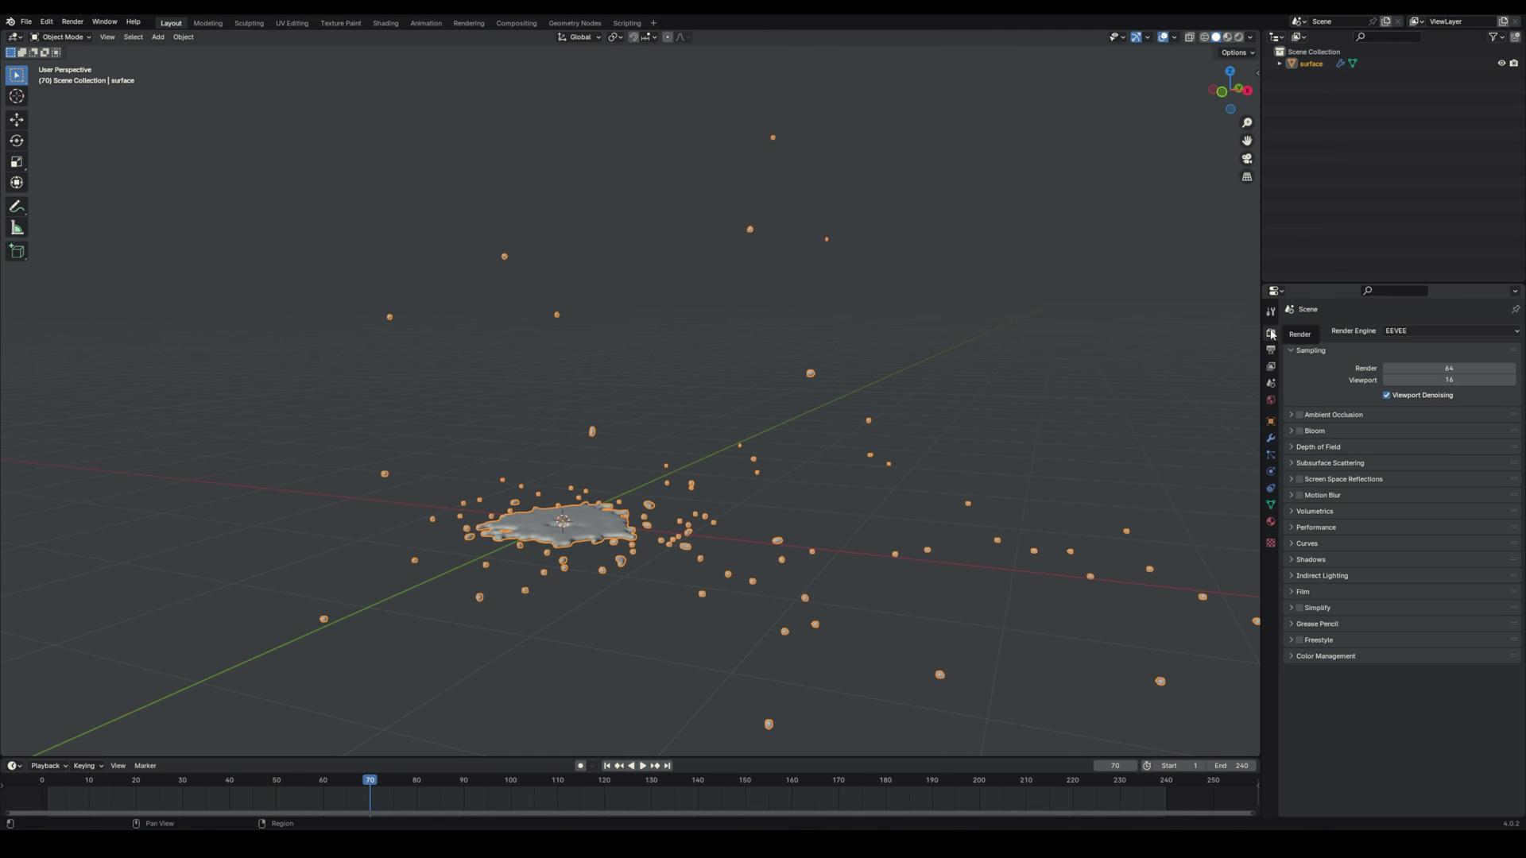
pyautogui.click(1272, 350)
pyautogui.click(1272, 366)
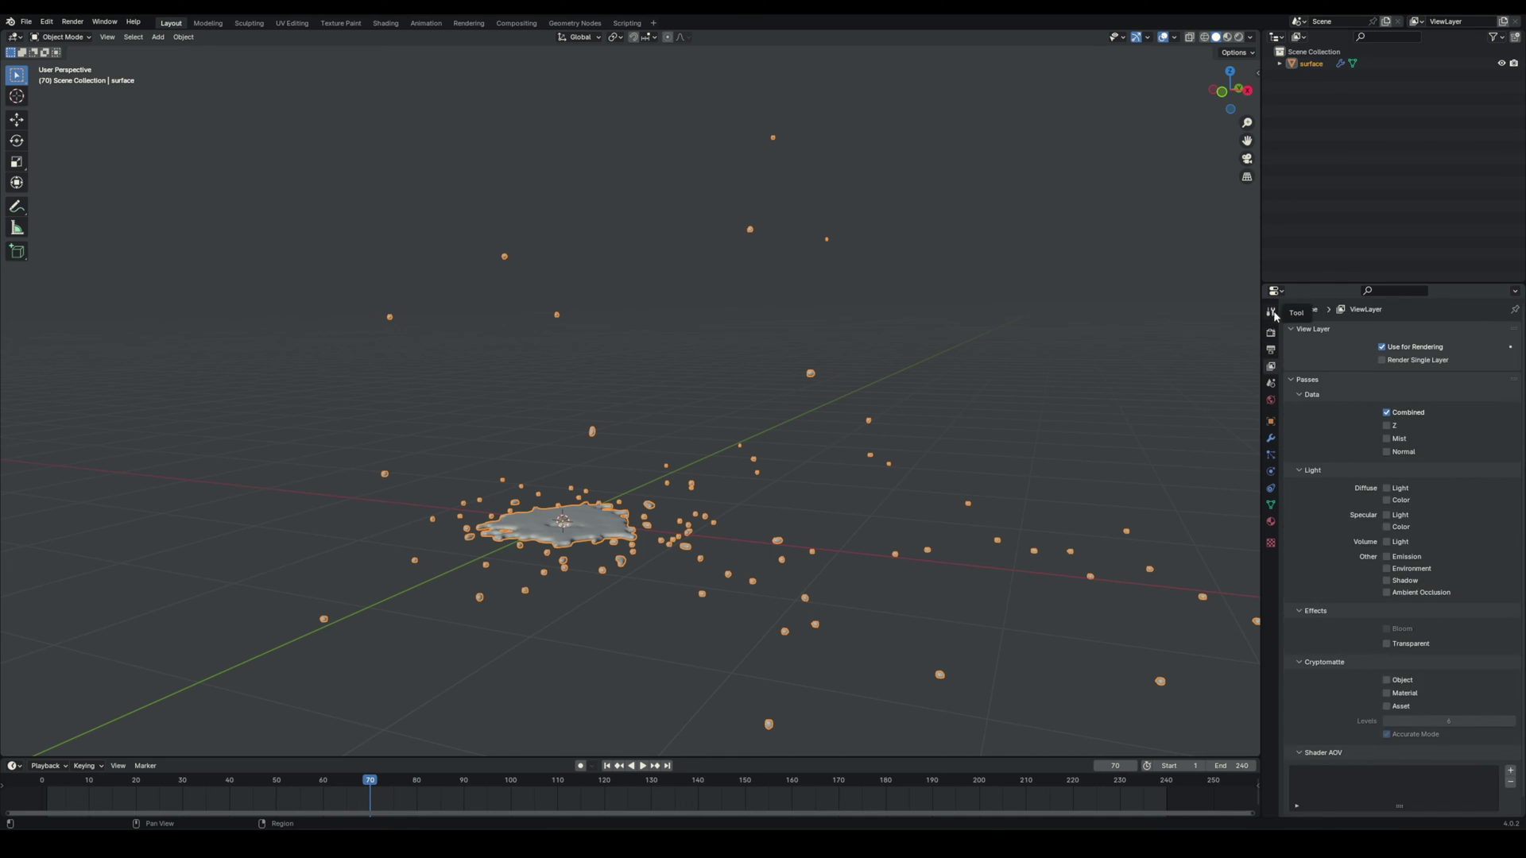
pyautogui.click(1272, 312)
pyautogui.click(1272, 383)
pyautogui.click(1272, 397)
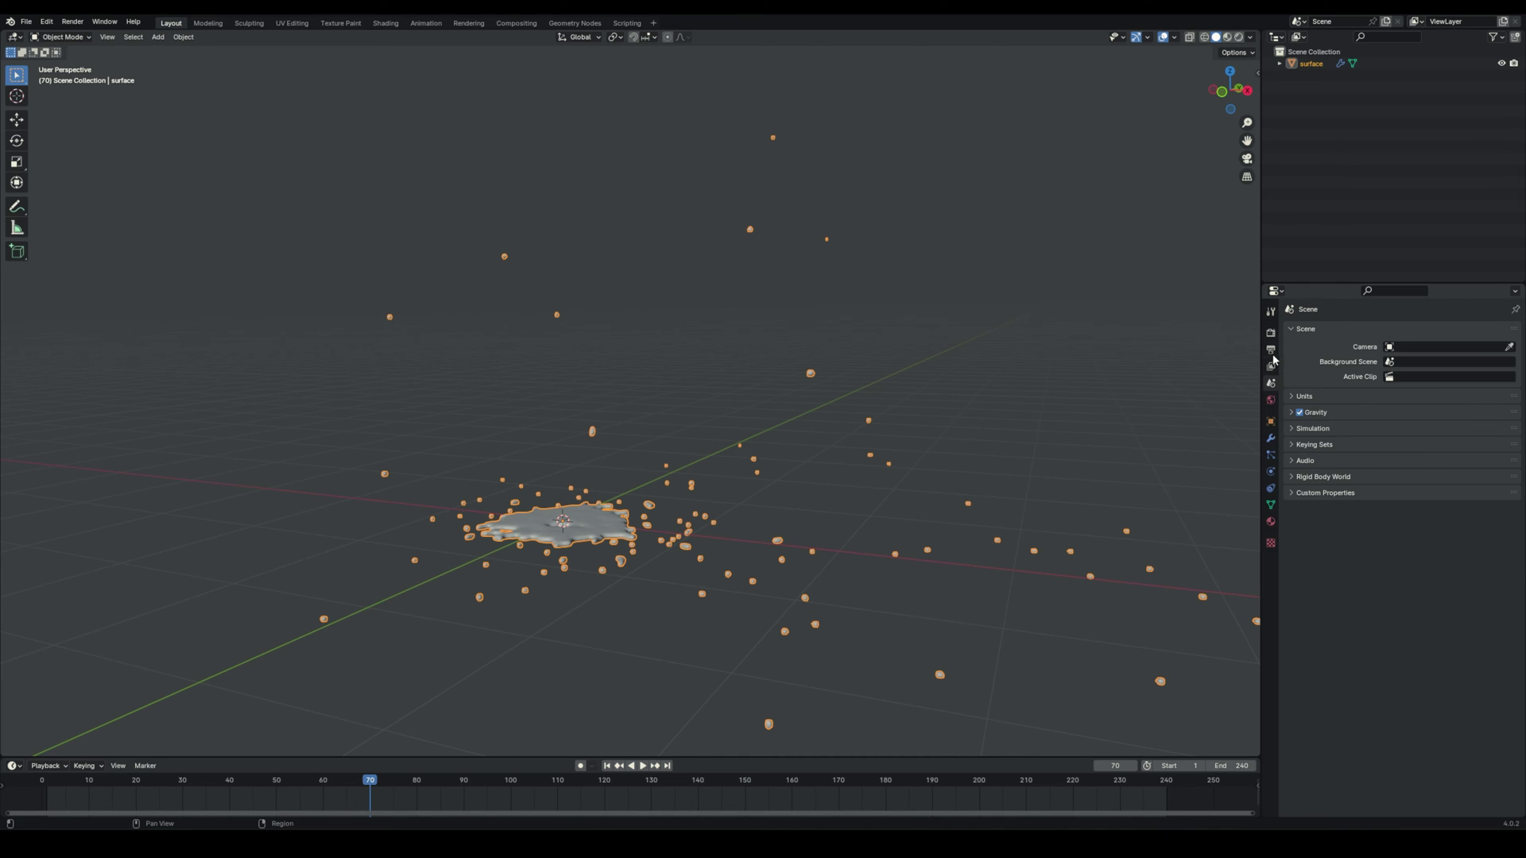
pyautogui.click(1272, 352)
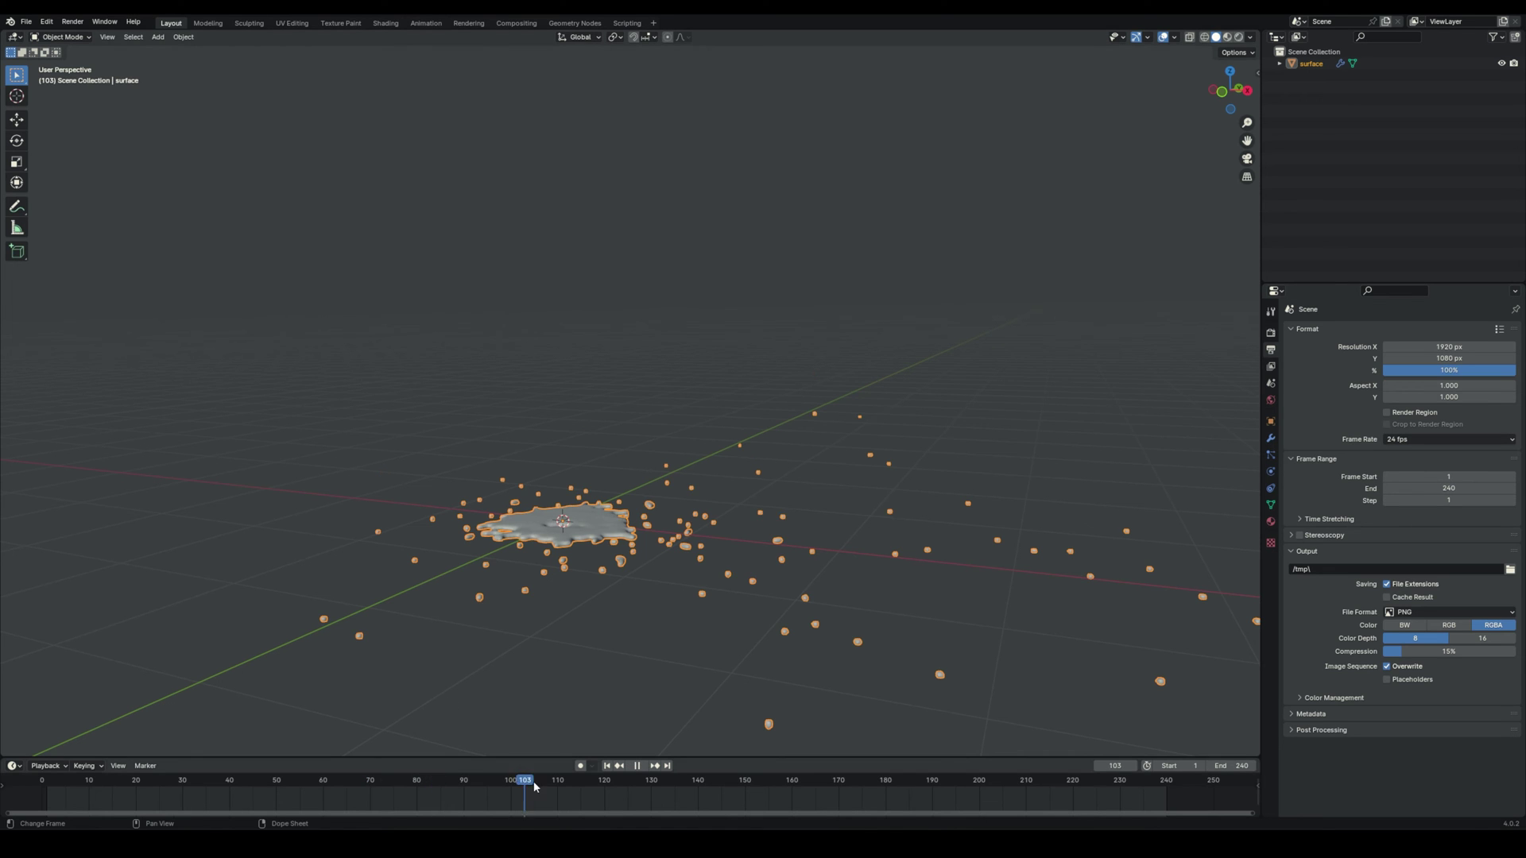
# - Rewind the timeline to frame 18 and delete the imported fluid surface mesh
pyautogui.moveTo(449, 764); pyautogui.dragTo(149, 777)
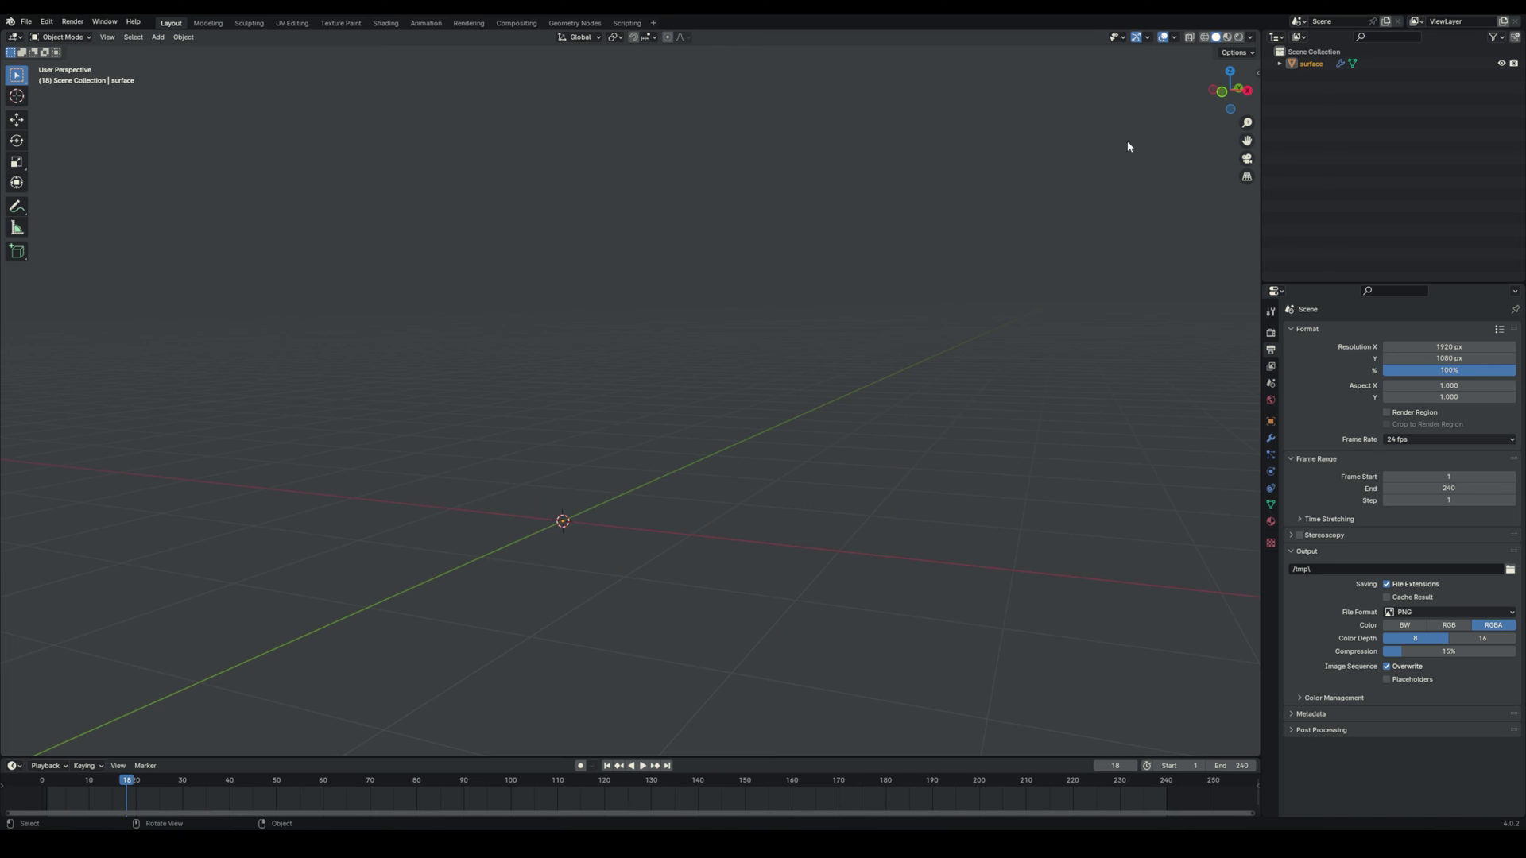
pyautogui.moveTo(1315, 66); pyautogui.dragTo(1306, 90)
pyautogui.press('Delete')
pyautogui.click(26, 21)
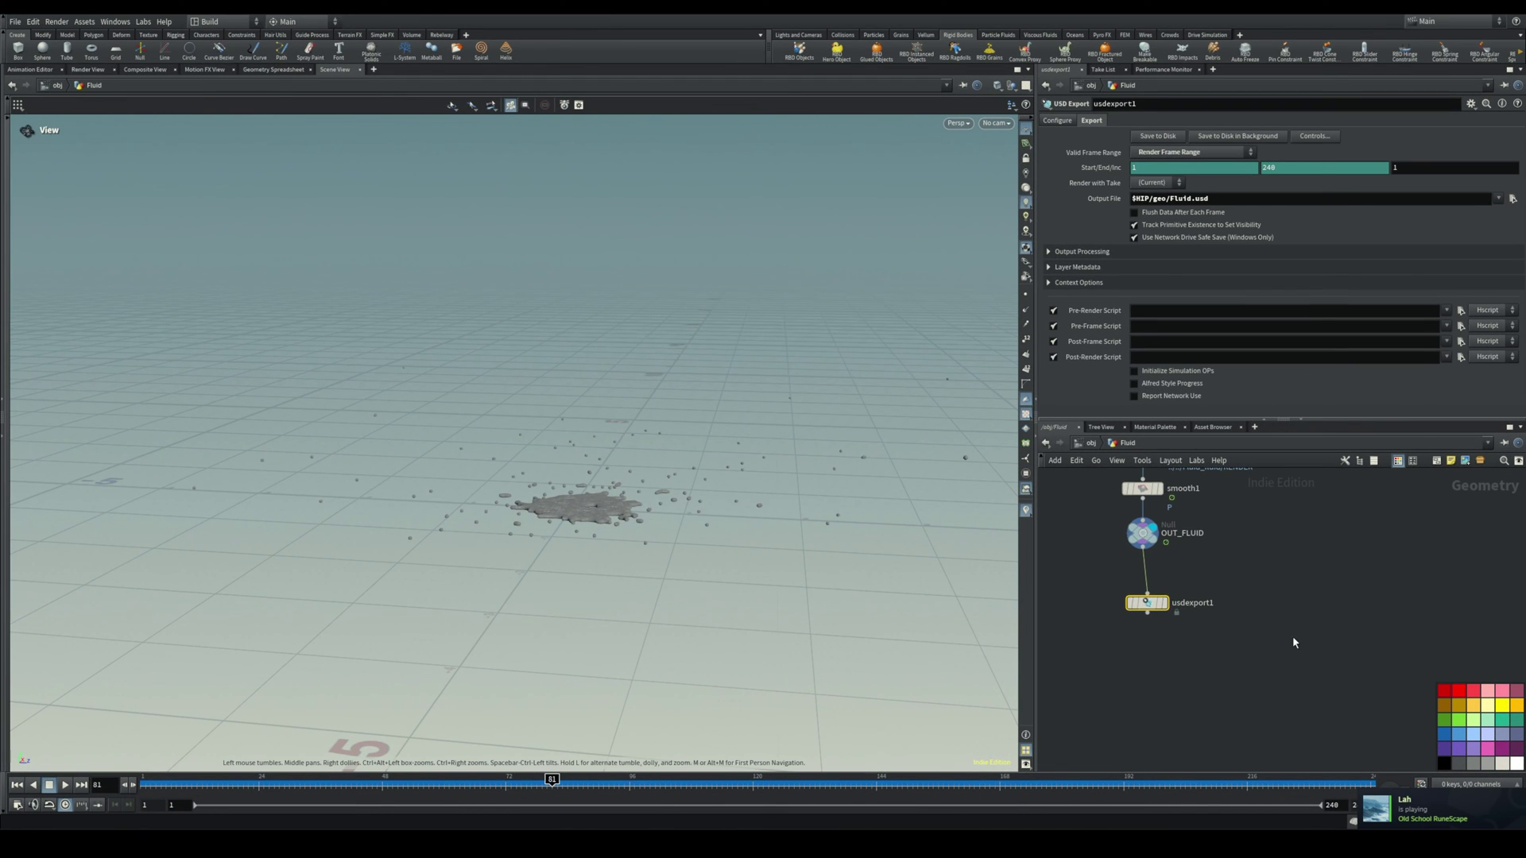
# - Switch to Houdini, go up from the Fluid network to the object level and enter the RBD geometry network
pyautogui.press('h')
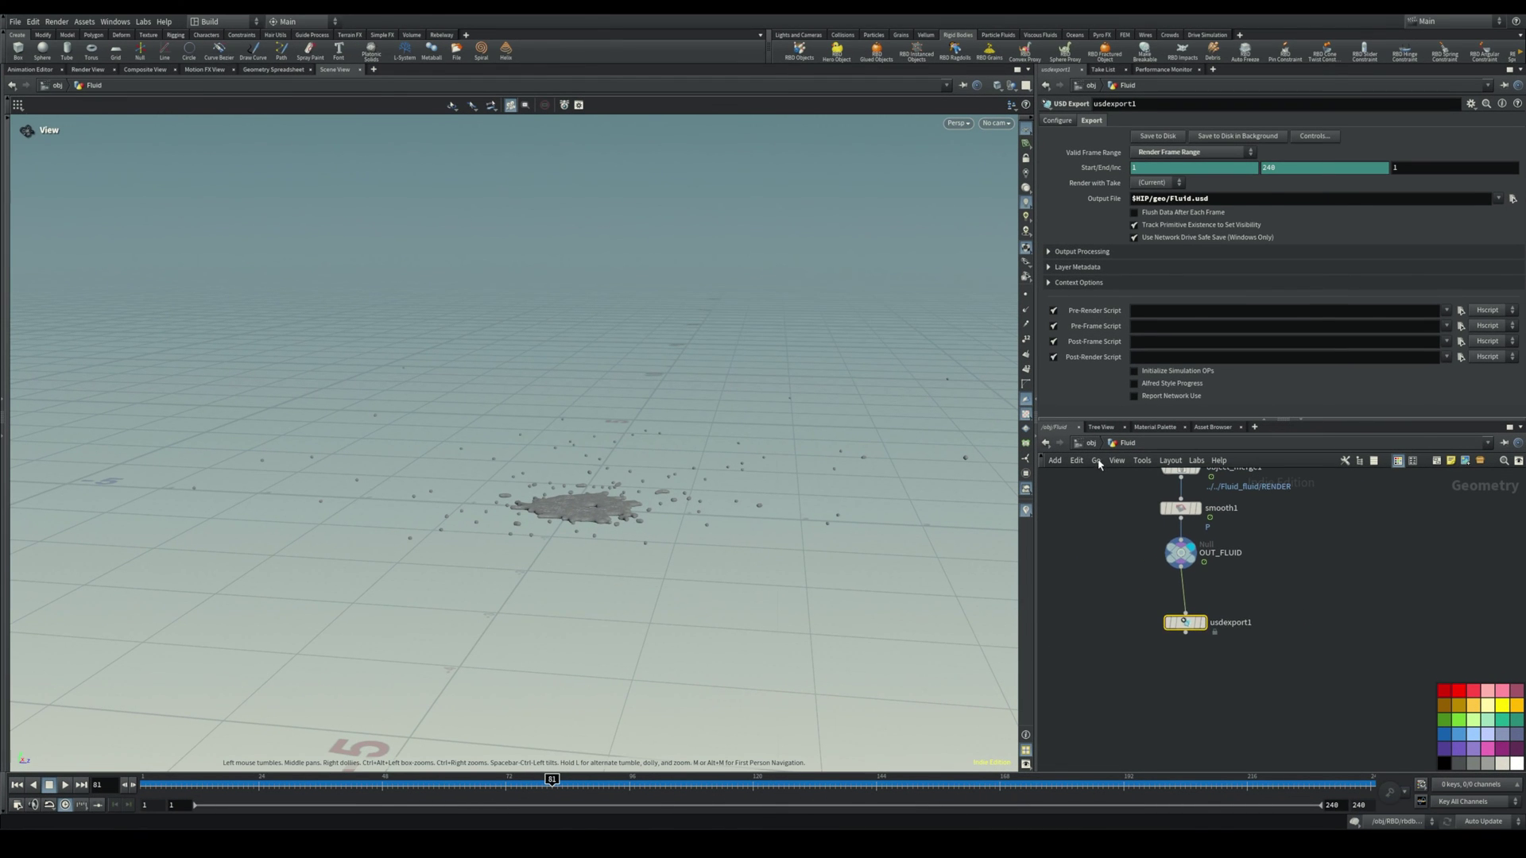
pyautogui.click(1089, 443)
pyautogui.moveTo(1132, 542); pyautogui.dragTo(1246, 545, button='middle')
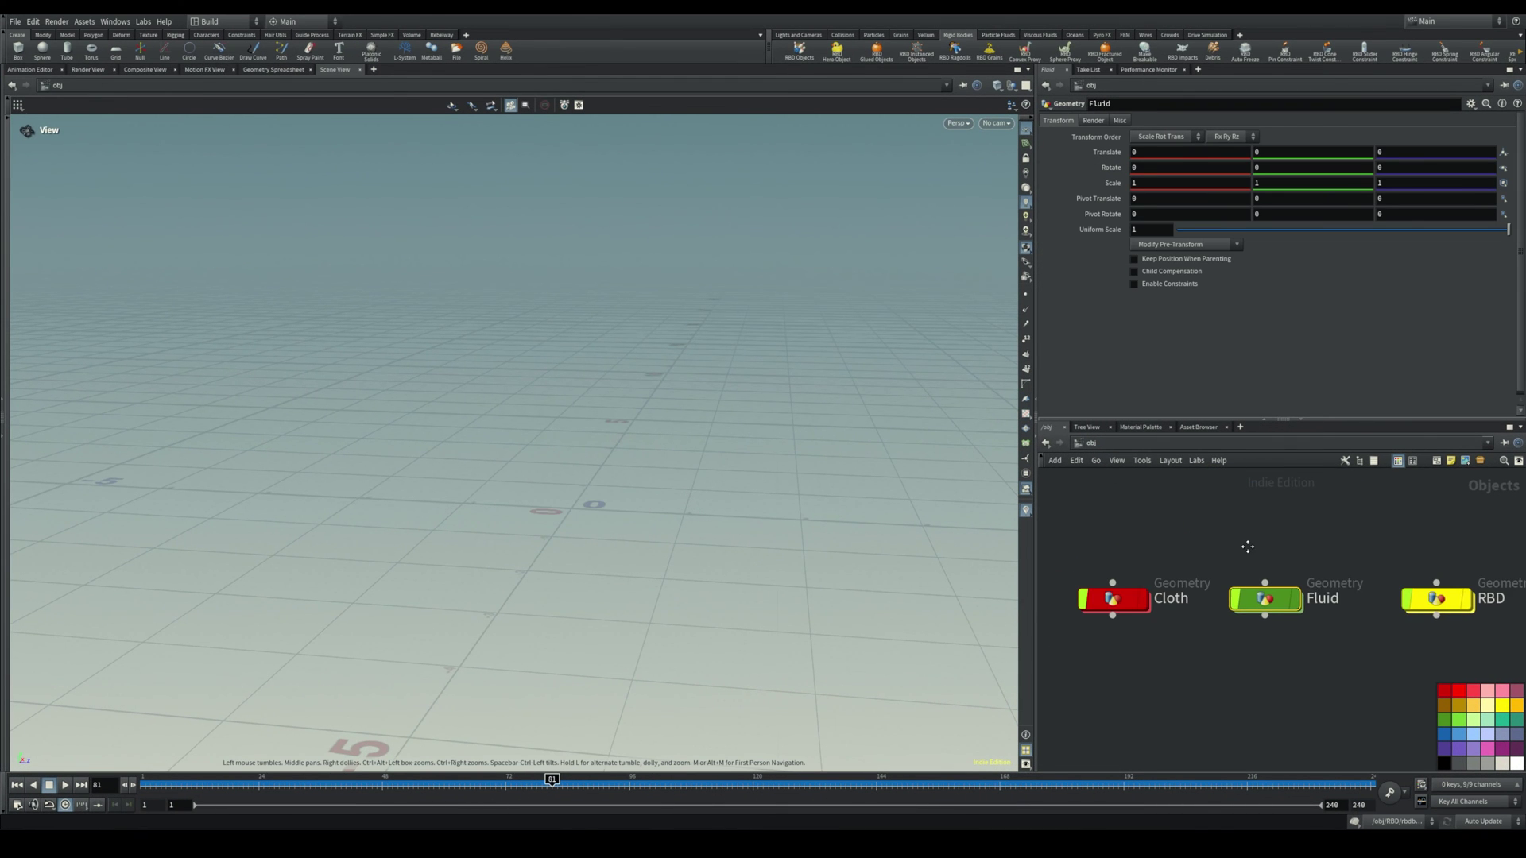
pyautogui.scroll(-1, 1239, 548)
pyautogui.moveTo(1195, 634); pyautogui.dragTo(1127, 618, button='middle')
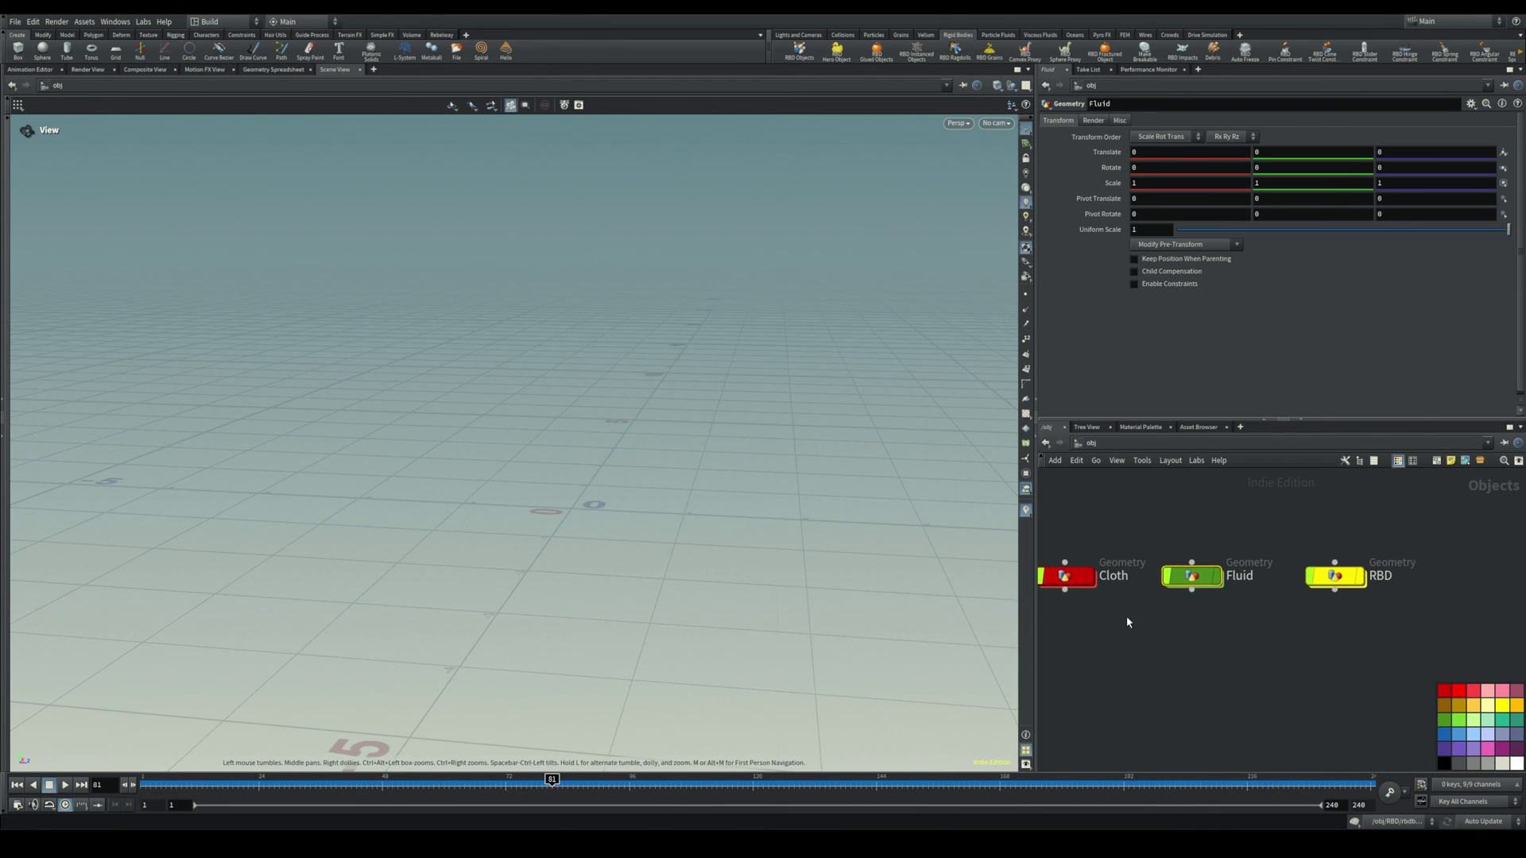
pyautogui.doubleClick(1336, 576)
pyautogui.scroll(-6, 656, 577)
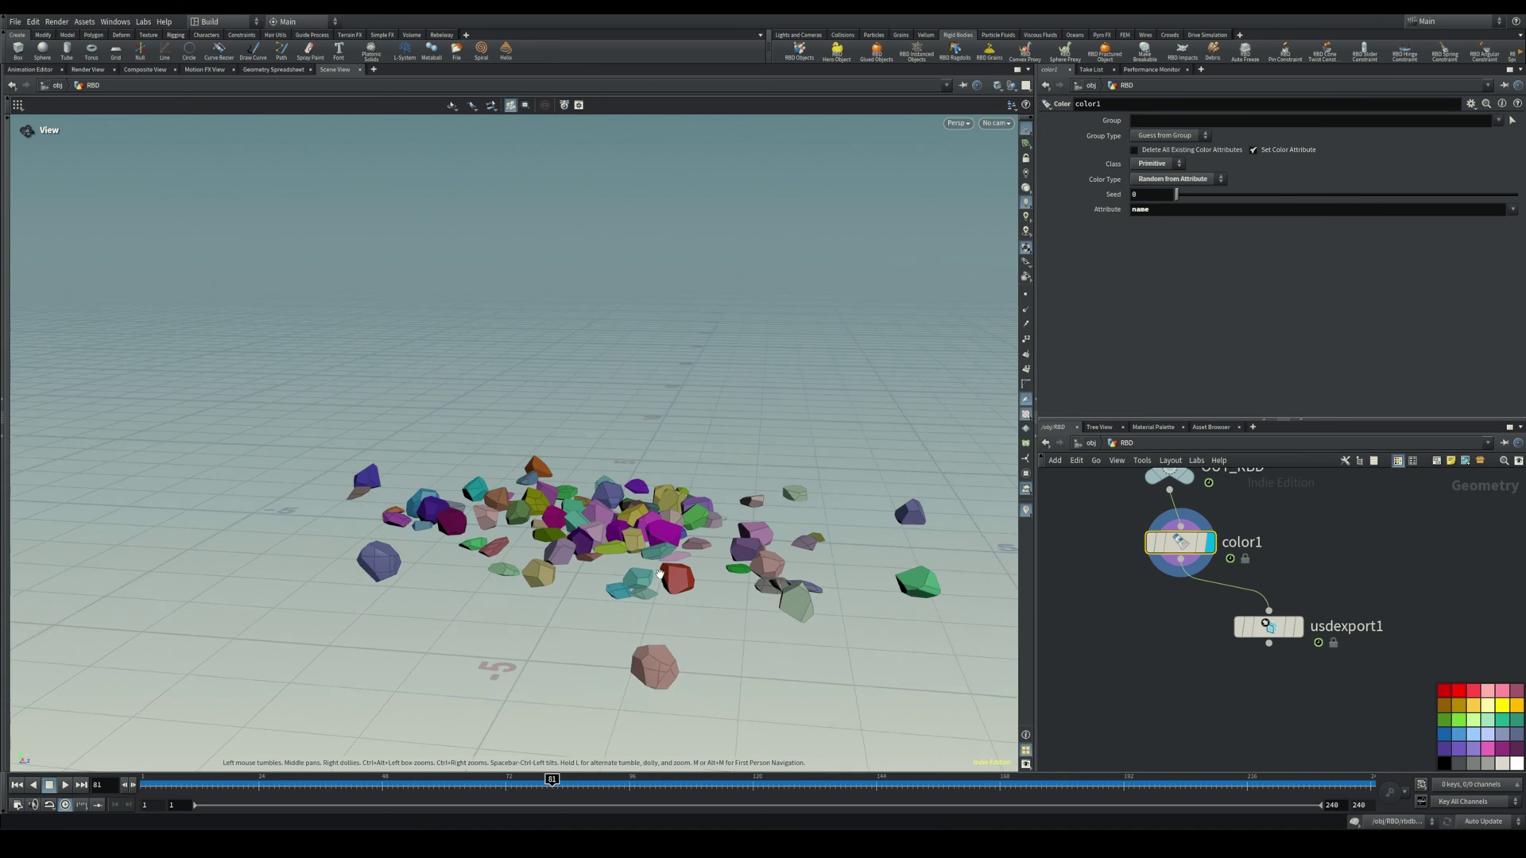
# - Play the RBD simulation from frame 1, pause it at frame 72 and show the usdexport1 node's export settings
pyautogui.moveTo(515, 791); pyautogui.dragTo(137, 756)
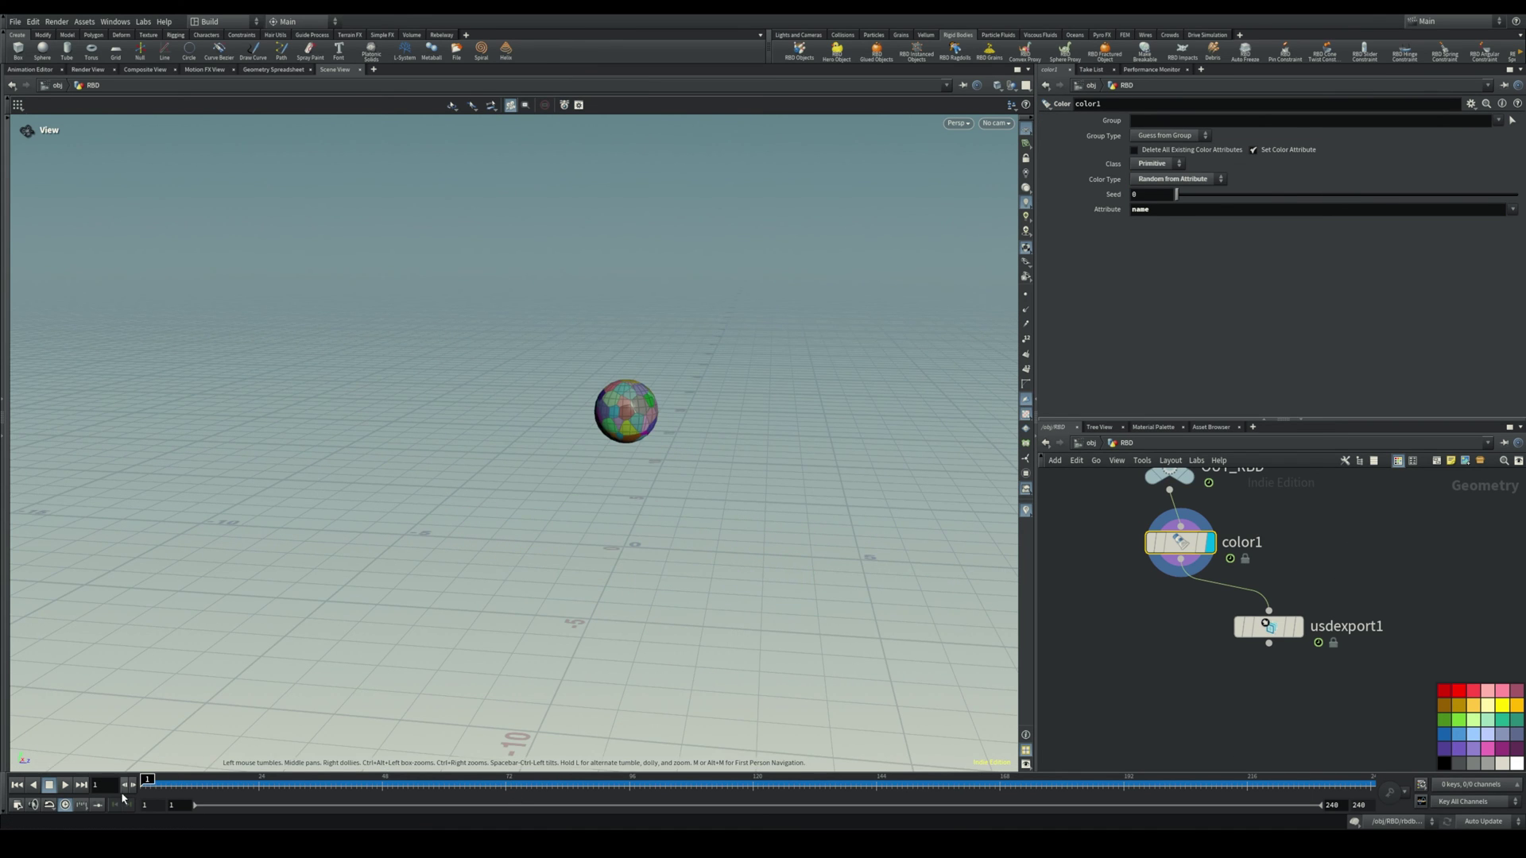
pyautogui.click(66, 786)
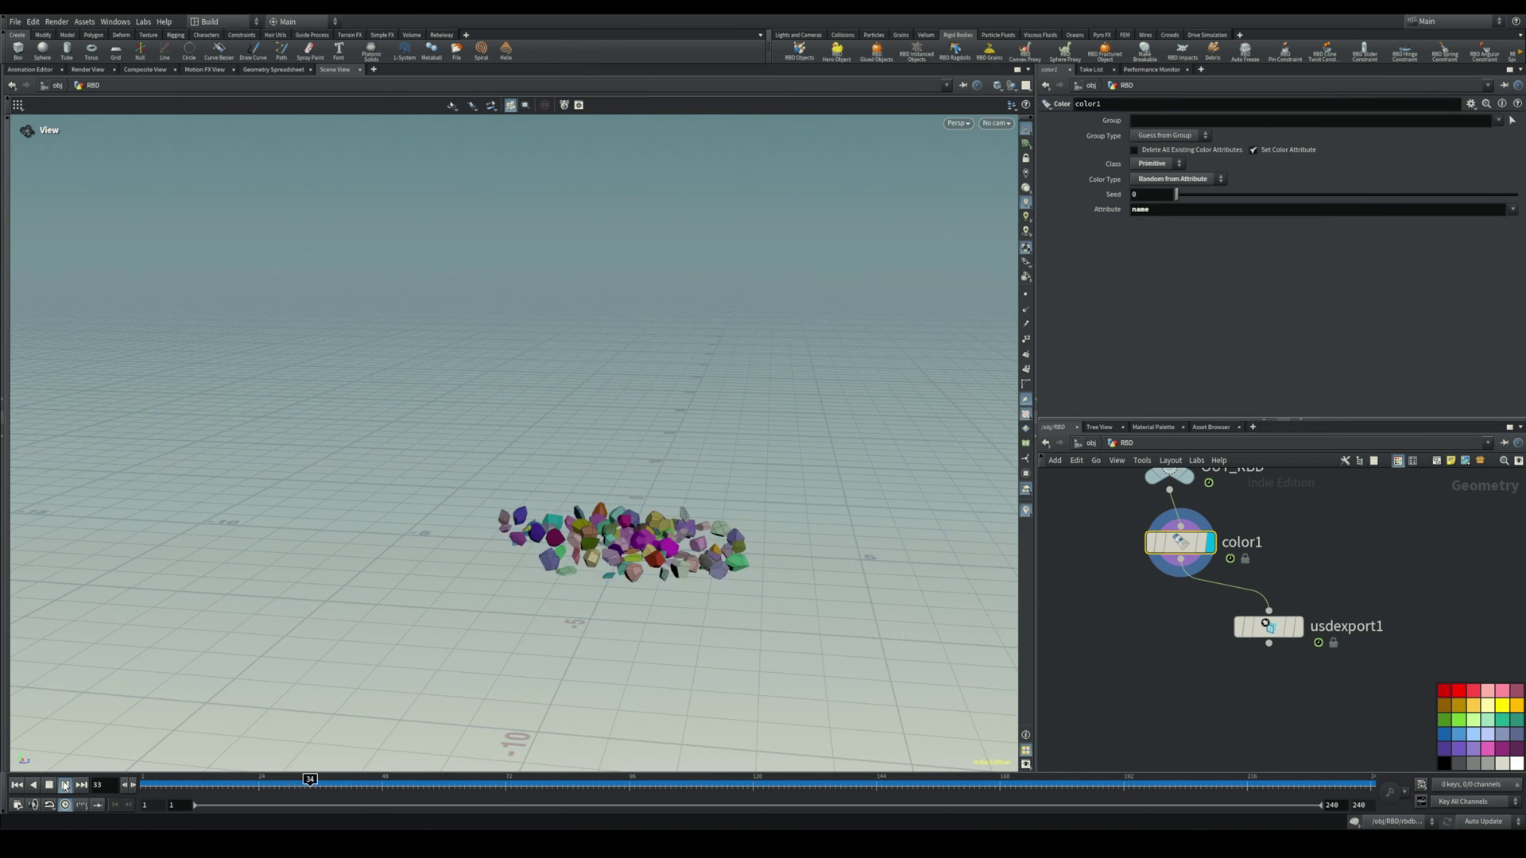
pyautogui.click(65, 785)
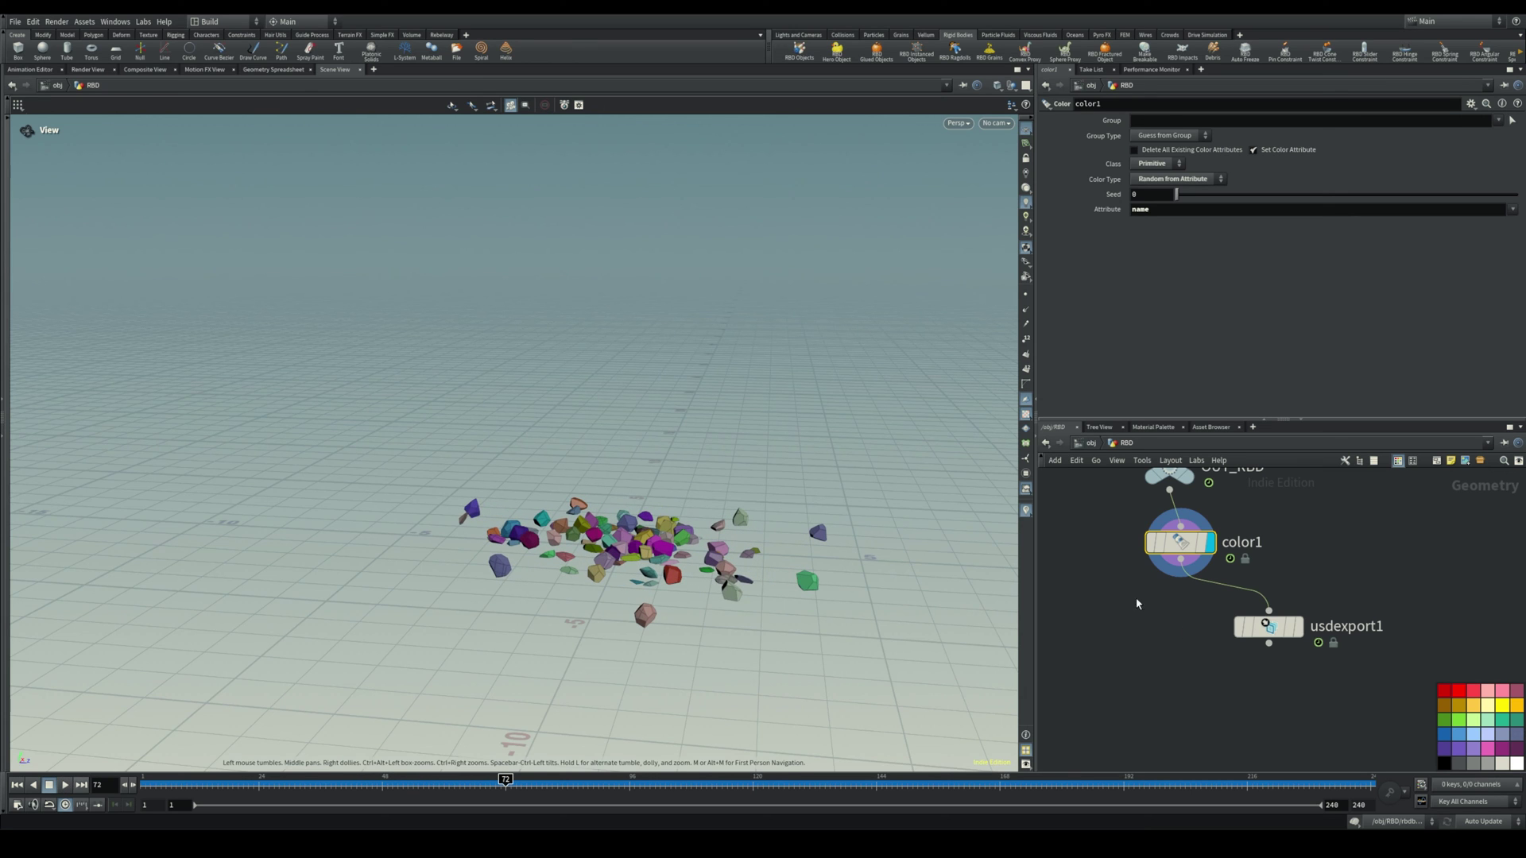
pyautogui.moveTo(1140, 623); pyautogui.dragTo(1090, 633, button='middle')
pyautogui.click(1229, 640)
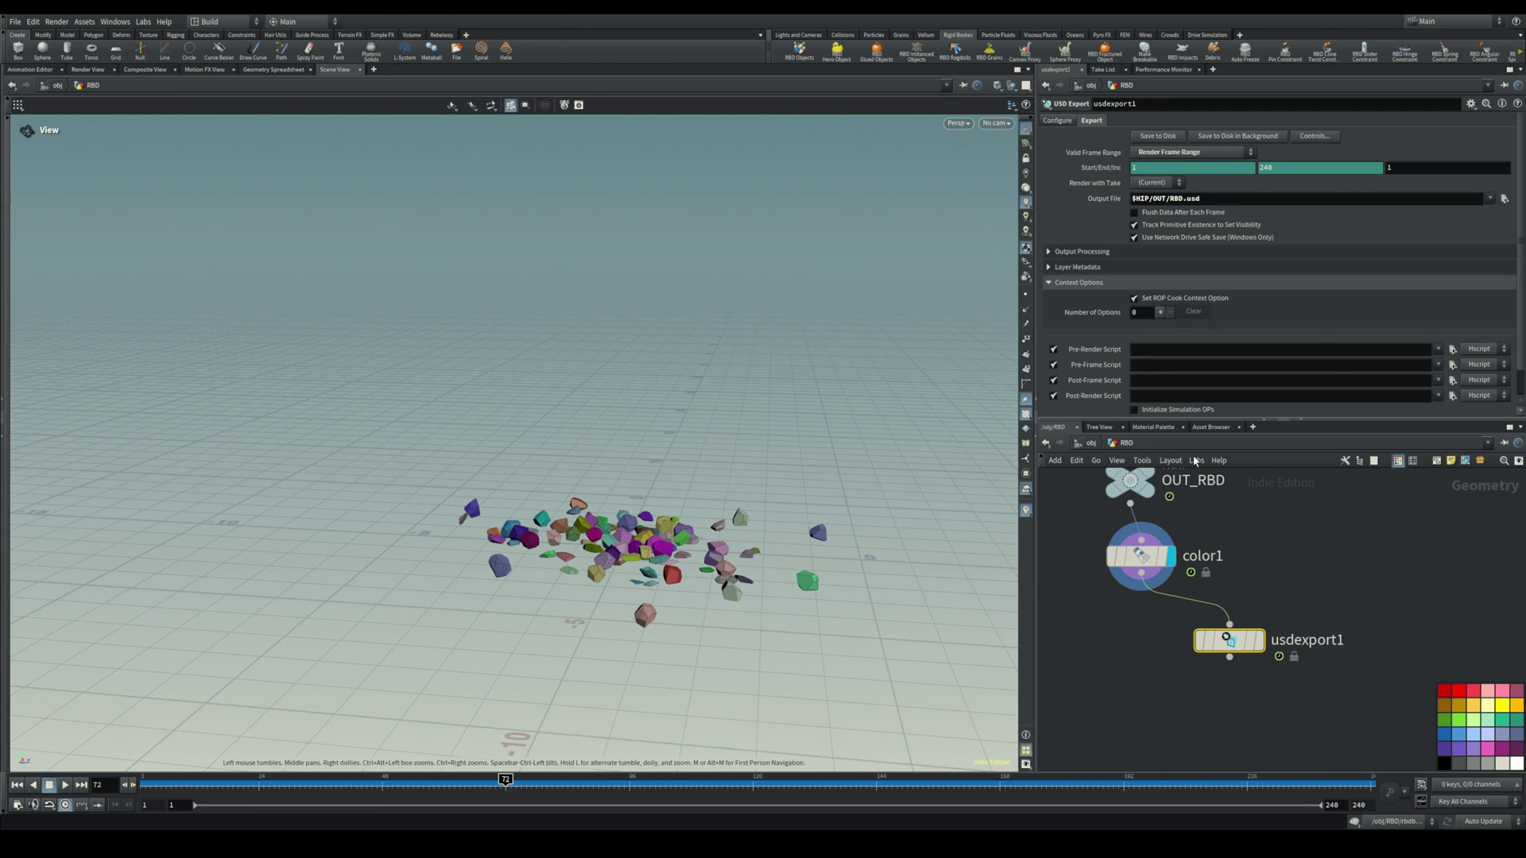
# - Open the Cloth geometry network and play its simulation from frame 1, pausing around frame 135
pyautogui.click(1089, 442)
pyautogui.doubleClick(1202, 574)
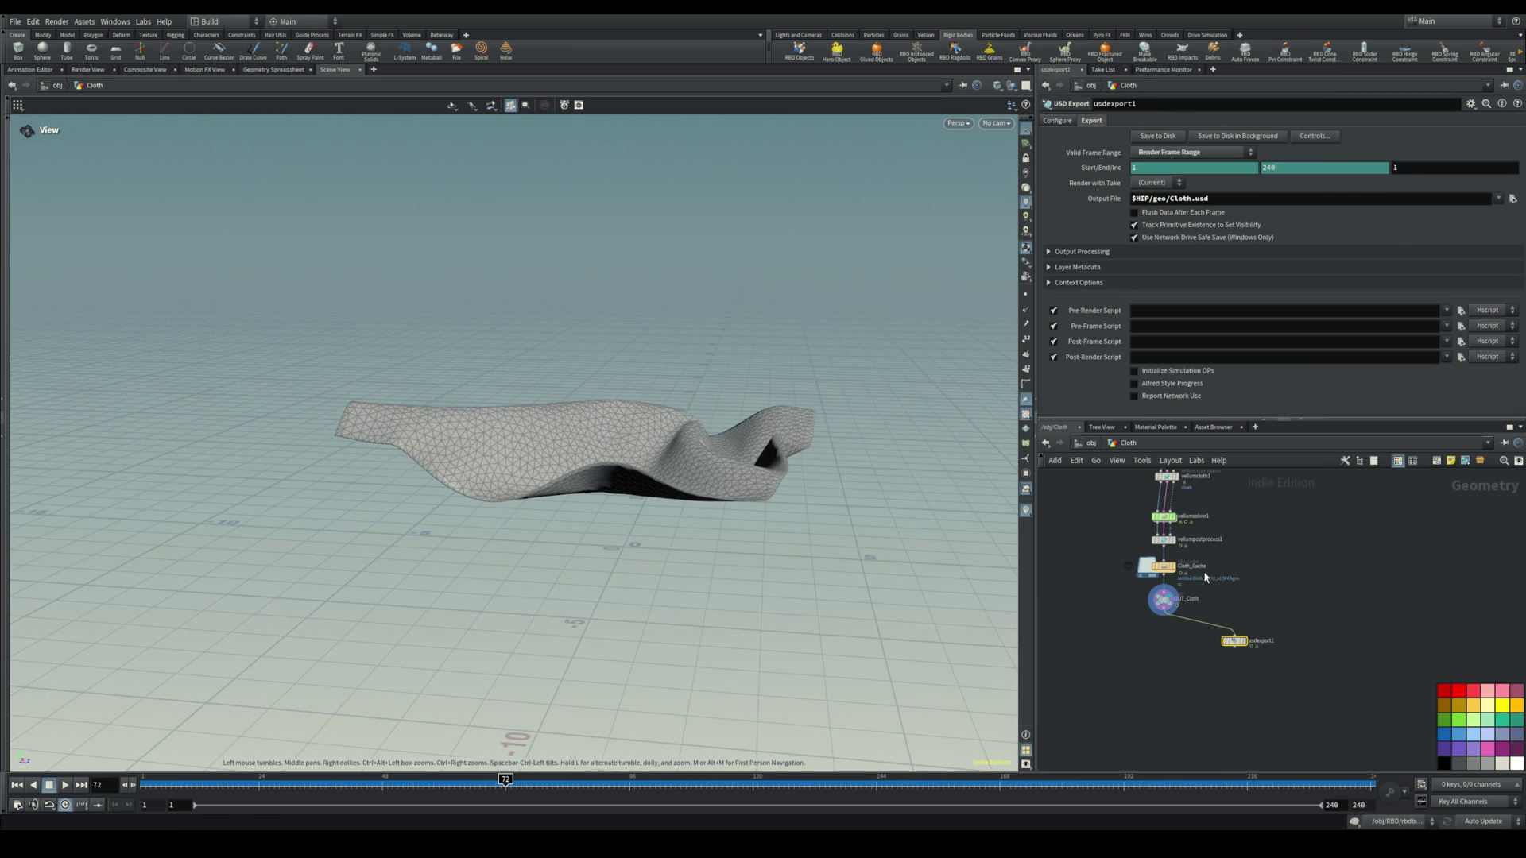
pyautogui.moveTo(262, 784); pyautogui.dragTo(100, 788)
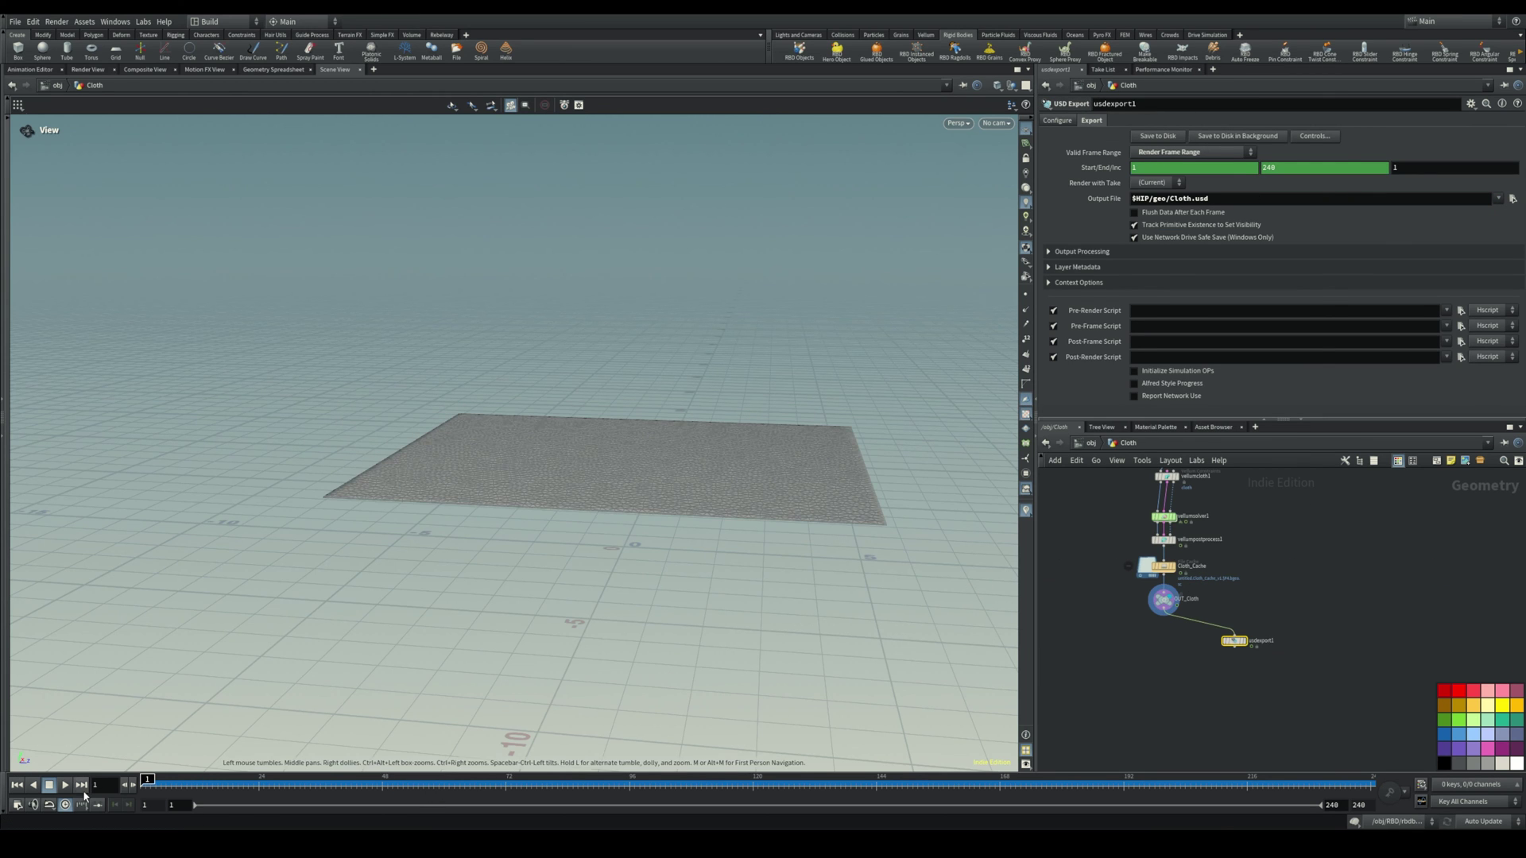
pyautogui.click(67, 786)
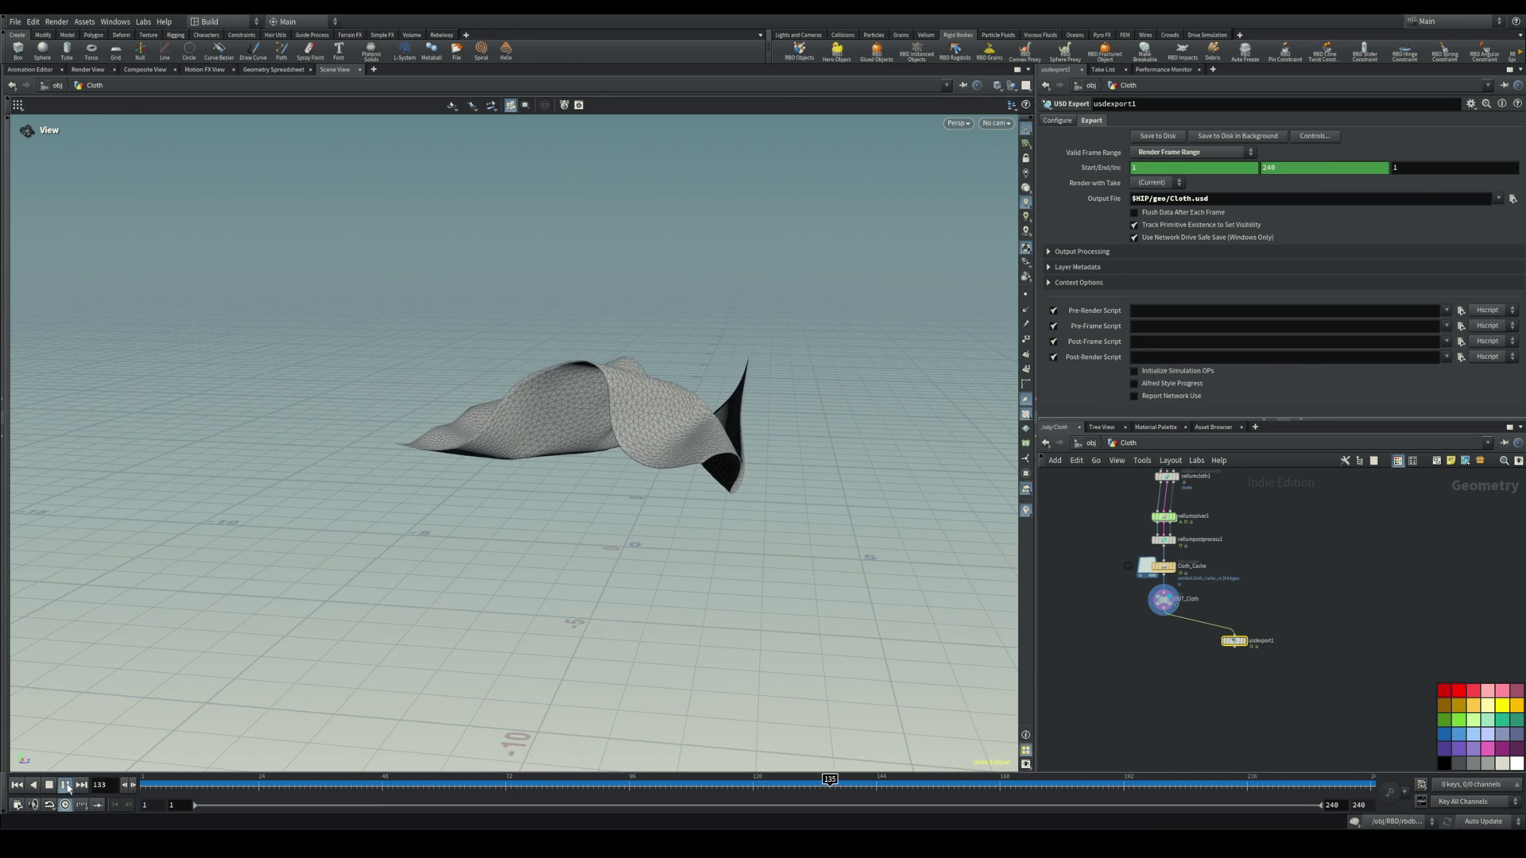
pyautogui.click(66, 786)
pyautogui.press('f')
pyautogui.moveTo(1300, 640); pyautogui.dragTo(1140, 705, button='middle')
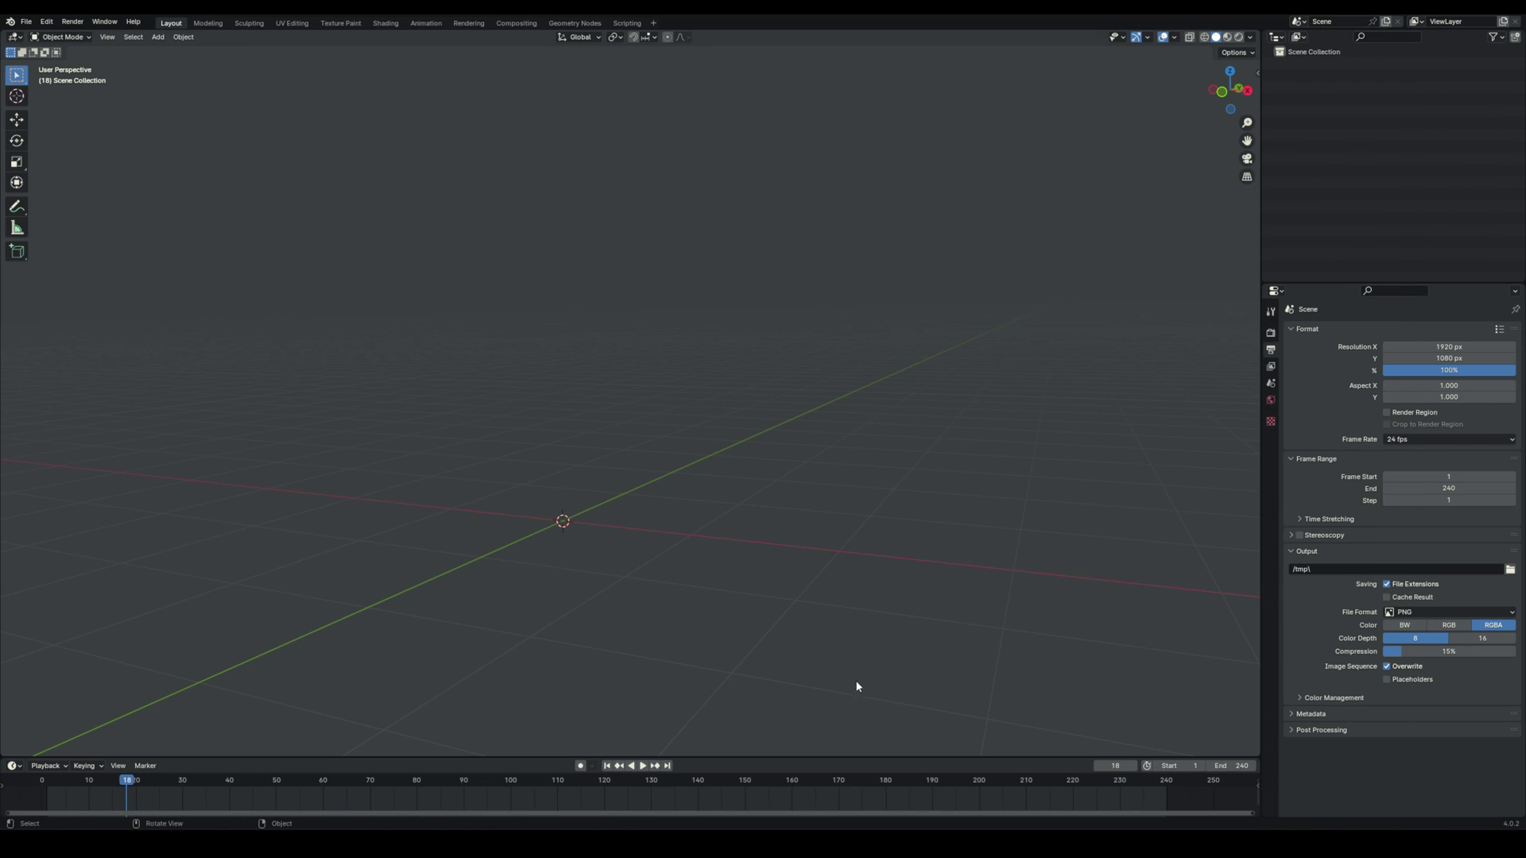
# - Switch to Blender and import Cloth.usd from the OUT folder as Universal Scene Description
pyautogui.click(26, 22)
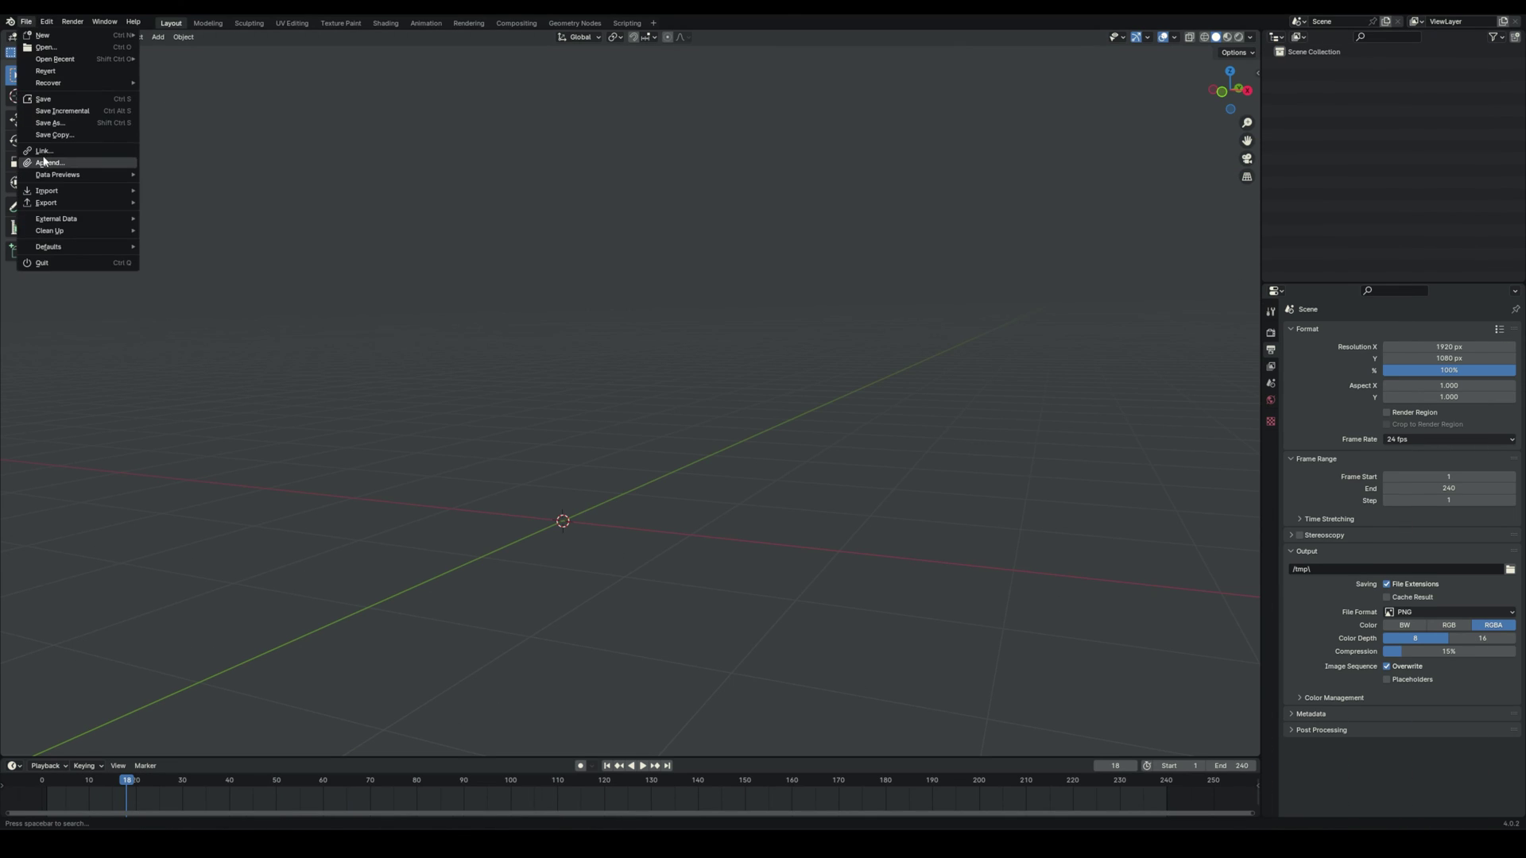
pyautogui.moveTo(47, 191)
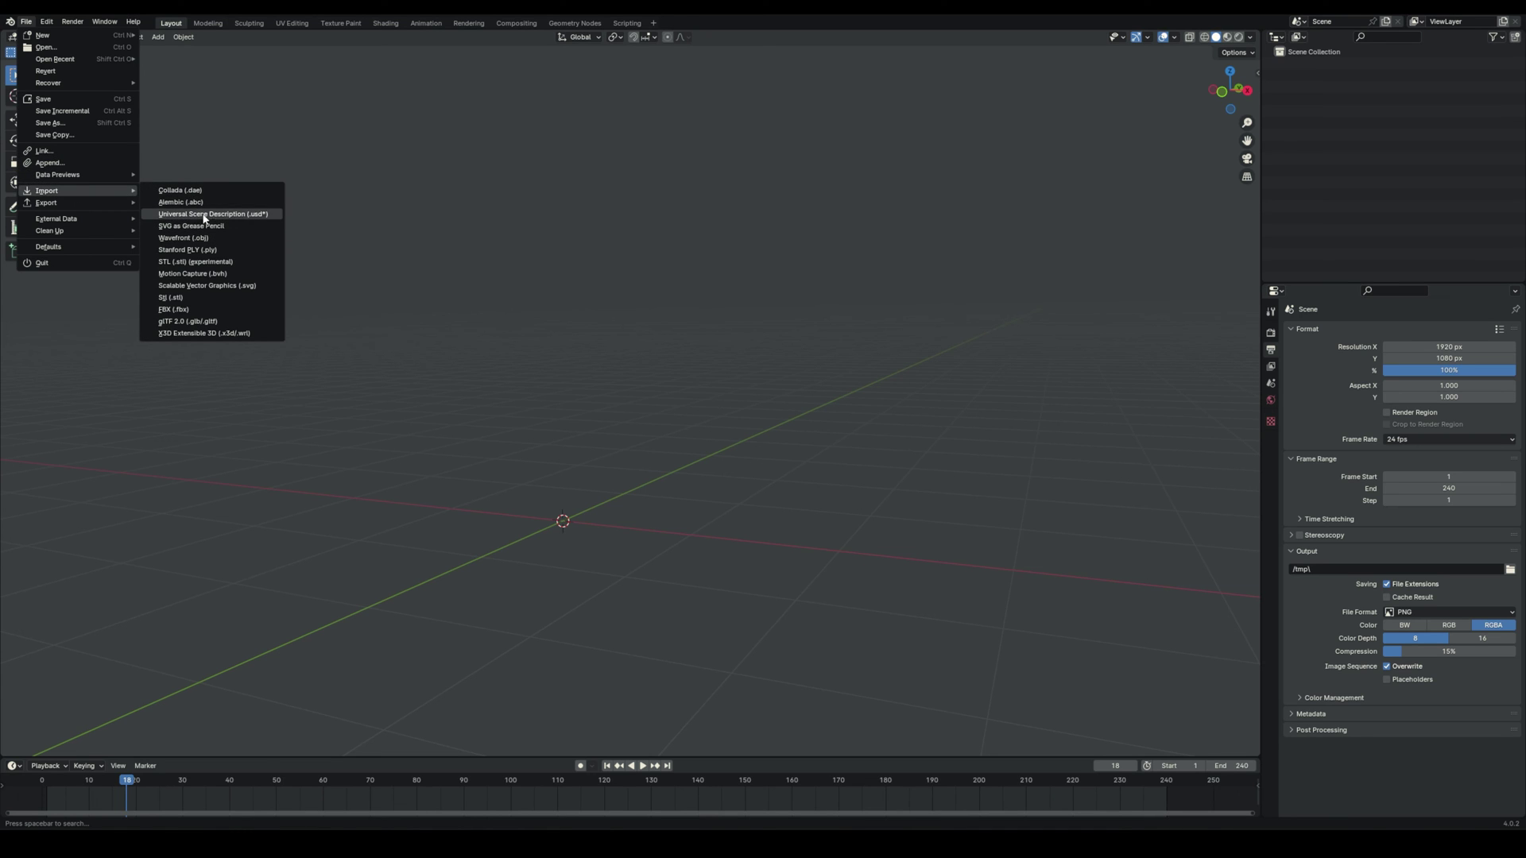
pyautogui.click(204, 215)
pyautogui.click(659, 316)
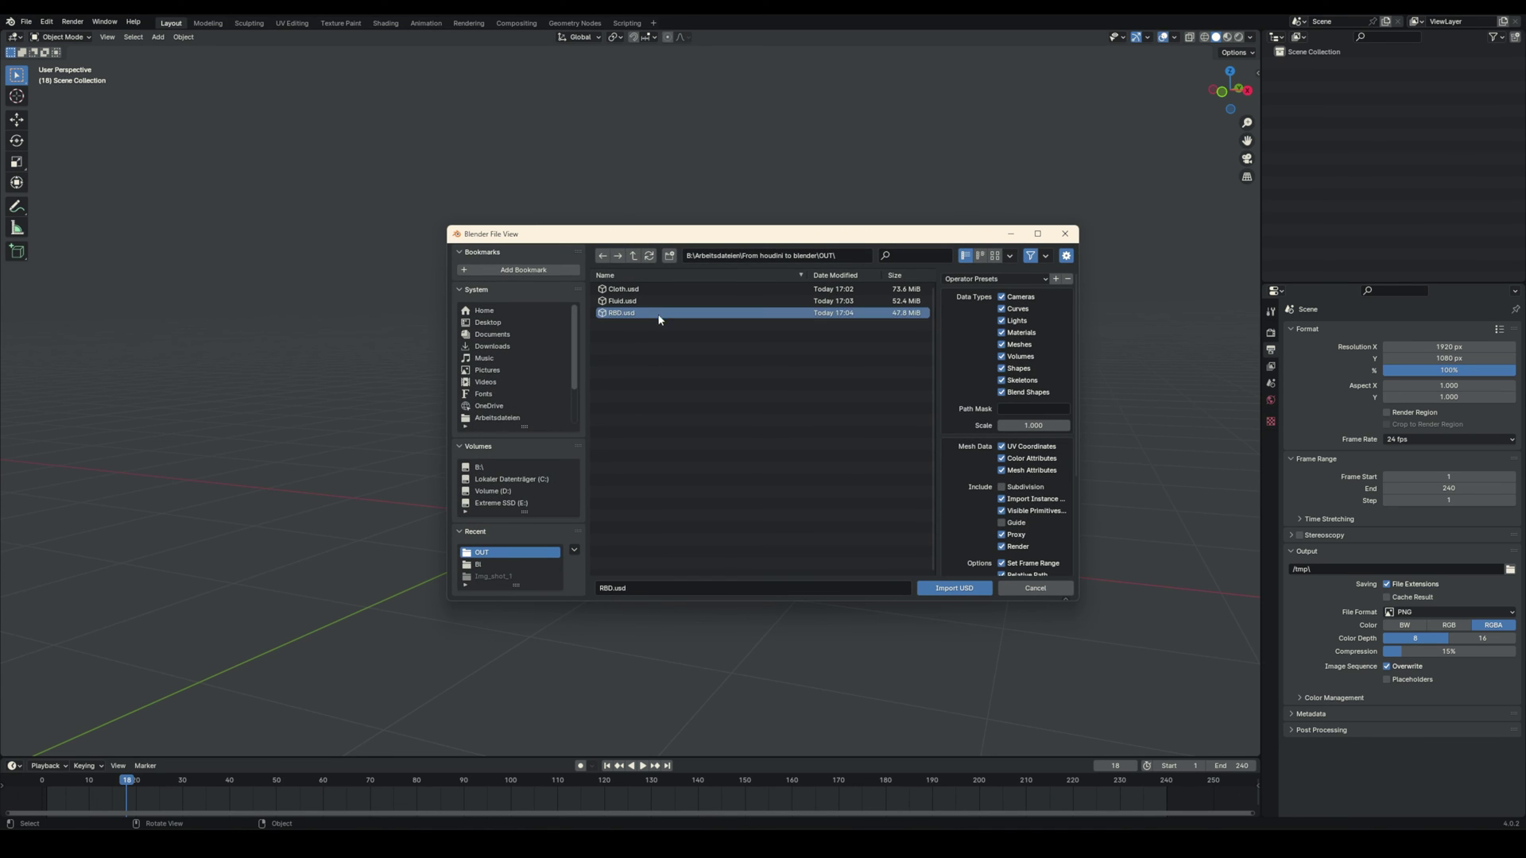
pyautogui.press('Up')
pyautogui.press('Up')
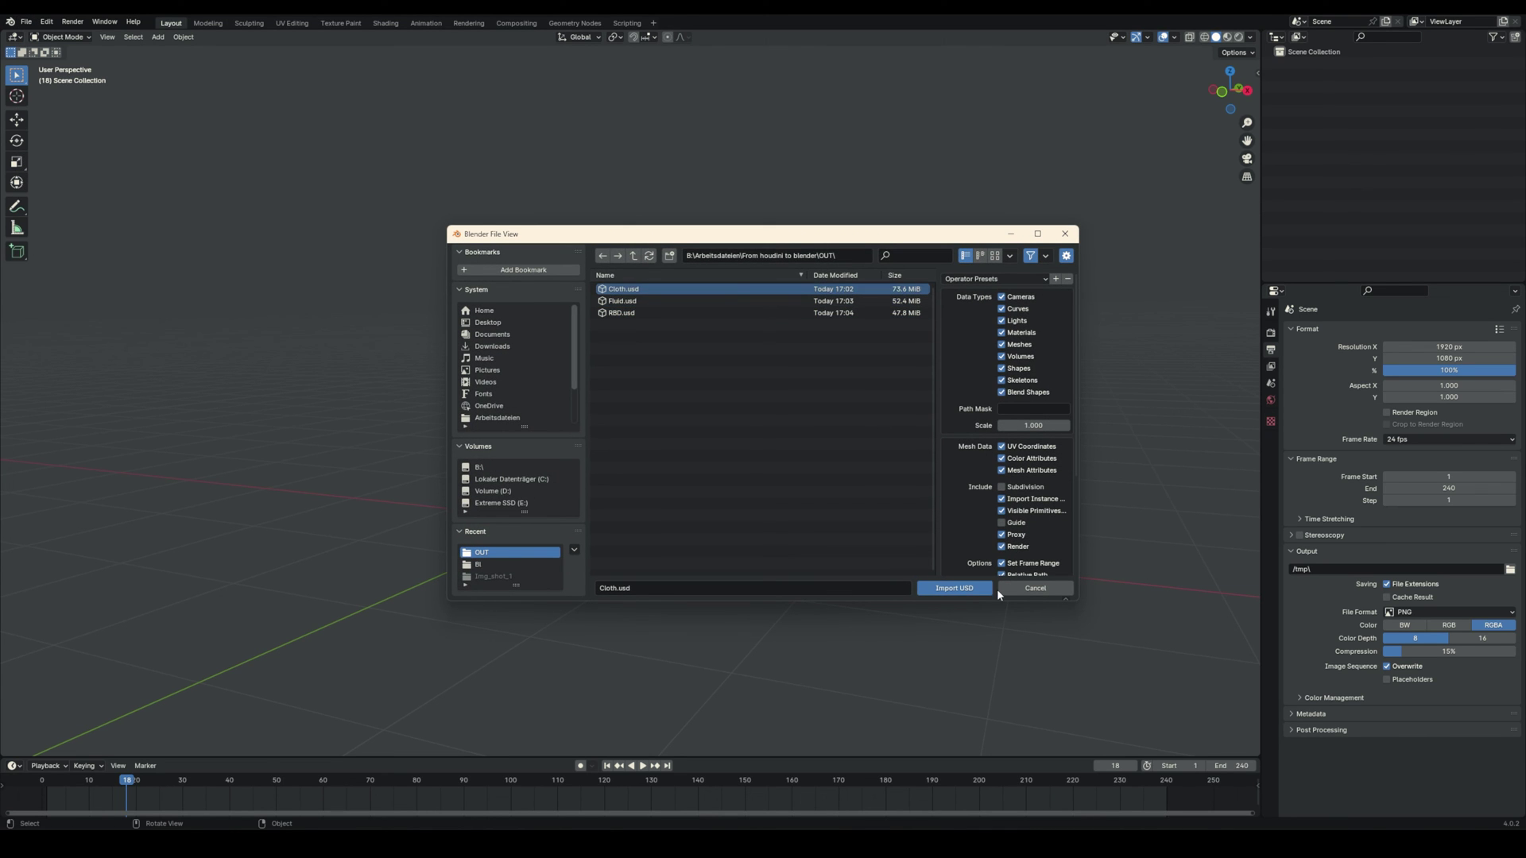
pyautogui.click(956, 589)
# - View the whole imported cloth from above and play its animation from the start of the timeline
pyautogui.scroll(-18, 730, 558)
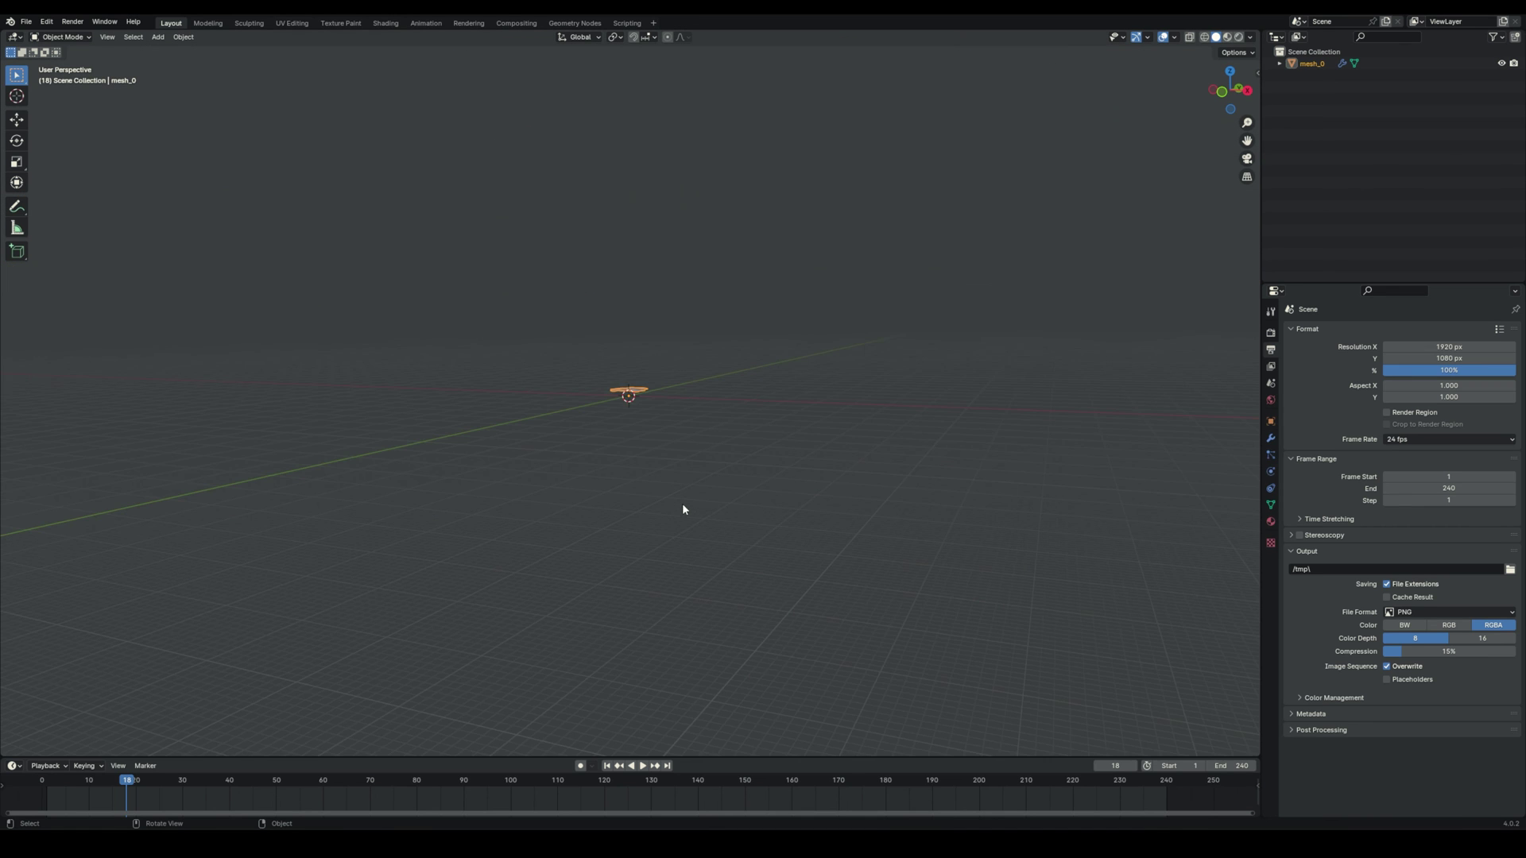
pyautogui.scroll(11, 634, 418)
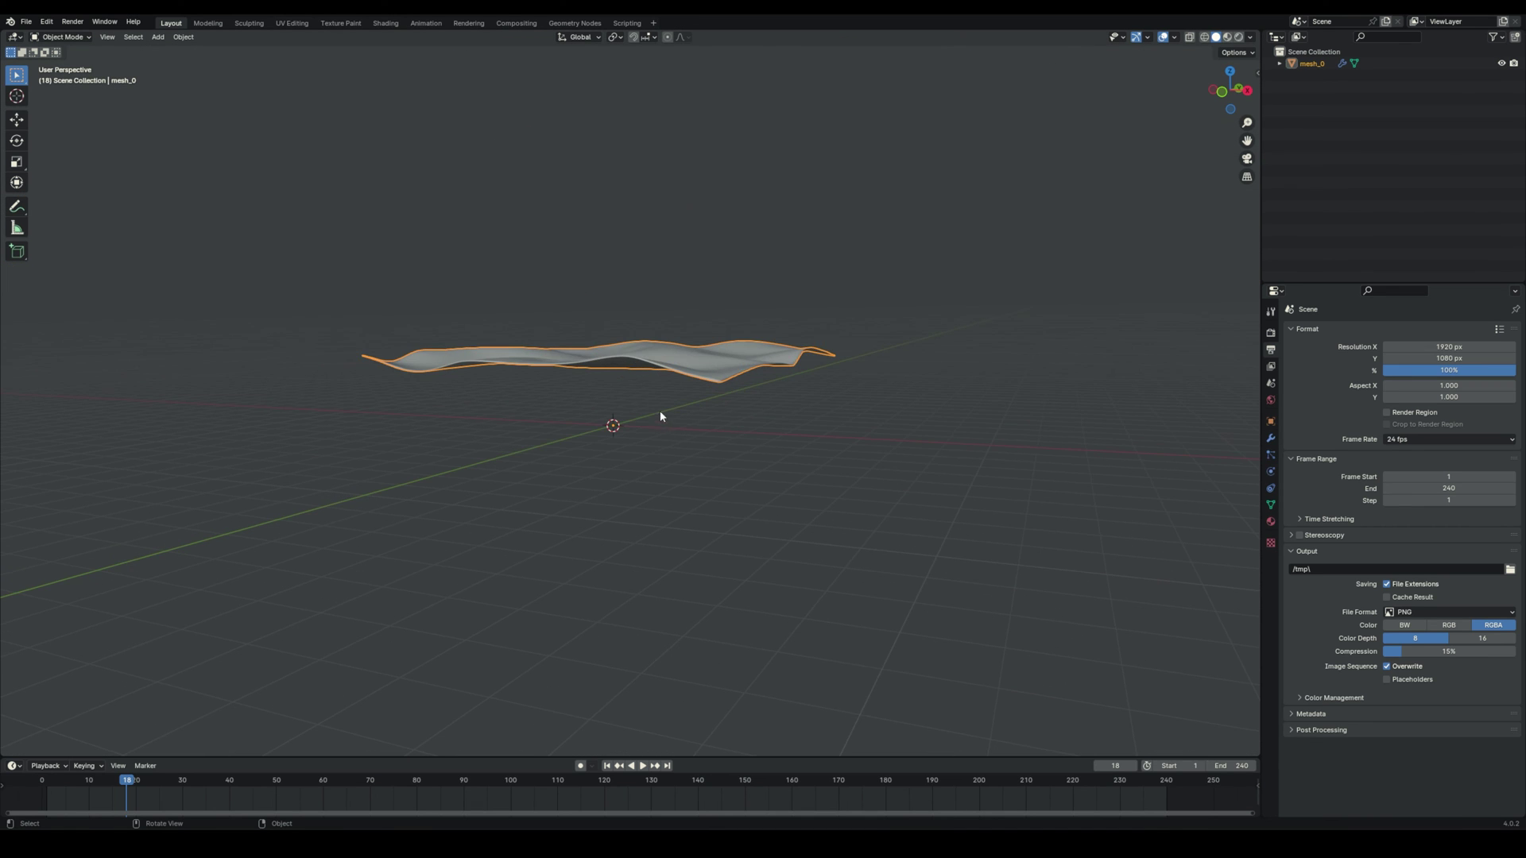
pyautogui.moveTo(660, 415); pyautogui.dragTo(597, 541, button='middle')
pyautogui.moveTo(129, 782); pyautogui.dragTo(47, 783)
pyautogui.click(642, 765)
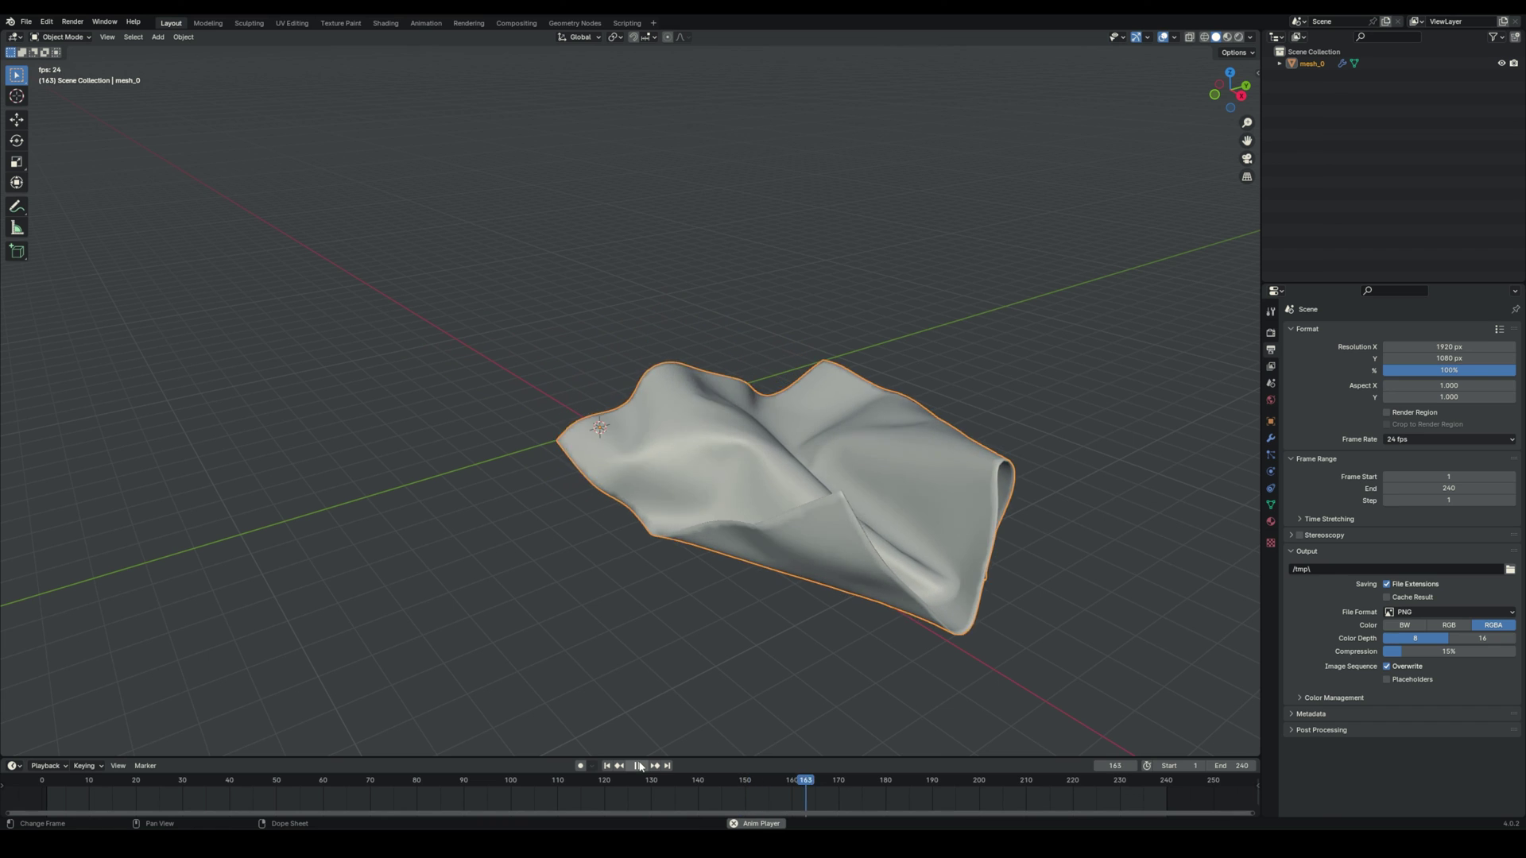
pyautogui.click(641, 766)
# - Delete the cloth mesh at frame 0 and import RBD.usd from the OUT folder as Universal Scene Description
pyautogui.moveTo(590, 781); pyautogui.dragTo(524, 782)
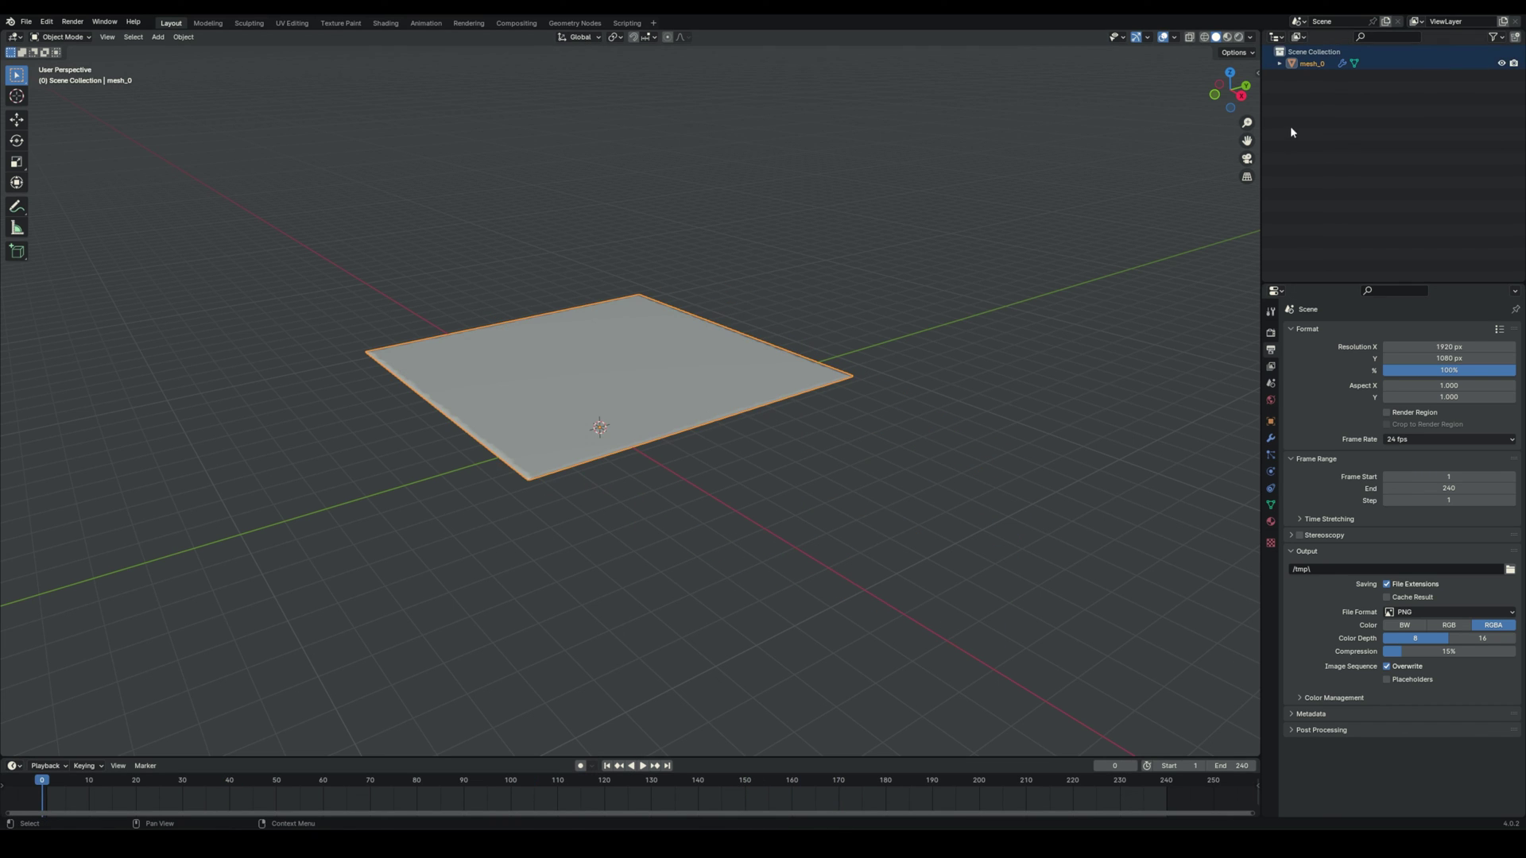
pyautogui.press('Delete')
pyautogui.click(27, 22)
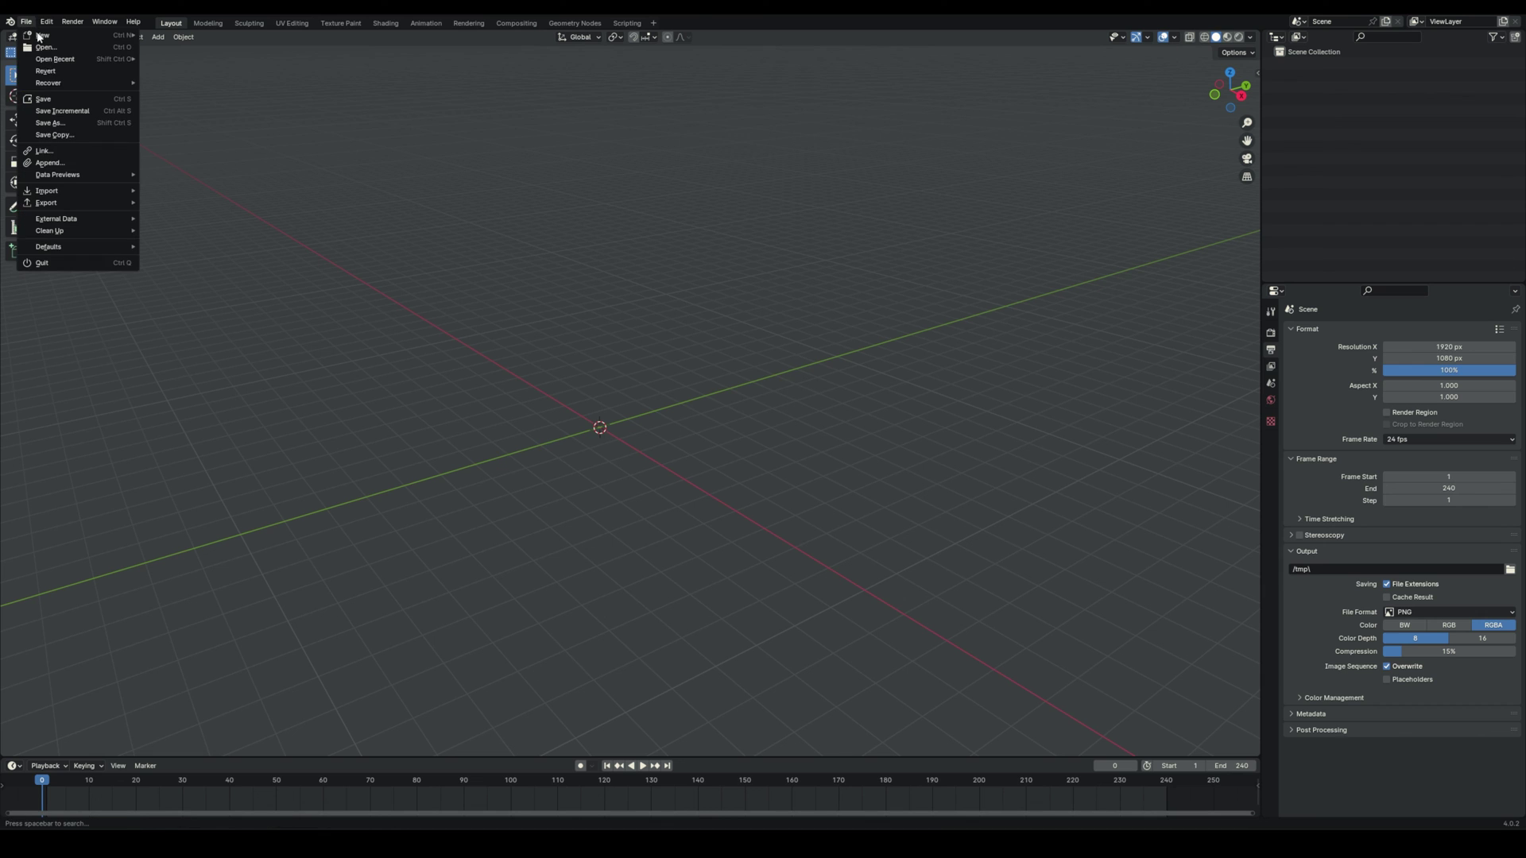
pyautogui.moveTo(55, 193)
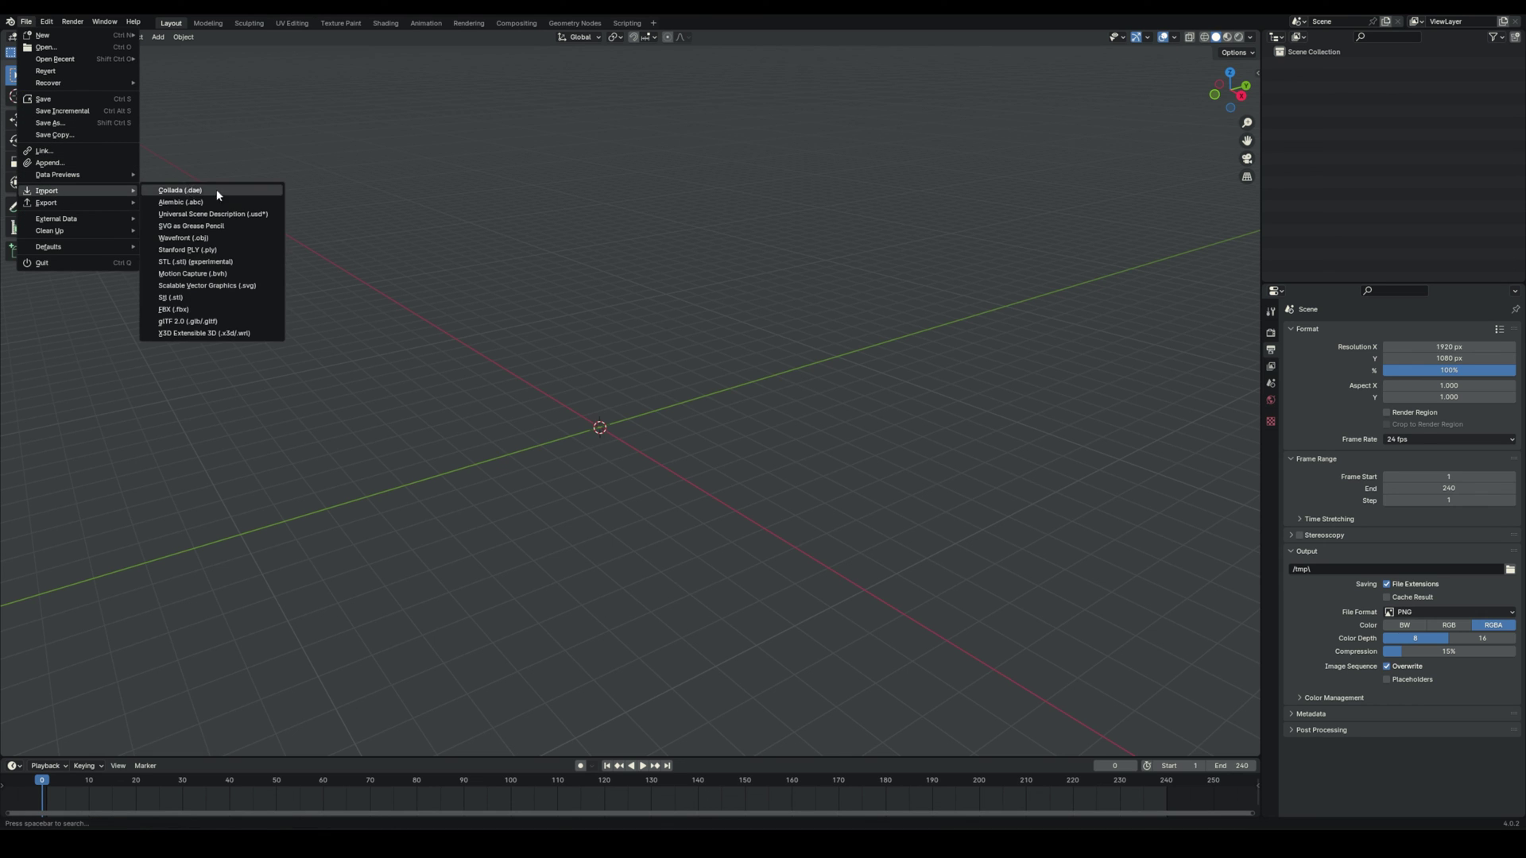
pyautogui.click(209, 213)
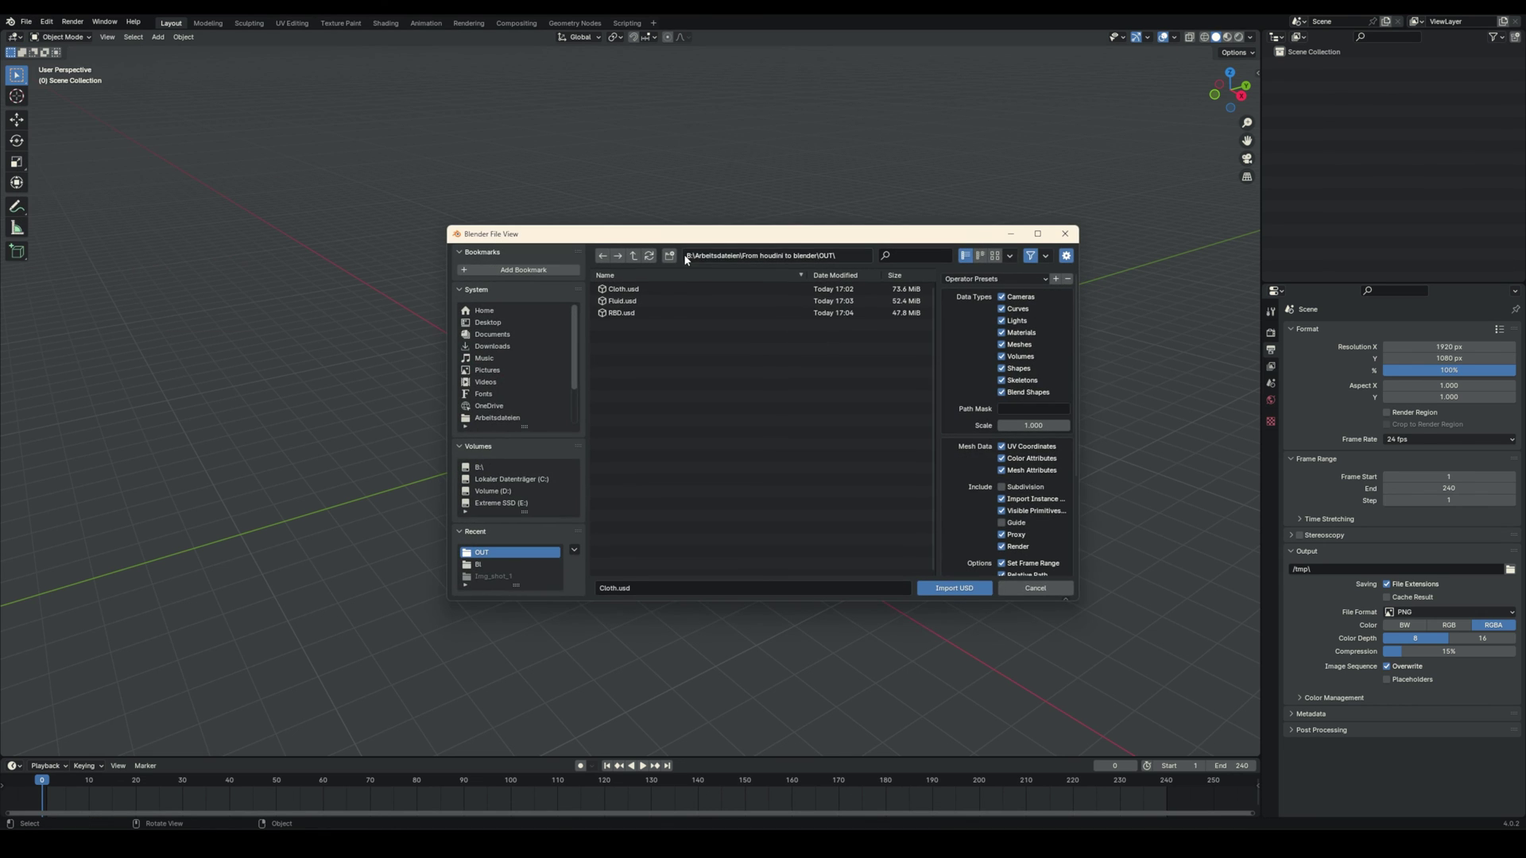
pyautogui.click(635, 313)
pyautogui.click(954, 589)
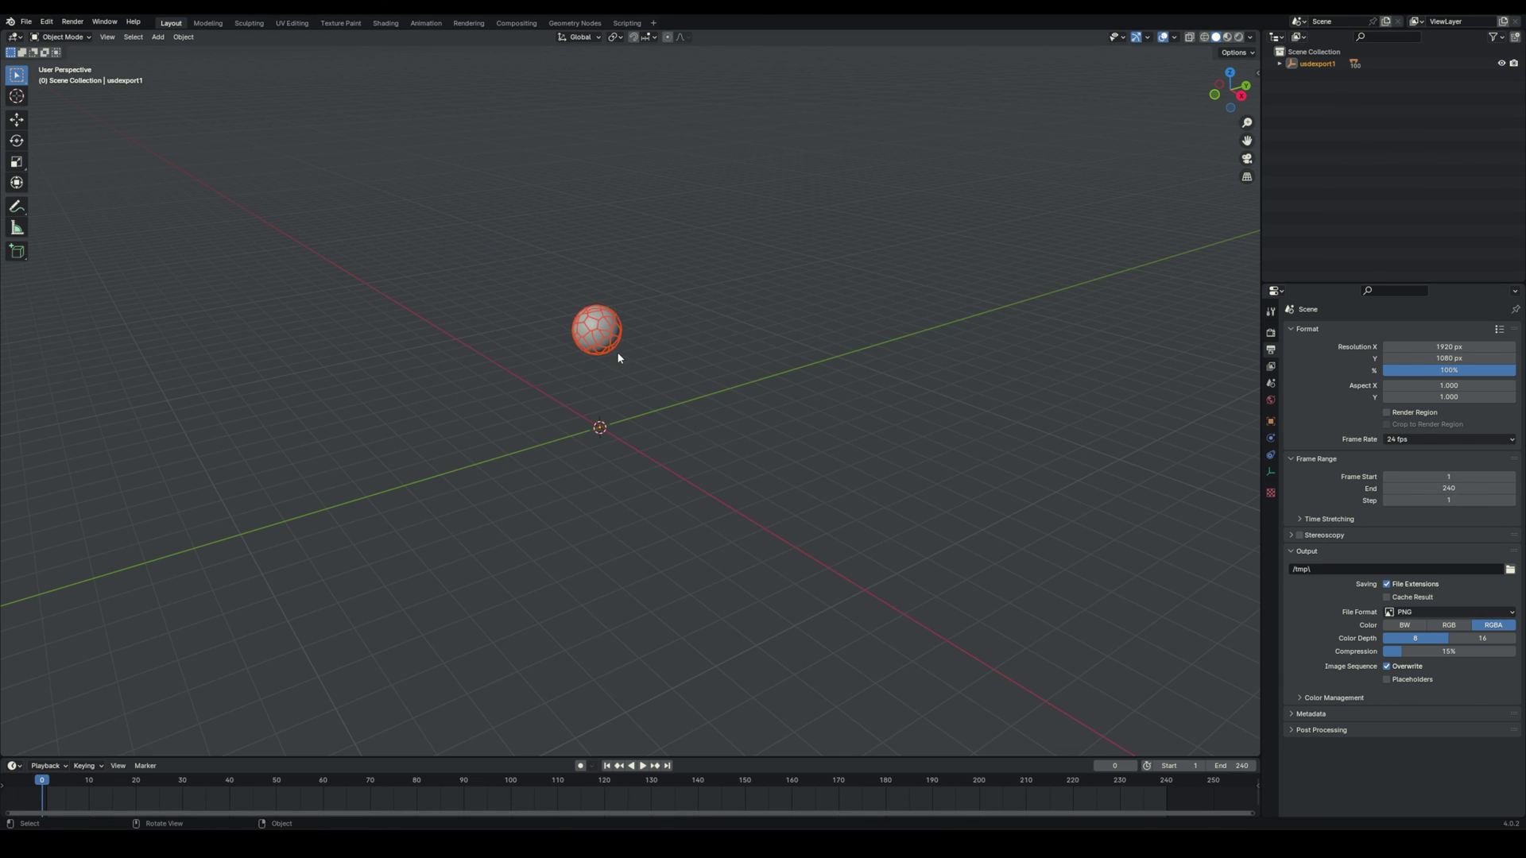
# - Deselect the RBD pieces, switch the viewport to Material Preview shading and play the shatter up to frame 73
pyautogui.click(1356, 195)
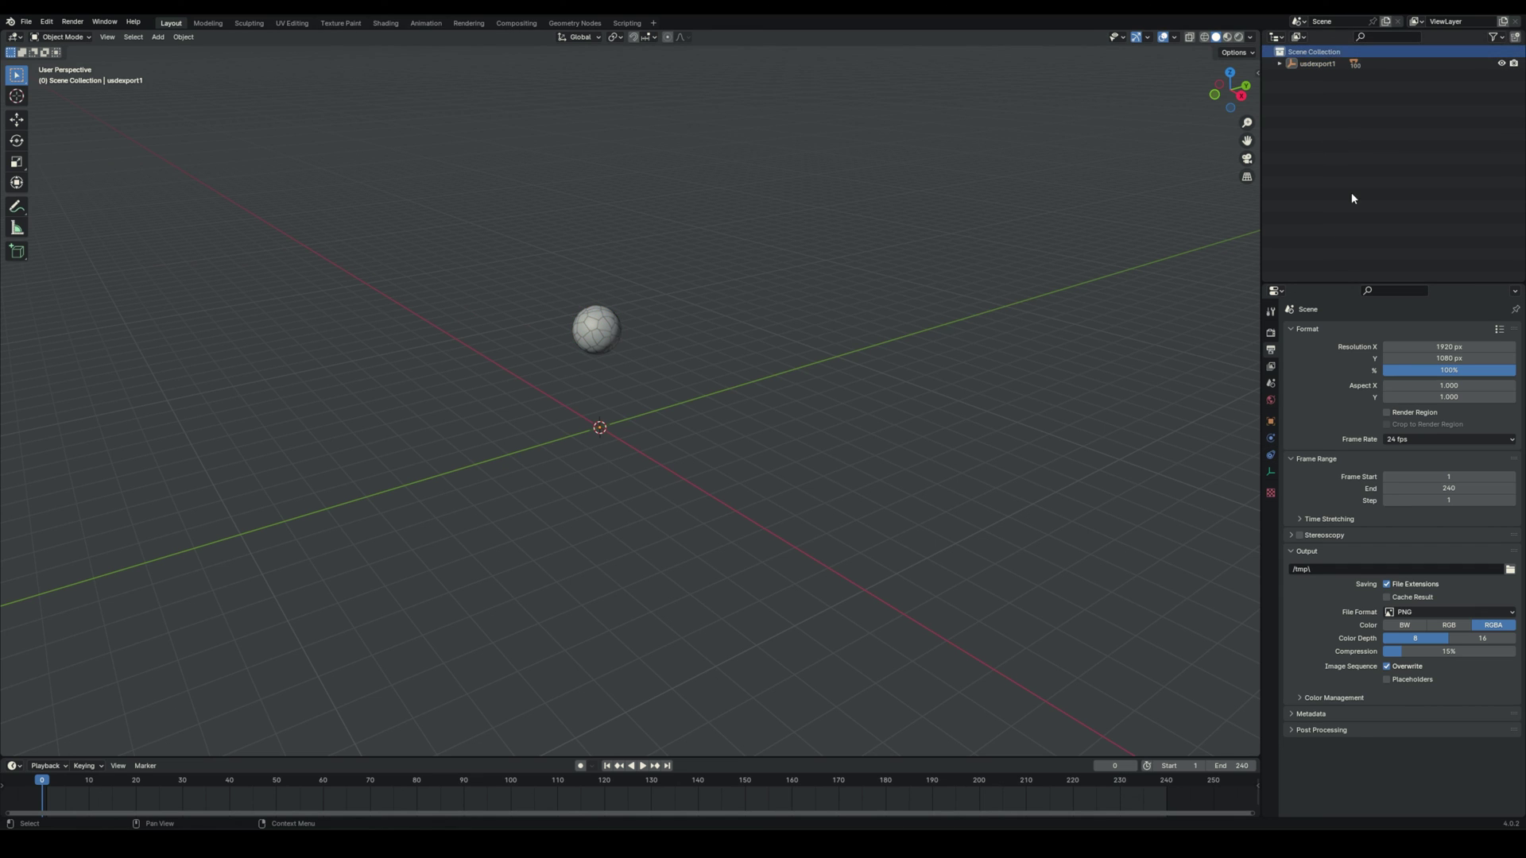
pyautogui.click(1228, 37)
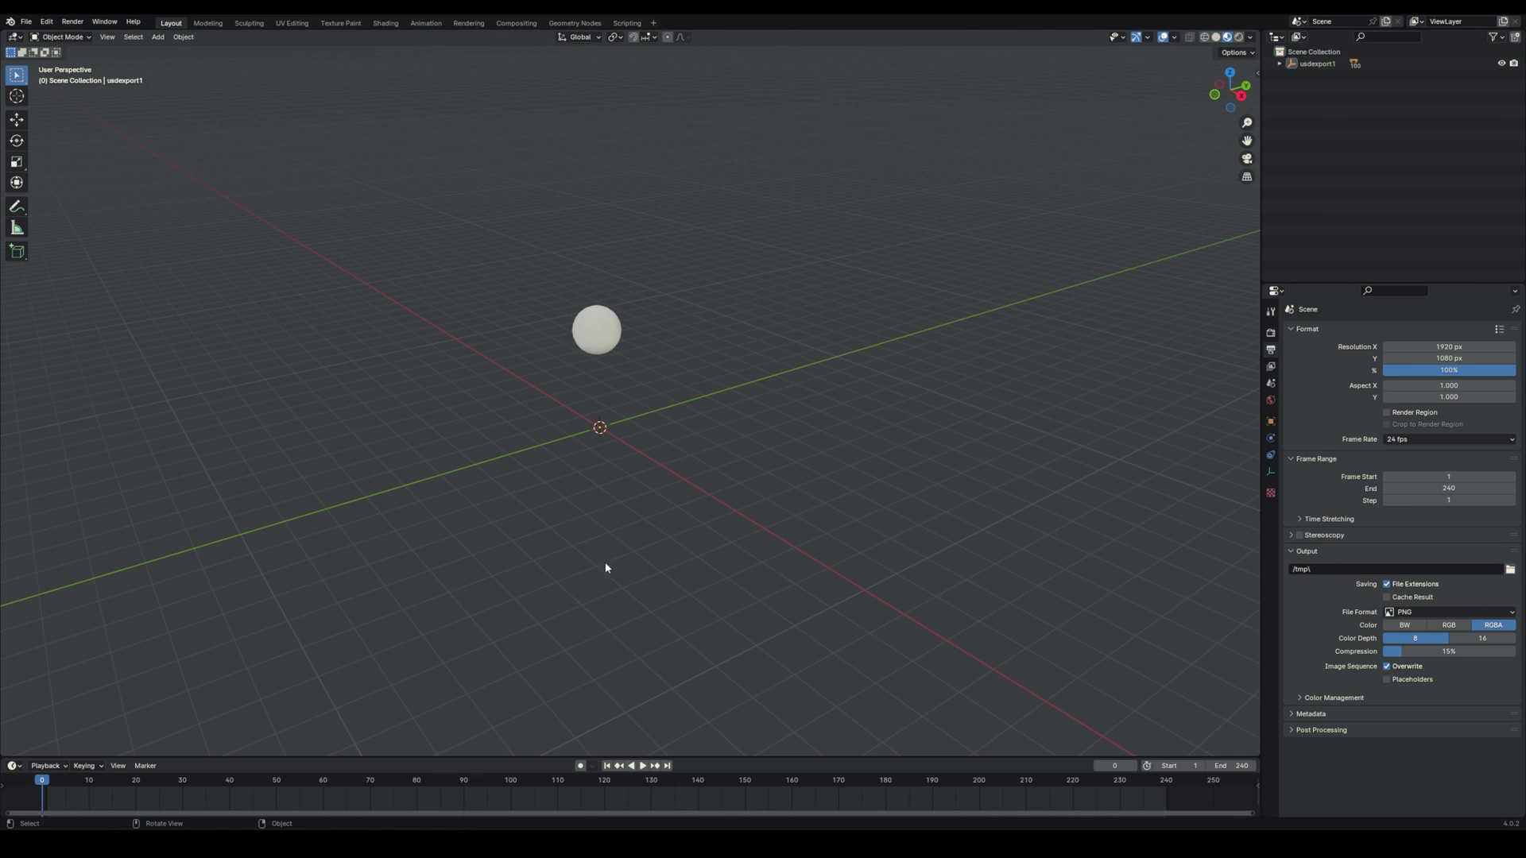
pyautogui.click(643, 766)
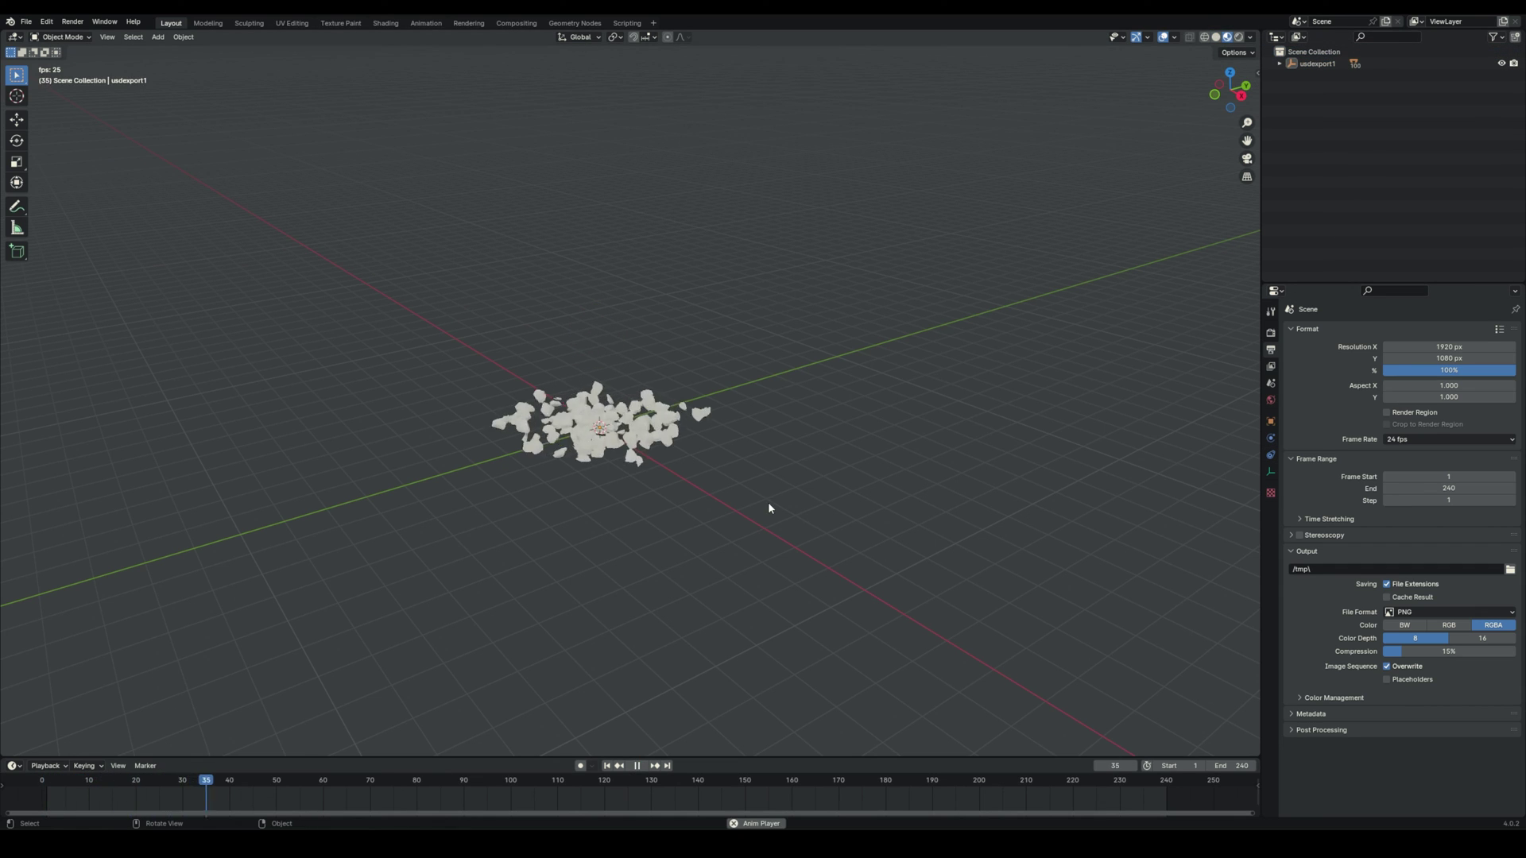
pyautogui.click(637, 766)
pyautogui.scroll(6, 578, 493)
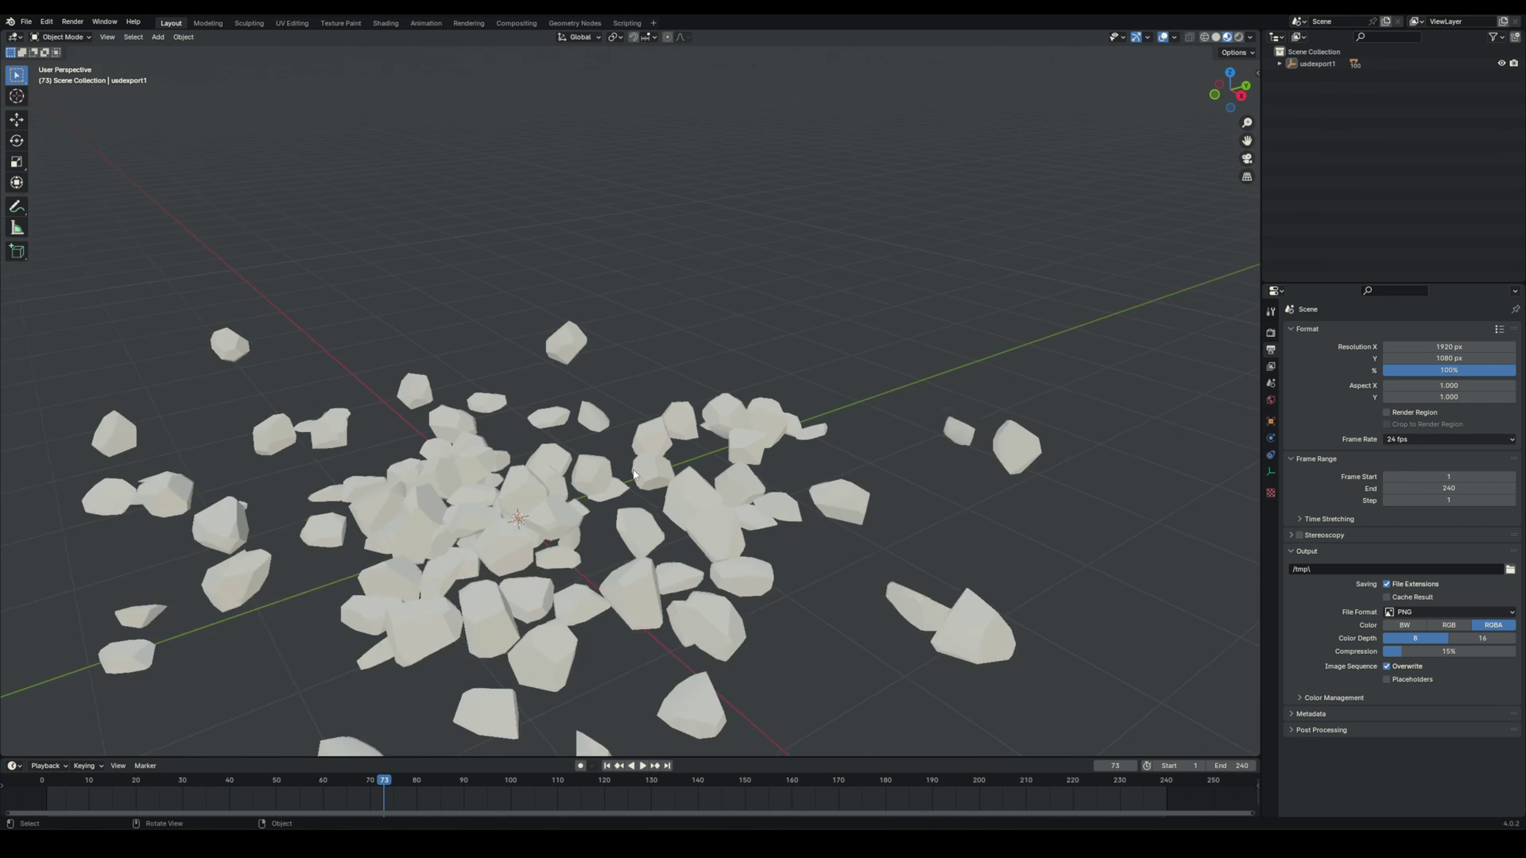
pyautogui.scroll(-1, 577, 493)
pyautogui.moveTo(577, 492); pyautogui.dragTo(571, 746, button='middle')
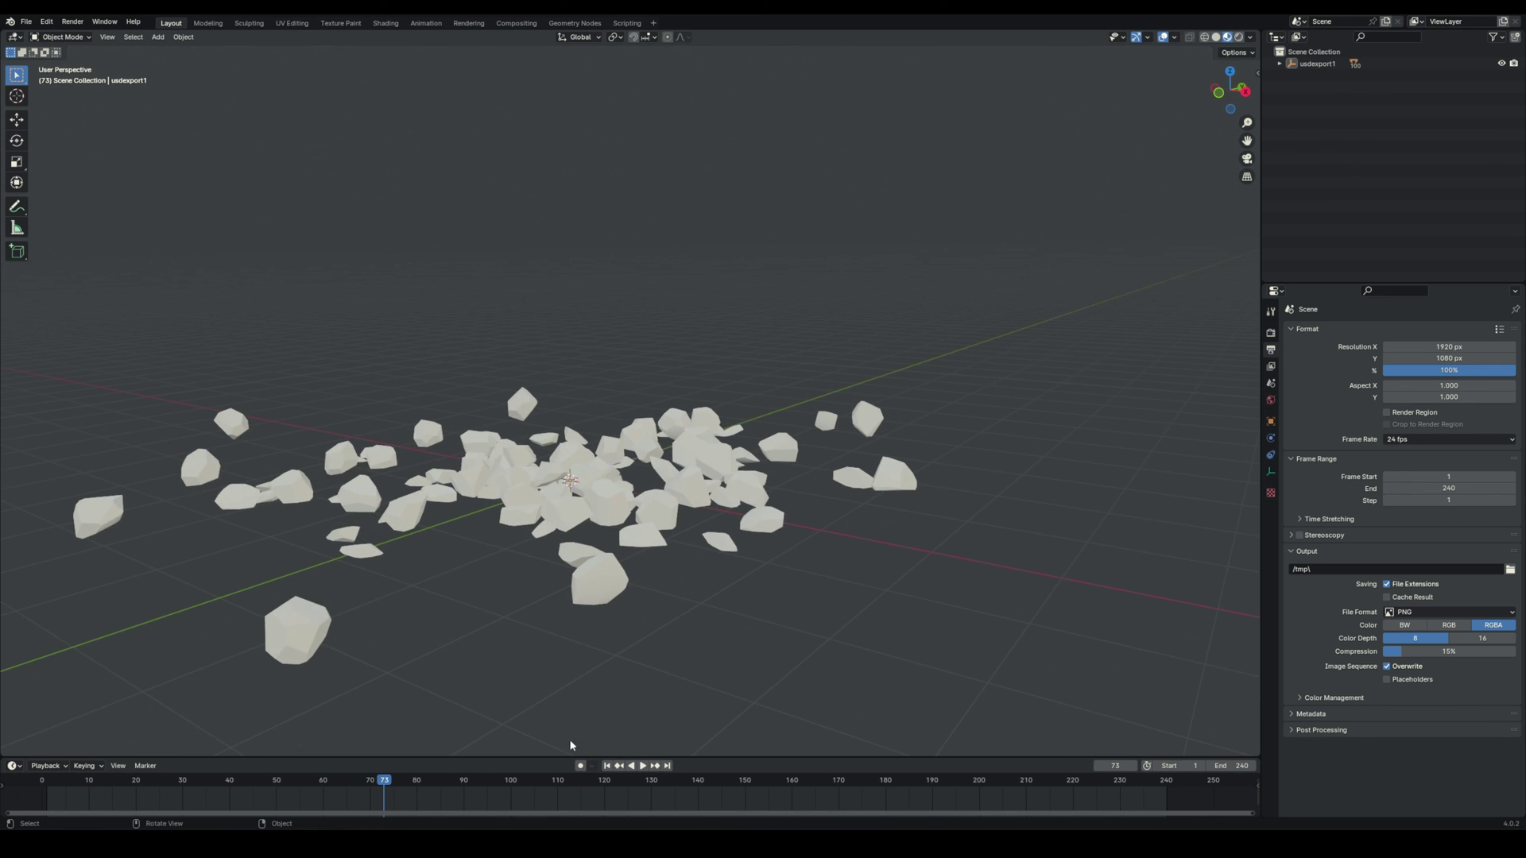
# - Rewind the timeline to frame 5, replay the RBD shatter and pause it at frame 47
pyautogui.moveTo(365, 782); pyautogui.dragTo(73, 750)
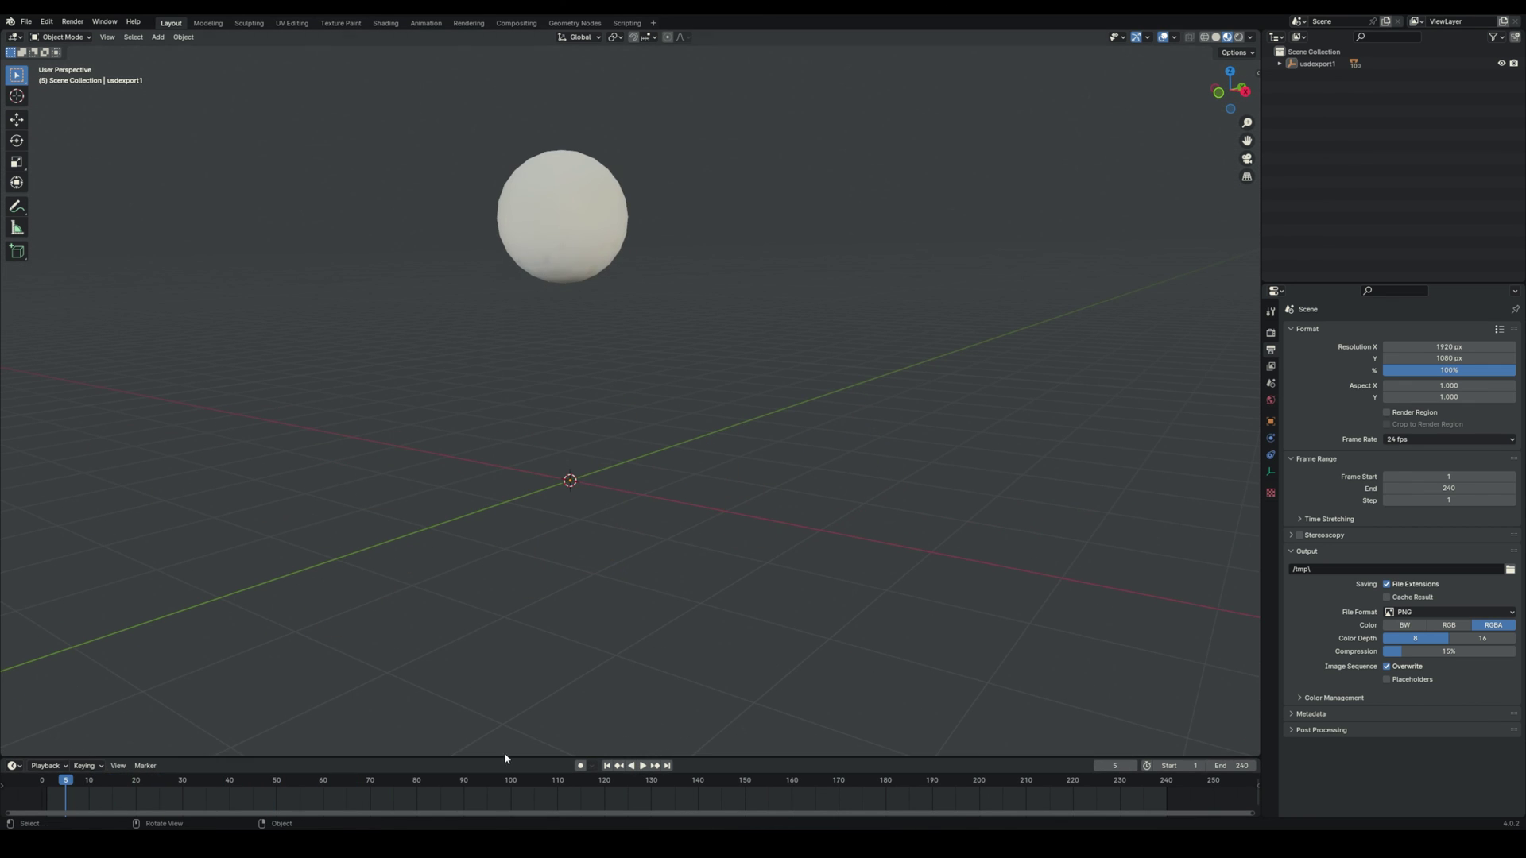
pyautogui.click(642, 766)
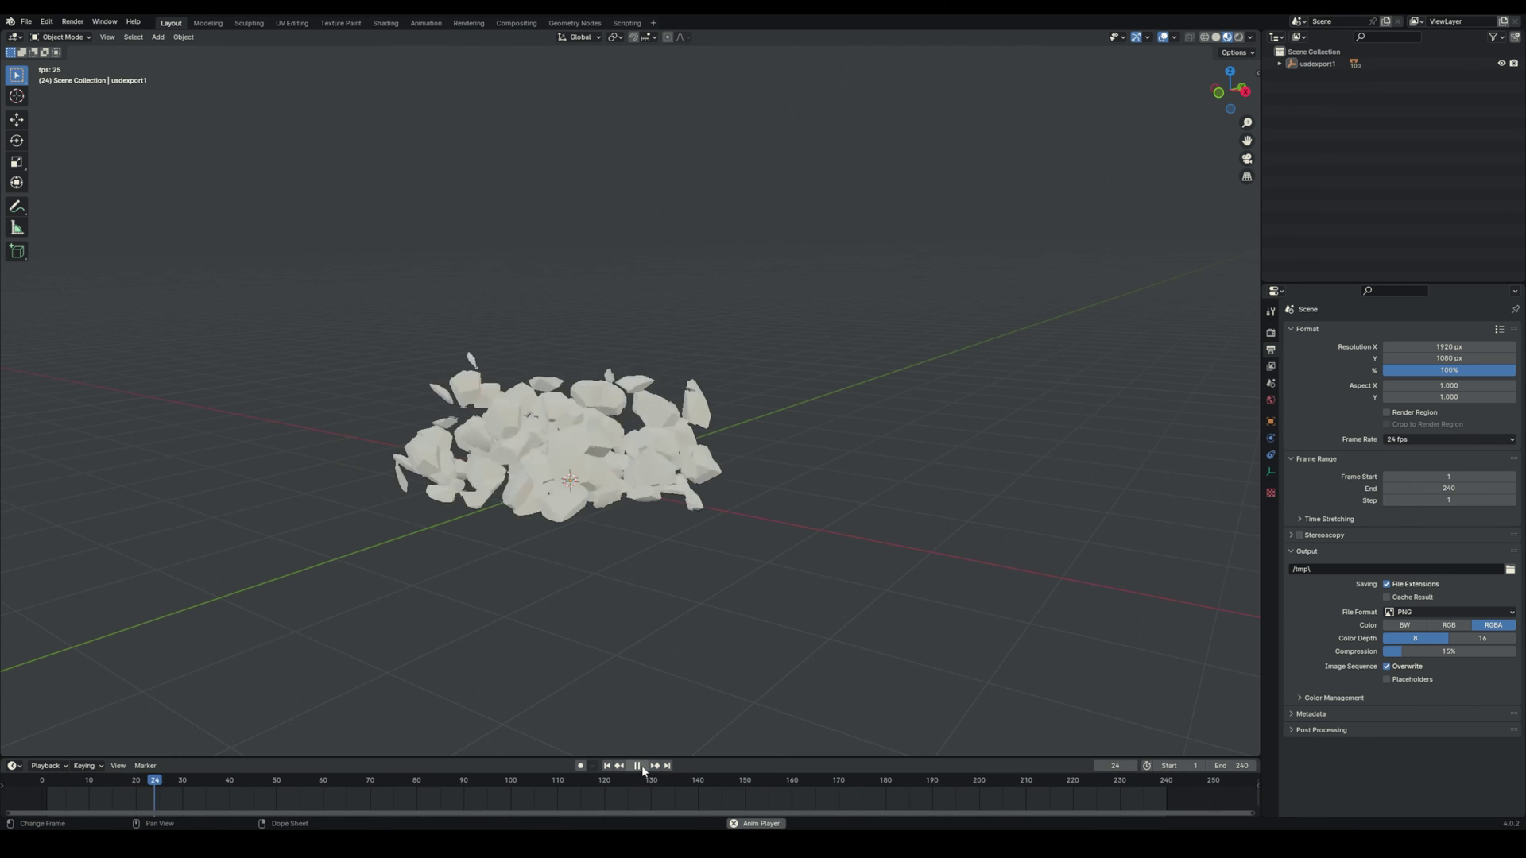
pyautogui.click(636, 766)
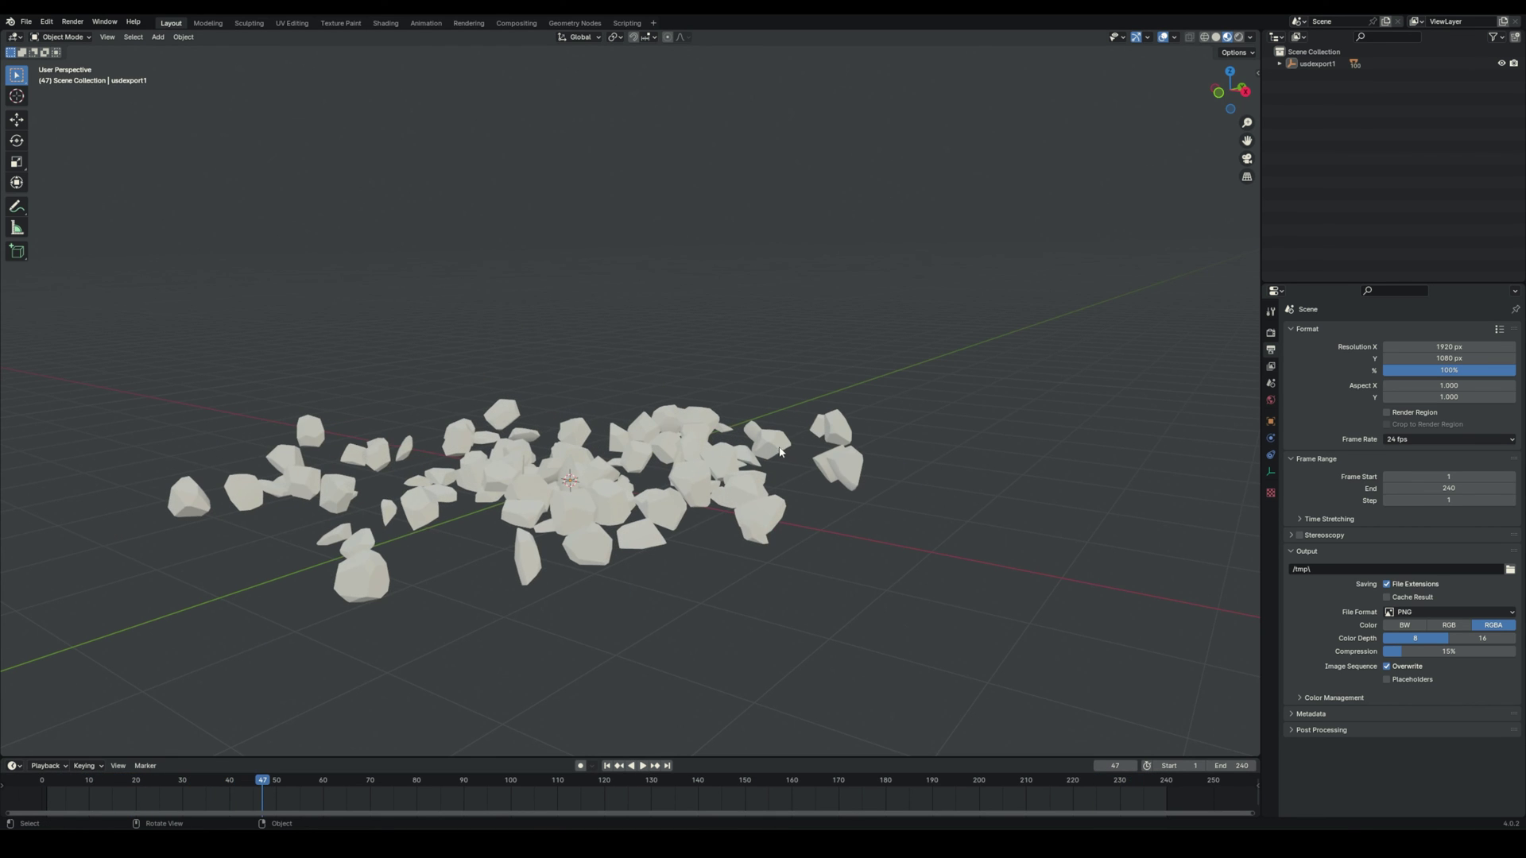
pyautogui.moveTo(779, 451); pyautogui.dragTo(601, 481, button='middle')
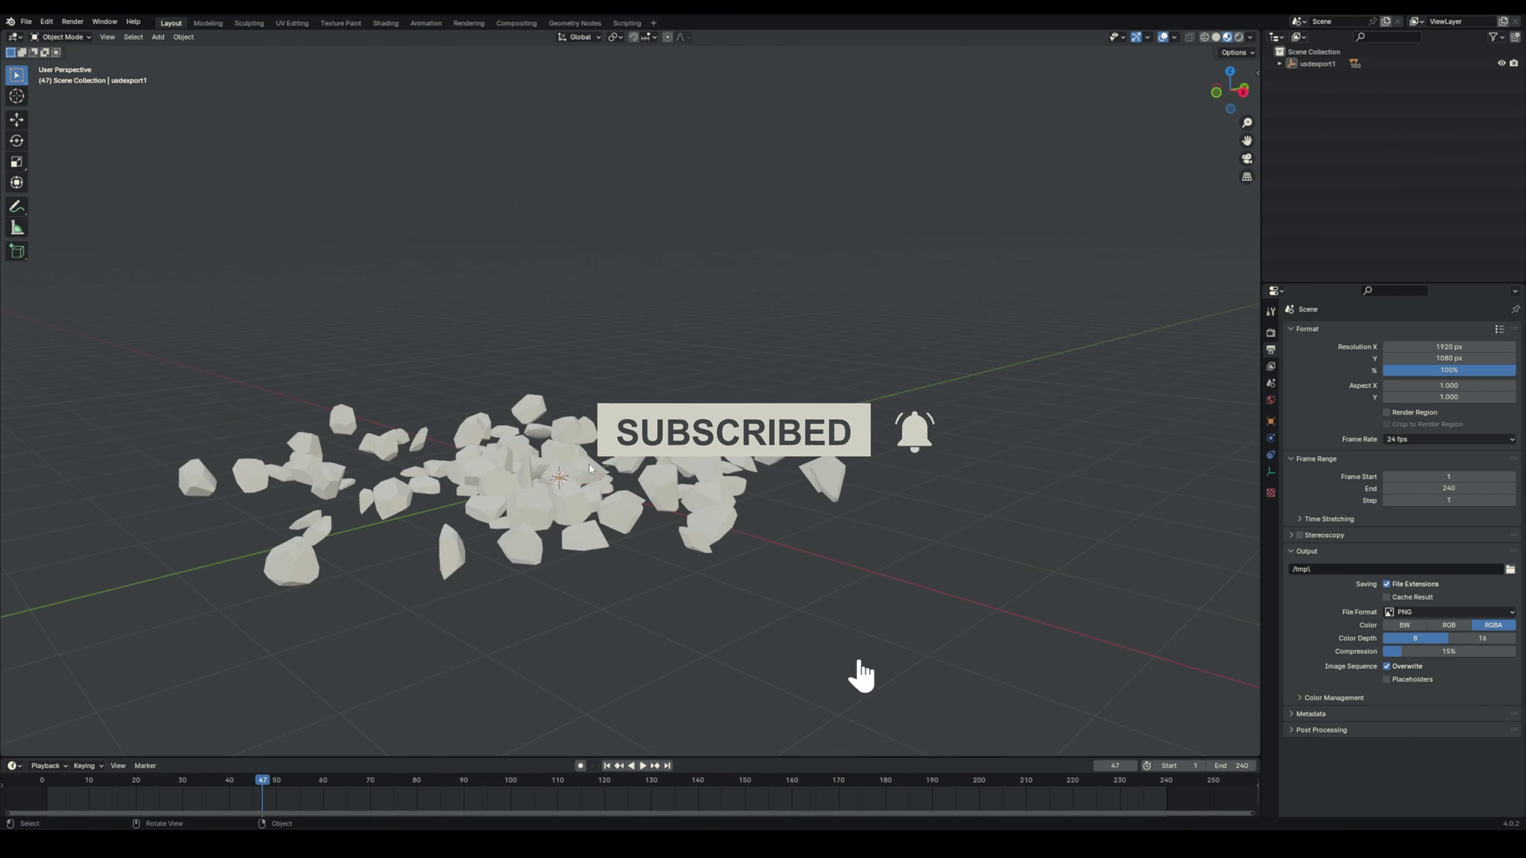